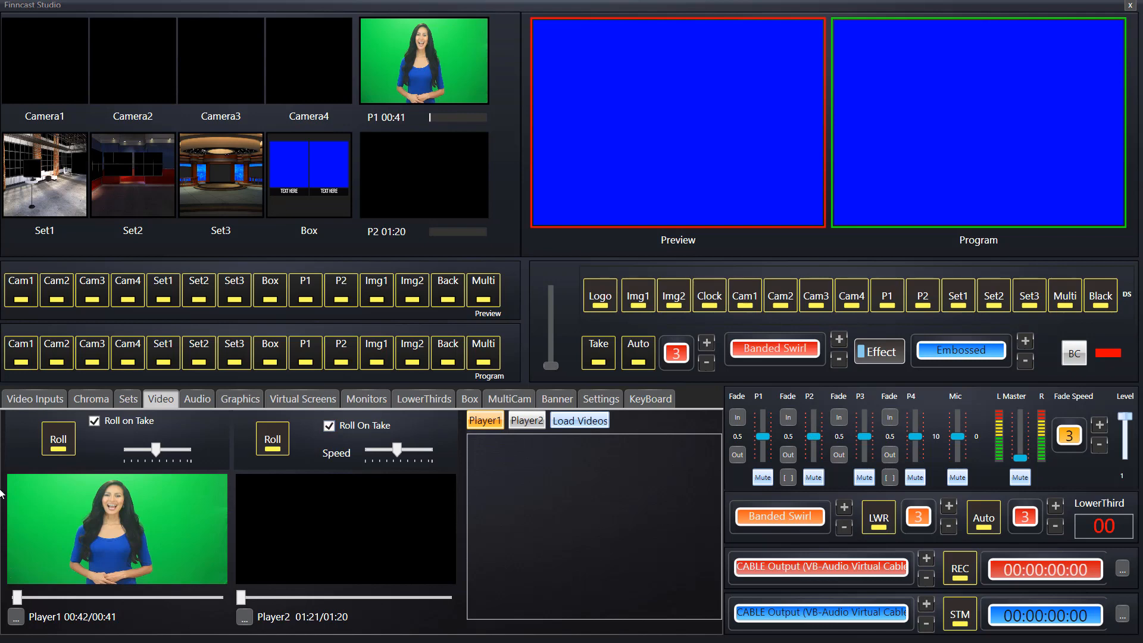
# - Open the camera video input settings, load Set1 into preview and cut it straight to program
pyautogui.click(18, 407)
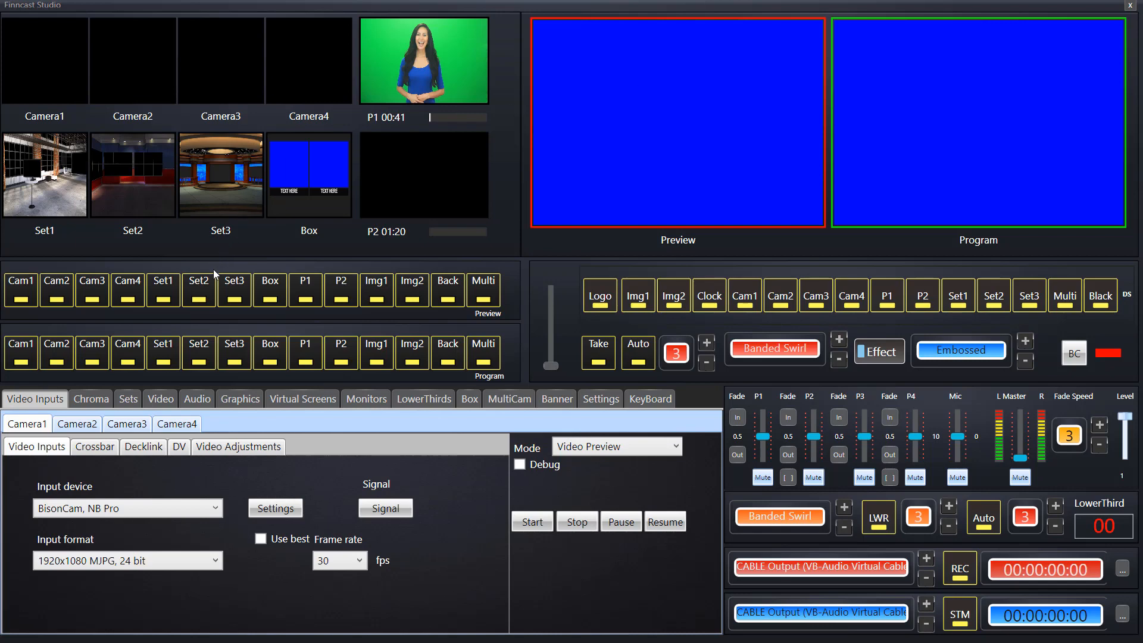
pyautogui.click(163, 287)
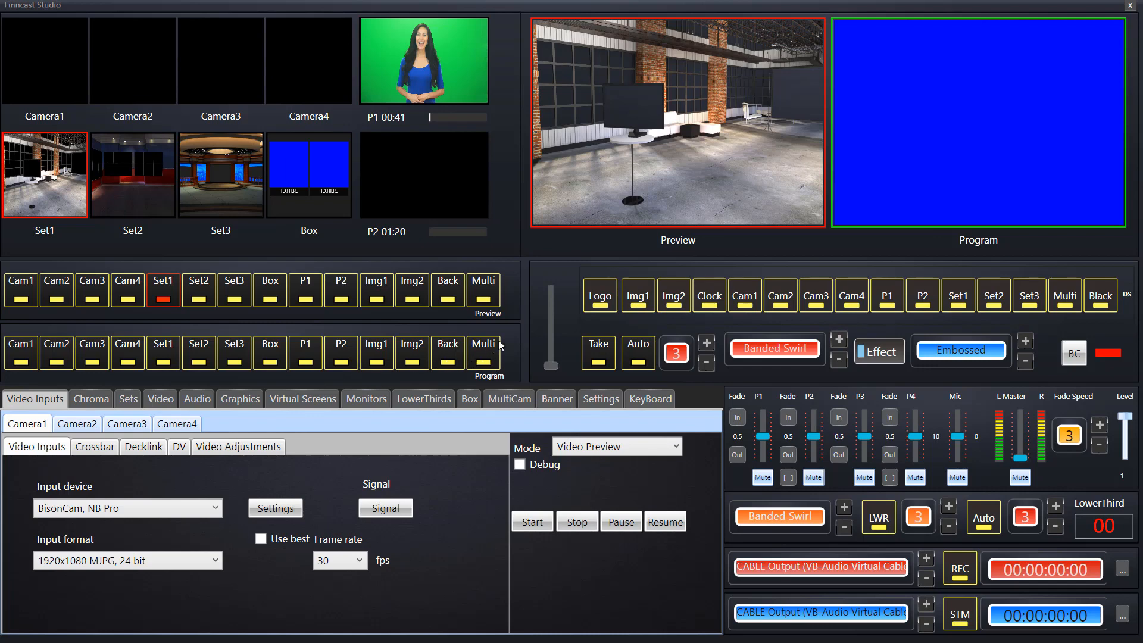
pyautogui.click(591, 354)
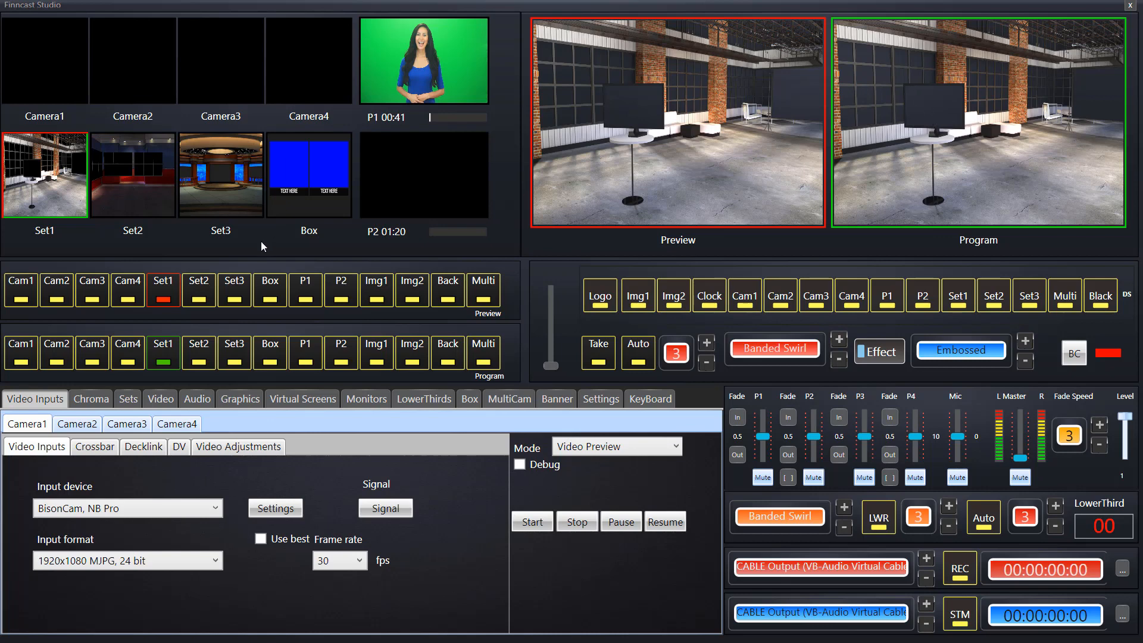
# - Load Set2 into preview and bring it to program with an automatic Blinds Hor transition
pyautogui.click(208, 299)
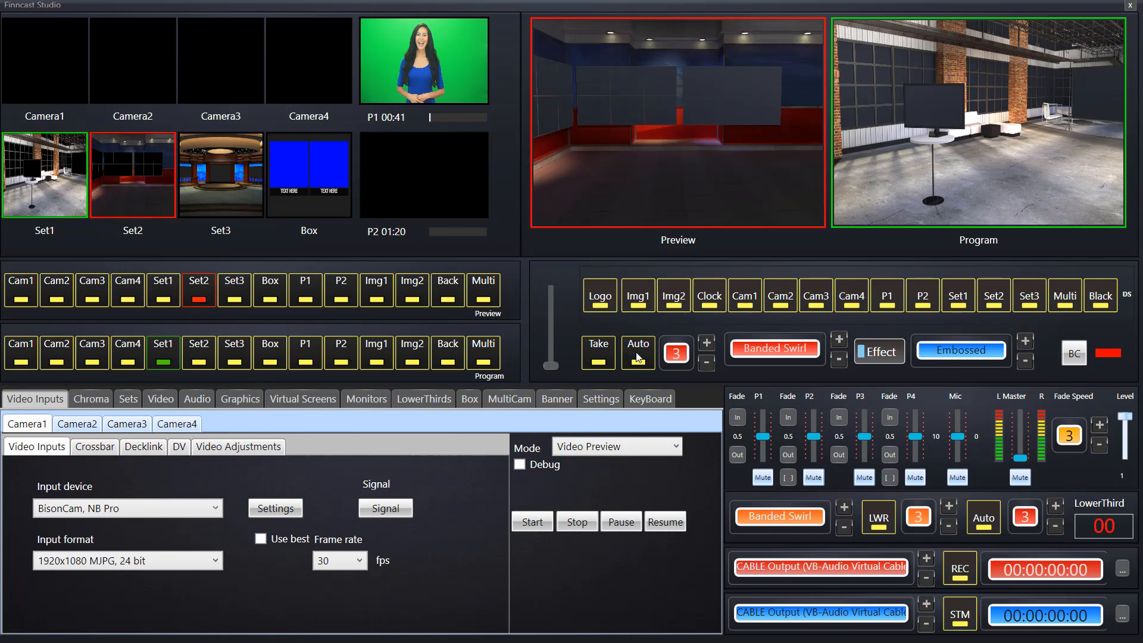
pyautogui.click(839, 339)
pyautogui.click(638, 356)
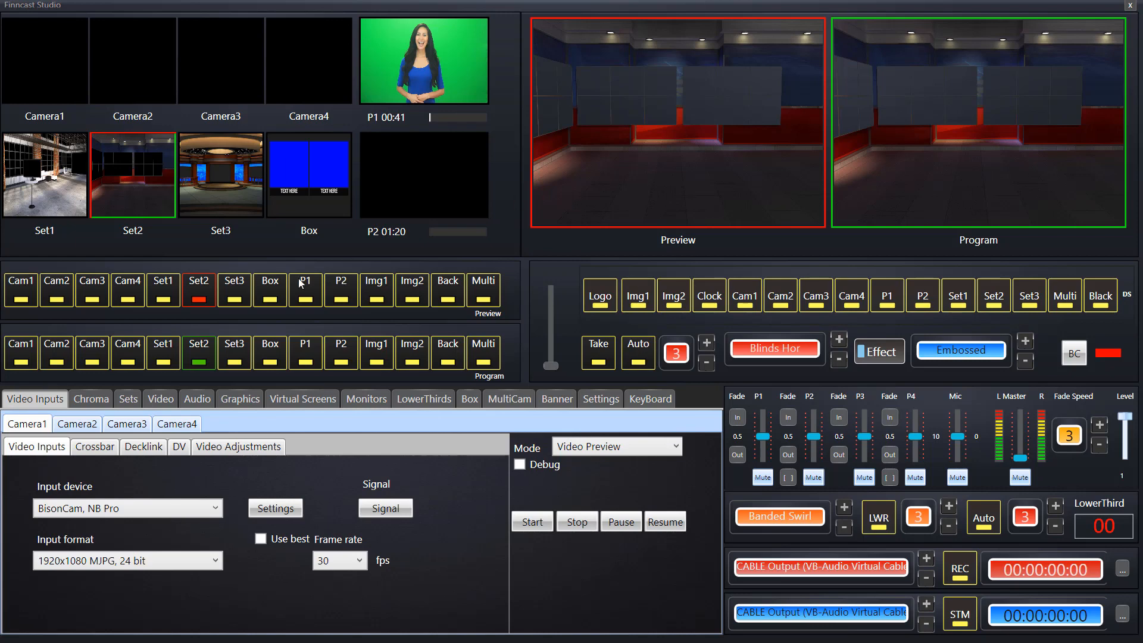
# - Bring Set3 and after it Set1 from preview to program with full manual transitions
pyautogui.click(234, 291)
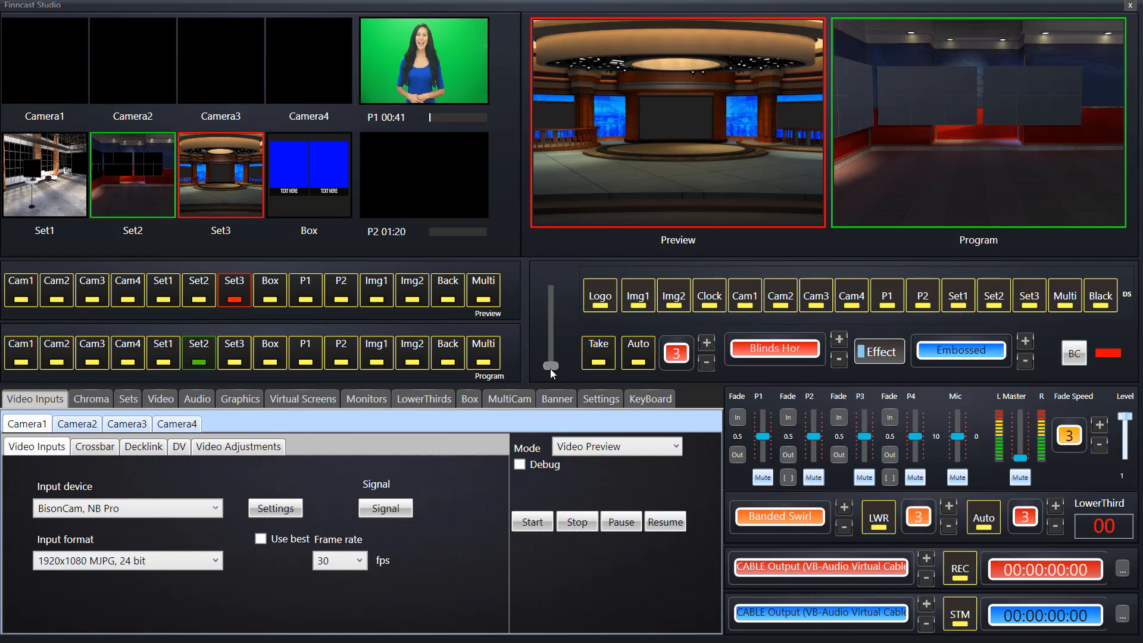
pyautogui.moveTo(550, 369); pyautogui.dragTo(550, 263)
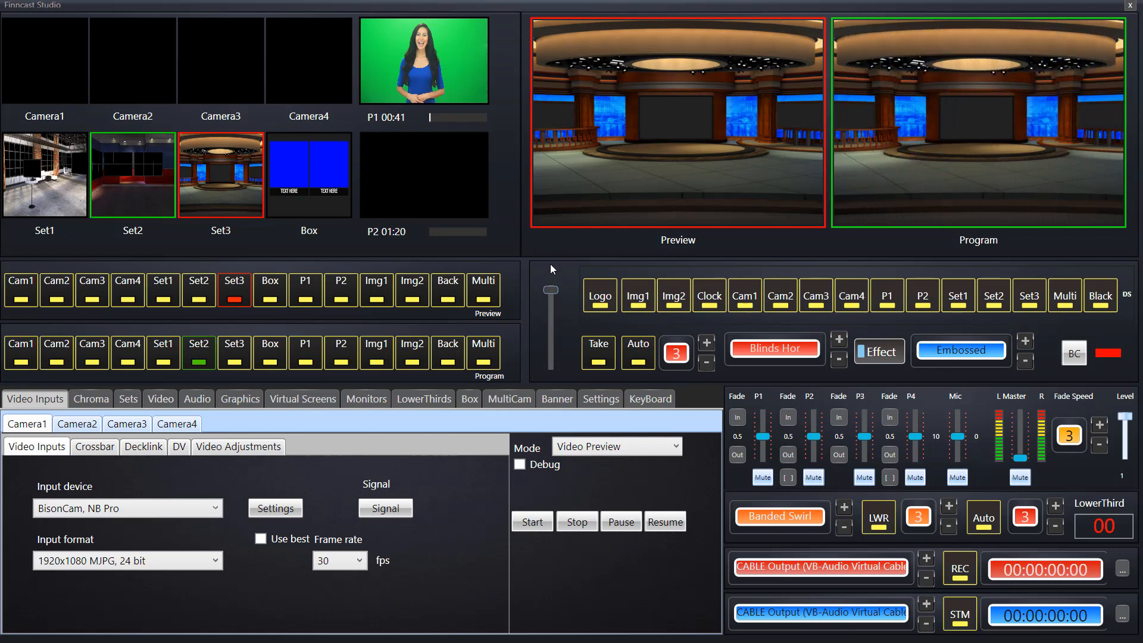
pyautogui.click(173, 293)
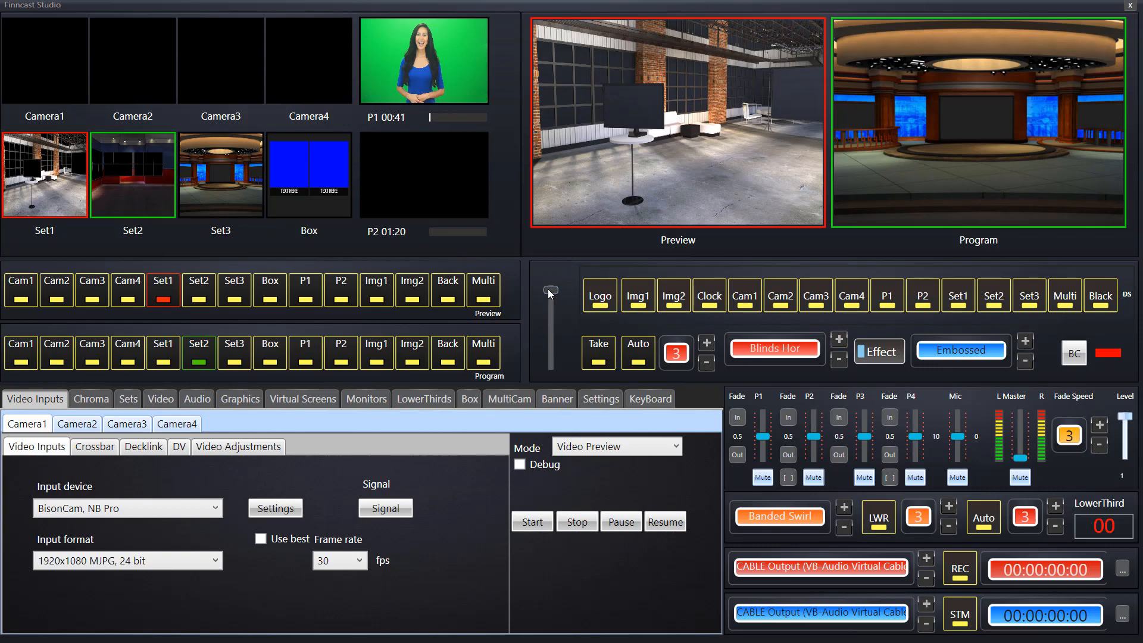
pyautogui.moveTo(548, 290); pyautogui.dragTo(548, 369)
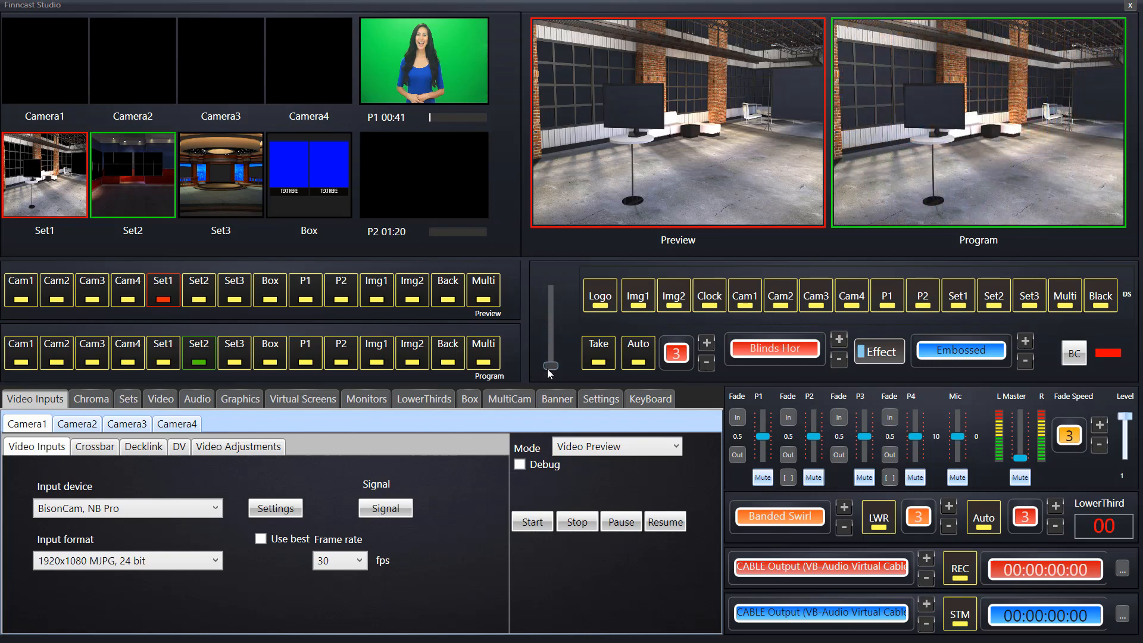
# - Bring Set3 to program with a manual transition, and follow it with Set2 using an automatic transition at speed 8
pyautogui.click(238, 294)
pyautogui.moveTo(551, 366); pyautogui.dragTo(545, 272)
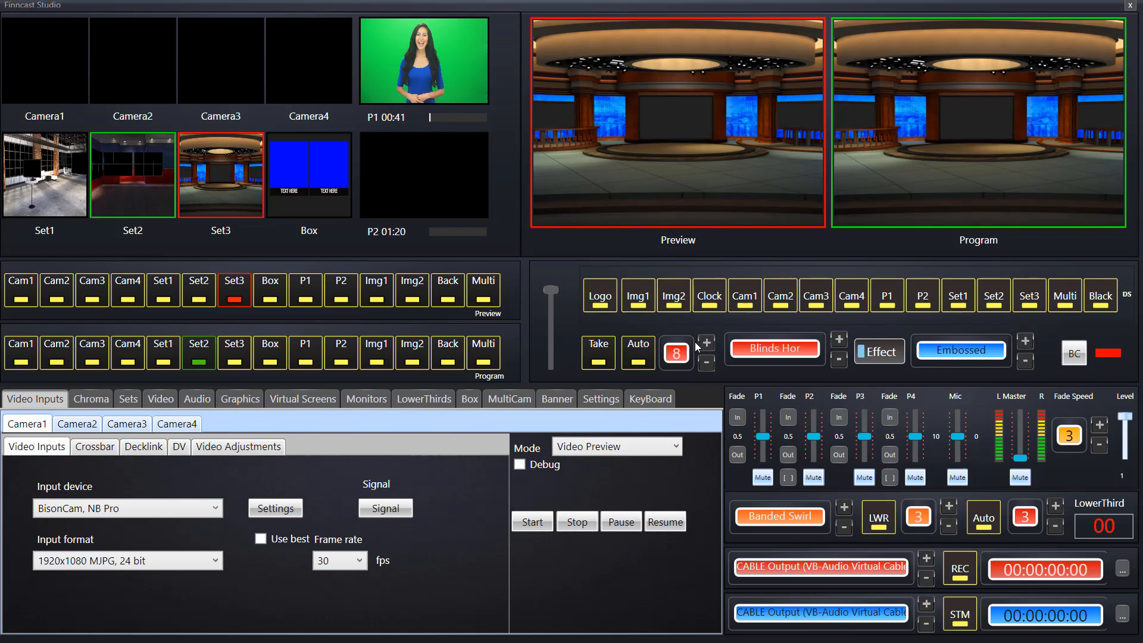
pyautogui.click(202, 288)
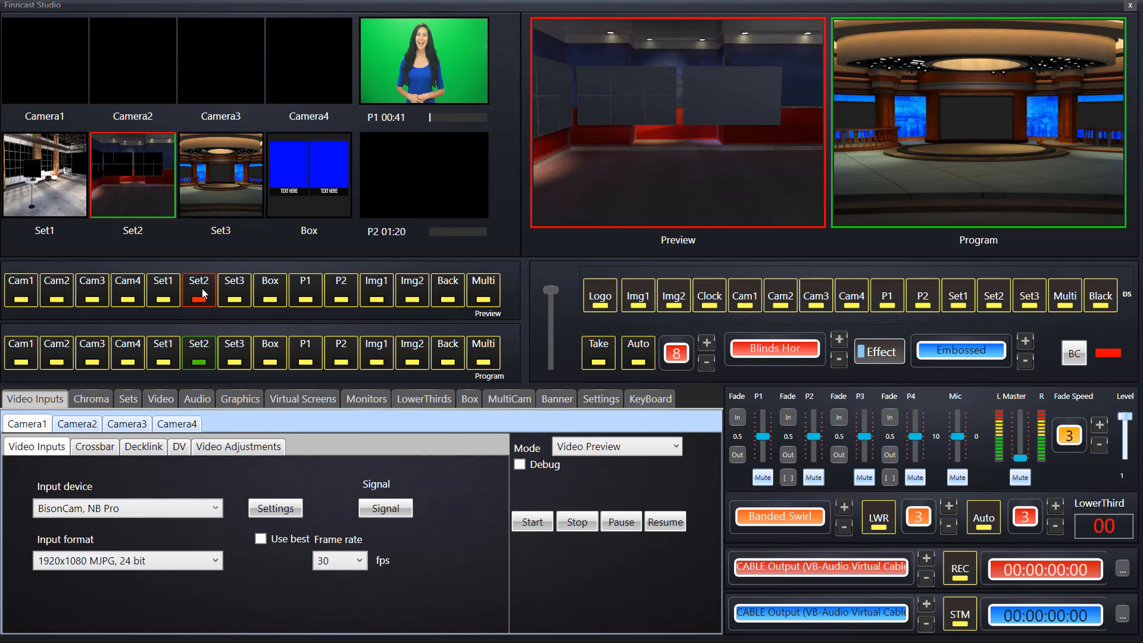
pyautogui.click(635, 352)
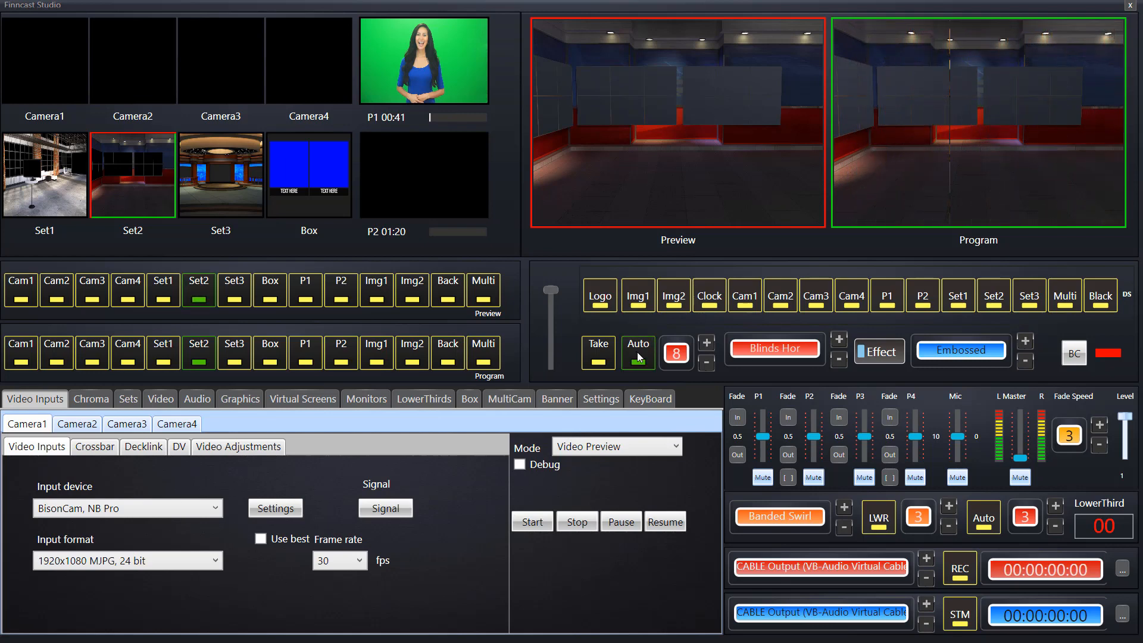
# - Set the automatic transition speed to 3 and the program transition type to Disovle
pyautogui.click(706, 340)
pyautogui.click(705, 340)
pyautogui.click(705, 341)
pyautogui.click(835, 341)
pyautogui.click(833, 343)
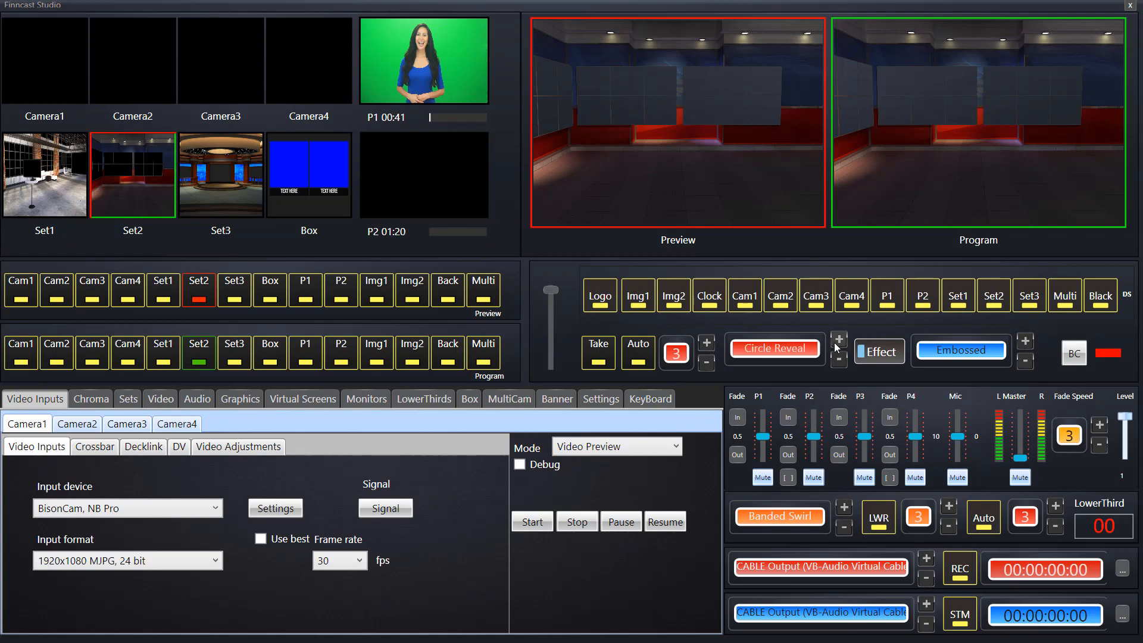
pyautogui.click(834, 341)
pyautogui.click(834, 341)
pyautogui.click(834, 342)
# - Bring Set1 to program with the automatic Disovle transition and load Set2 into preview
pyautogui.click(169, 288)
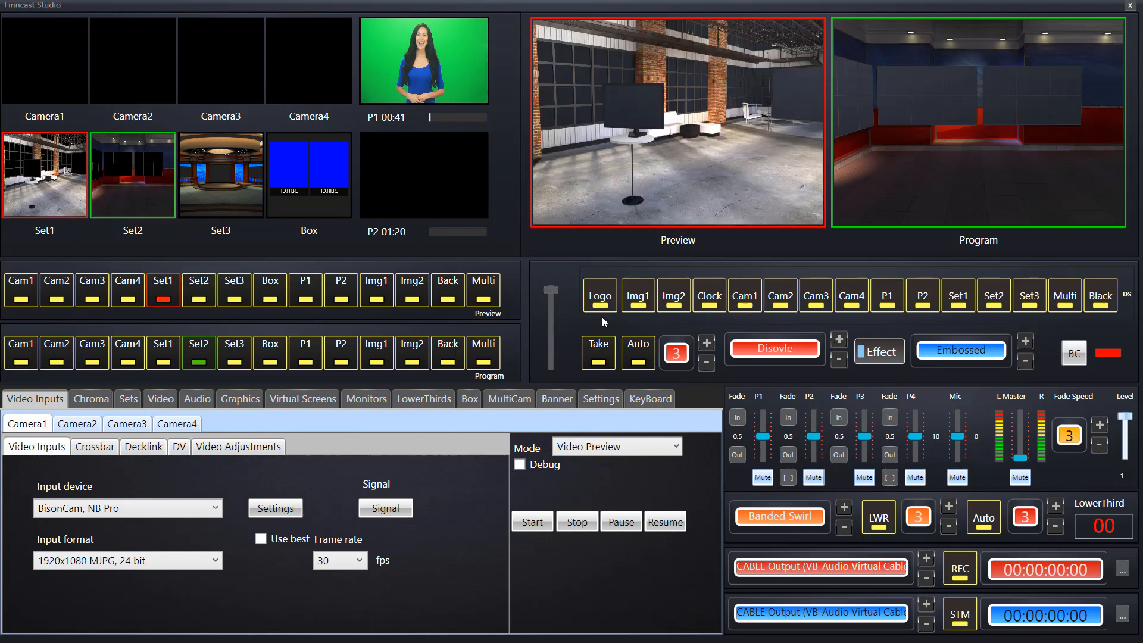
pyautogui.click(639, 354)
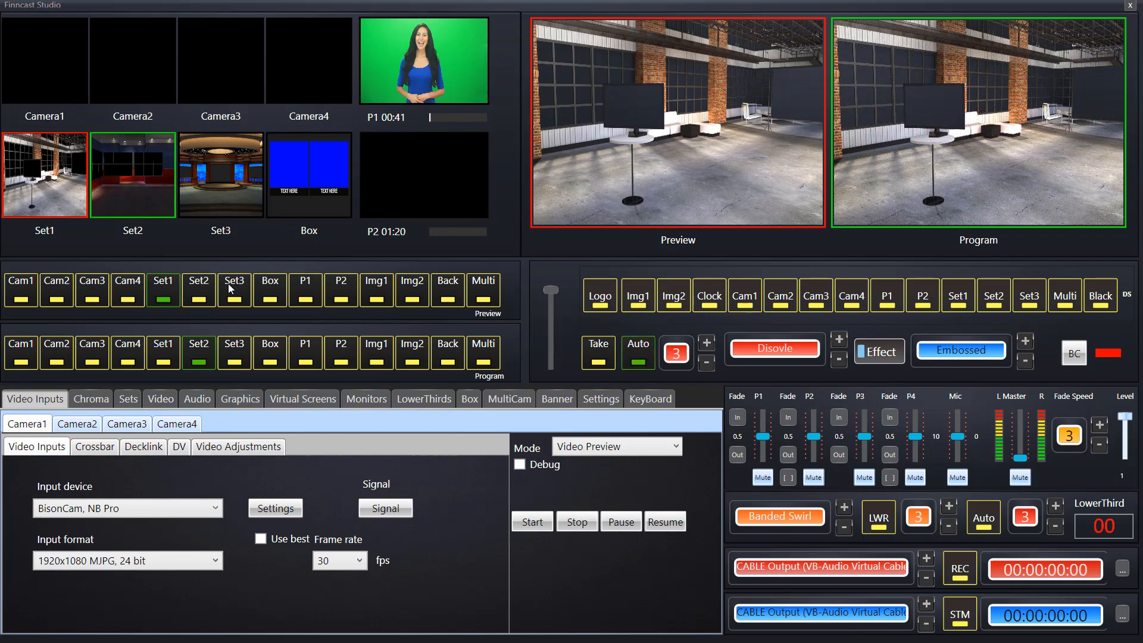
pyautogui.click(209, 287)
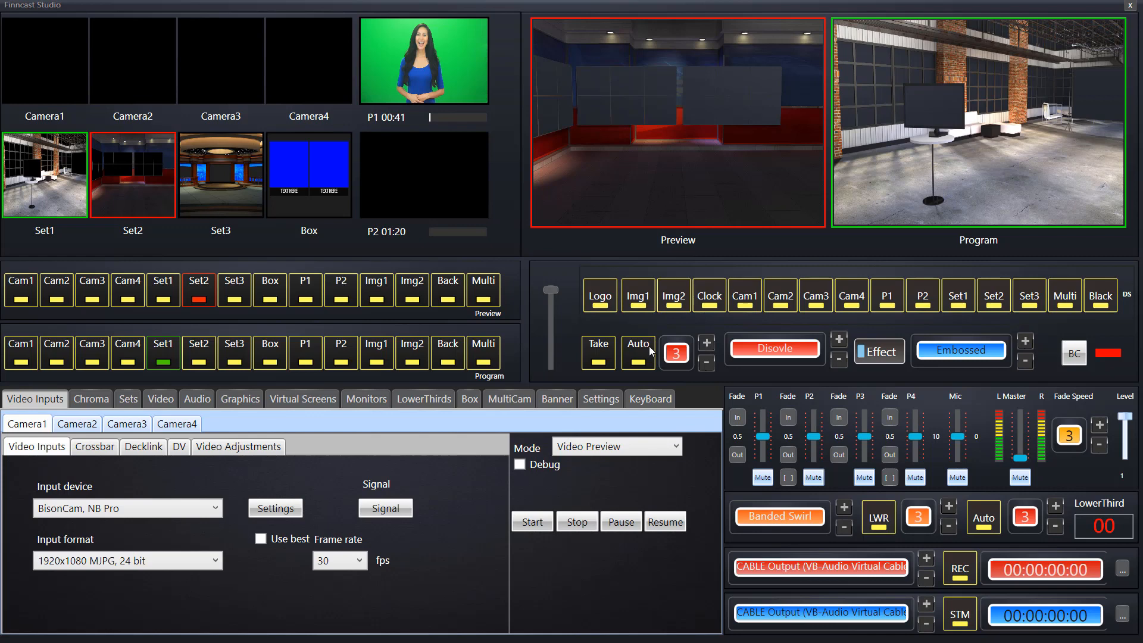
# - Try the Embossed and Invert effects on the program output, turning each one off again
pyautogui.click(881, 353)
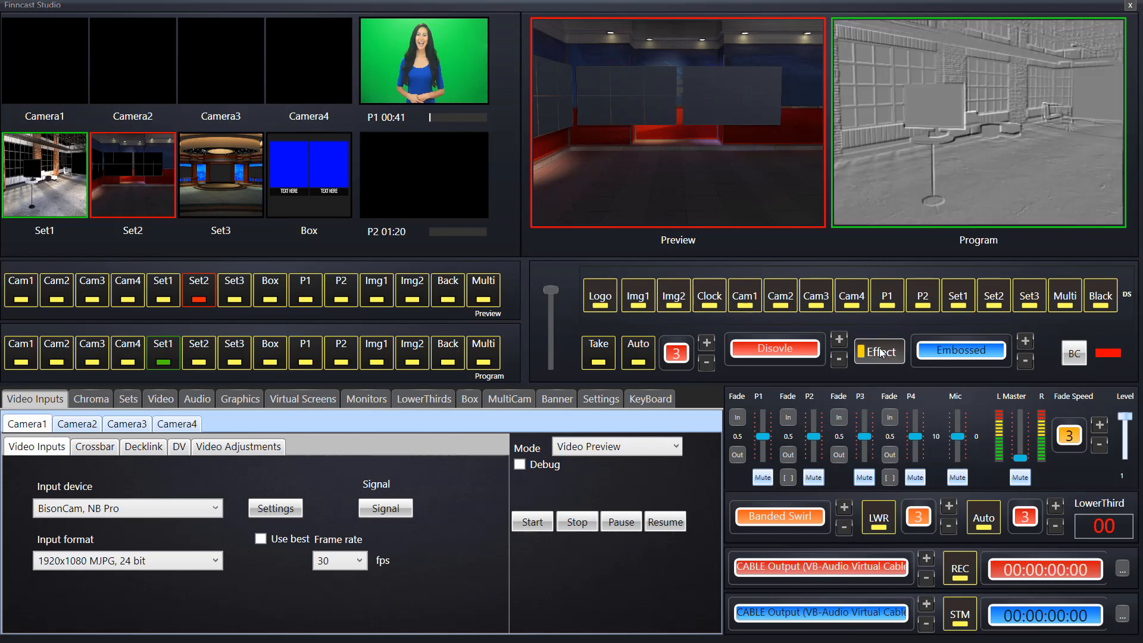
pyautogui.click(880, 352)
pyautogui.click(1024, 344)
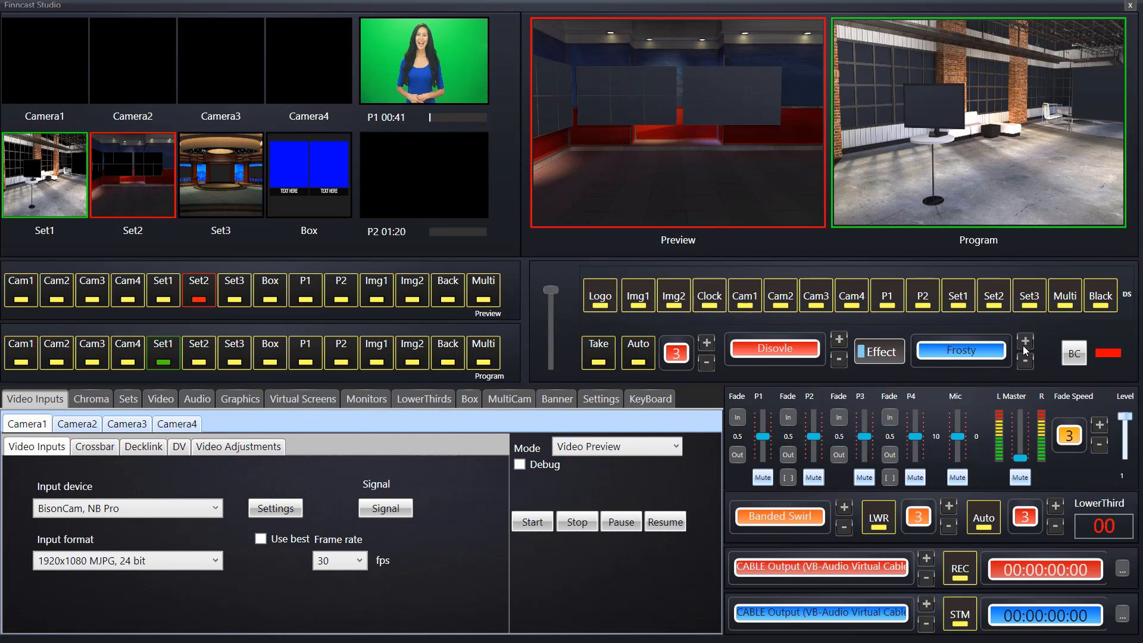
pyautogui.click(1024, 344)
pyautogui.click(861, 352)
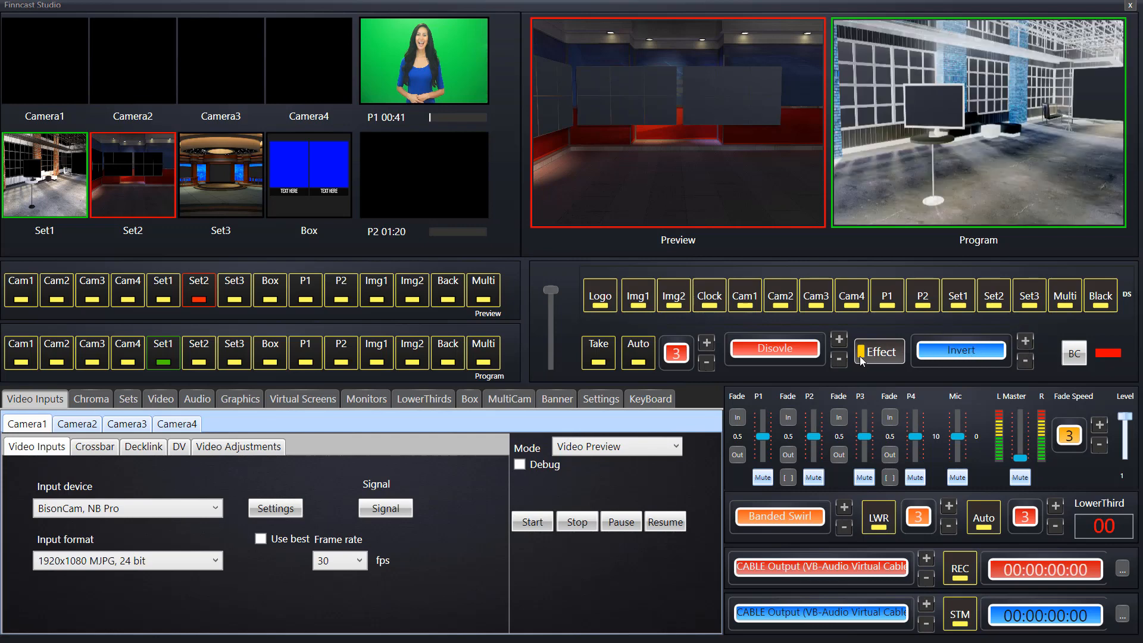
pyautogui.click(860, 357)
# - Choose the MonoChrome effect and switch it on and off on the program output
pyautogui.click(1024, 343)
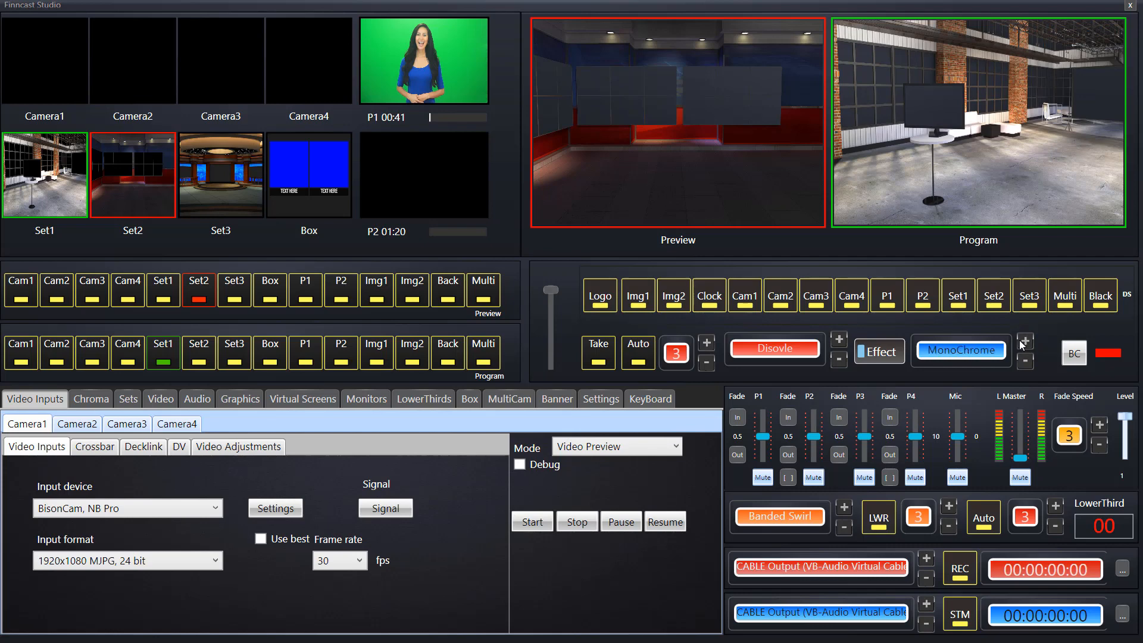
pyautogui.click(885, 354)
pyautogui.click(885, 354)
# - Choose the Tile Split 6 effect, apply it to the program output and turn it off again
pyautogui.click(1028, 341)
pyautogui.click(1024, 341)
pyautogui.click(1025, 341)
pyautogui.click(1030, 339)
pyautogui.click(1029, 340)
pyautogui.click(869, 358)
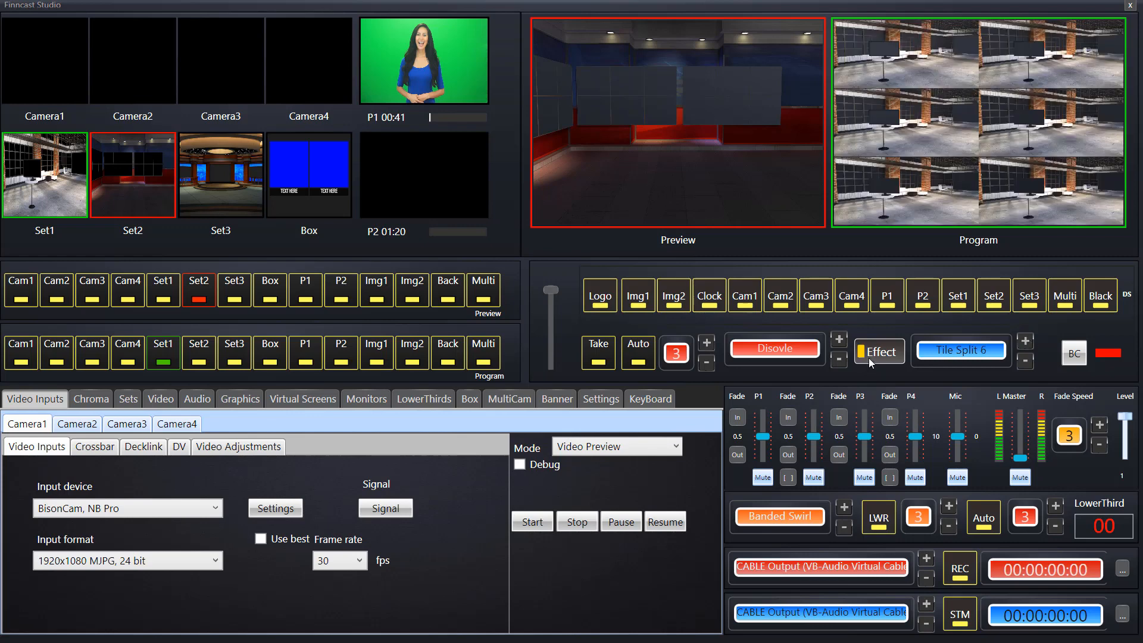
pyautogui.click(869, 358)
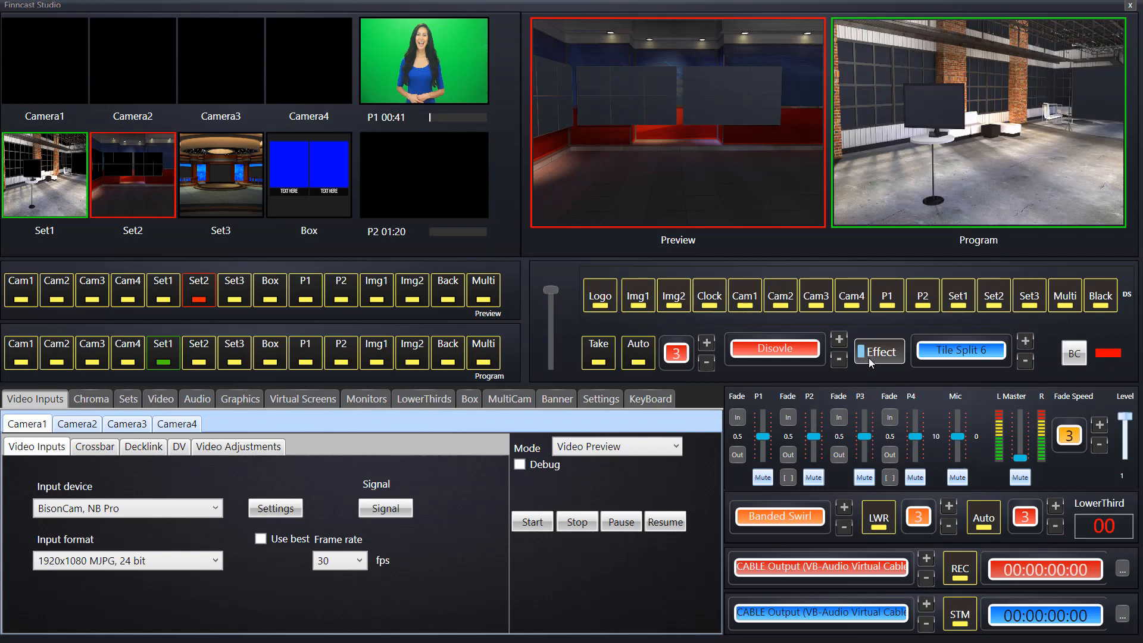
# - Confirm red as the background colour and show it in preview before returning the preview to Set1
pyautogui.click(1080, 355)
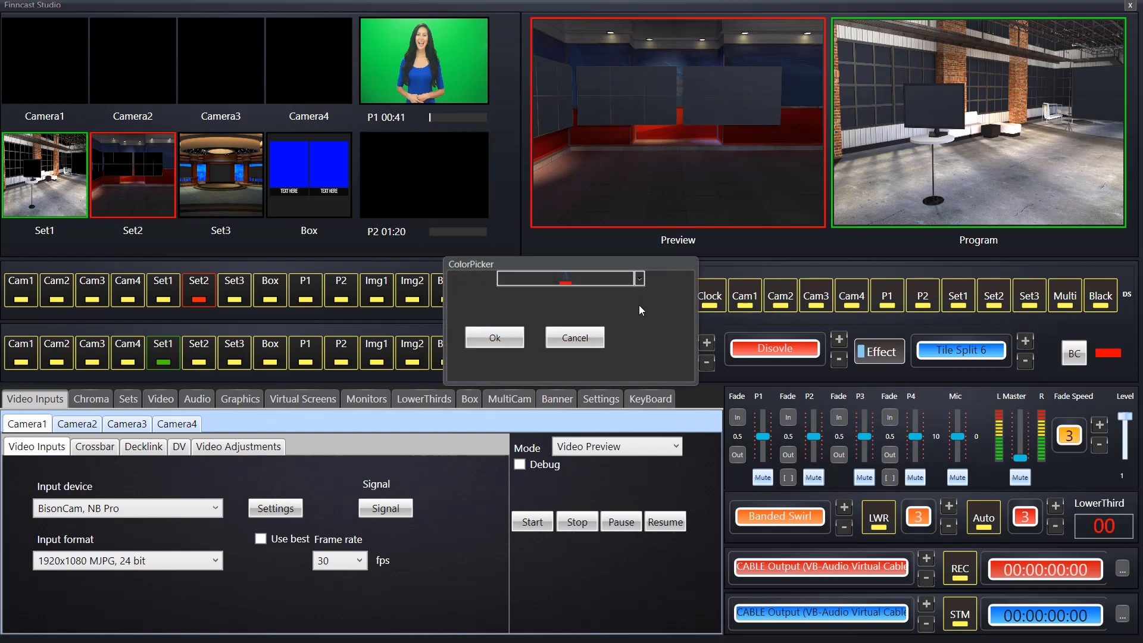
pyautogui.click(492, 339)
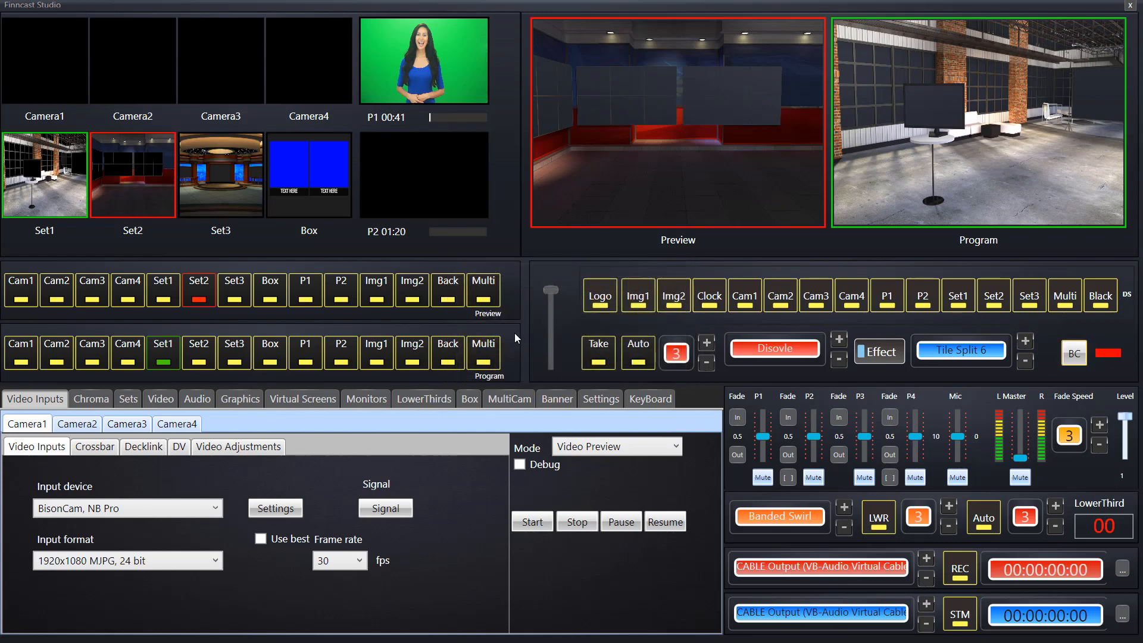
pyautogui.click(446, 287)
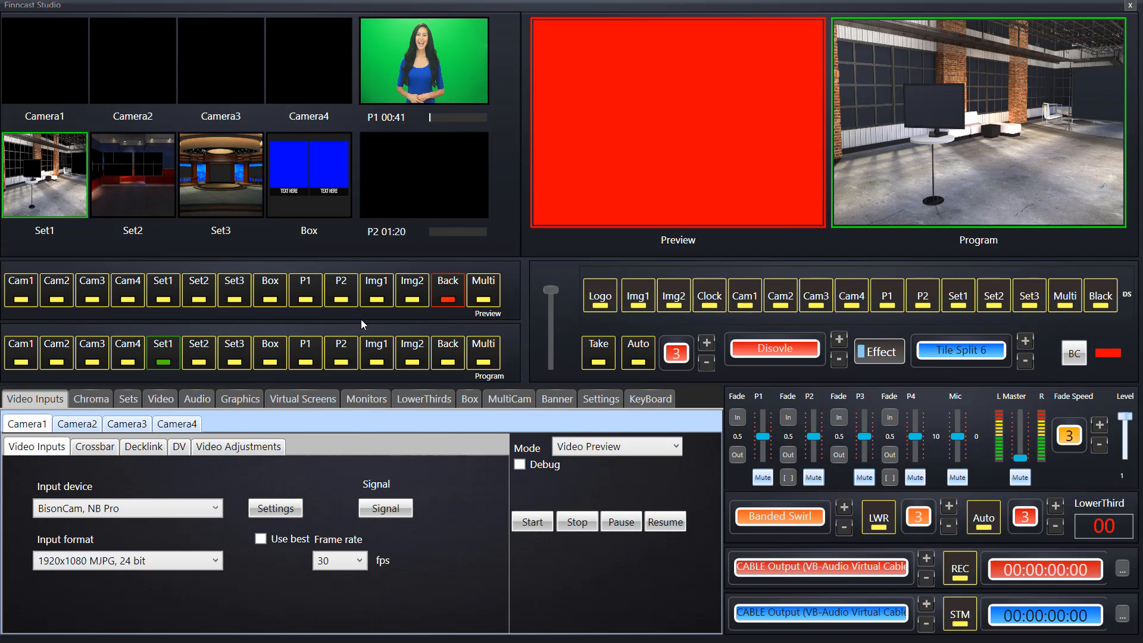
pyautogui.click(160, 296)
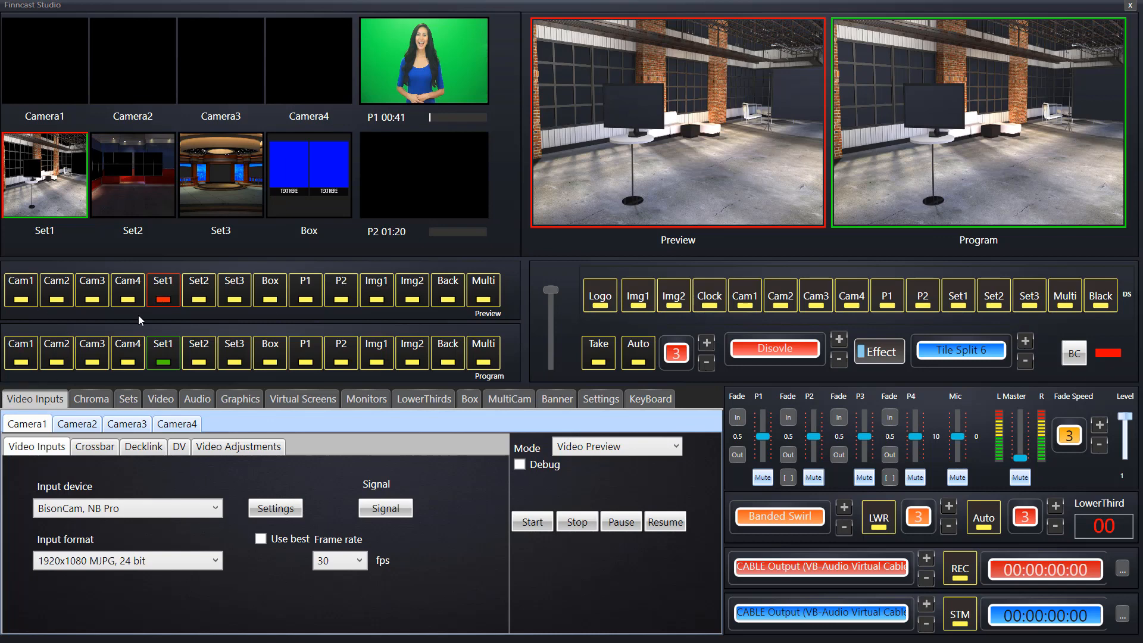
# - Open the list of keyboard assignments and use them to switch the preview to Set2 and back to Set1
pyautogui.click(655, 403)
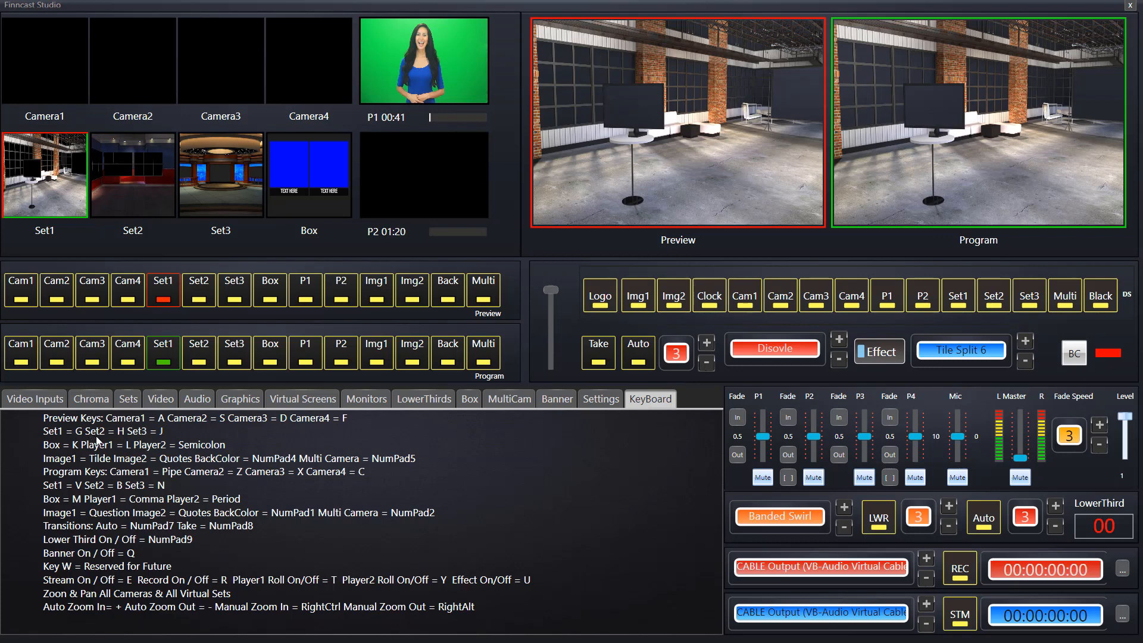
pyautogui.press('h')
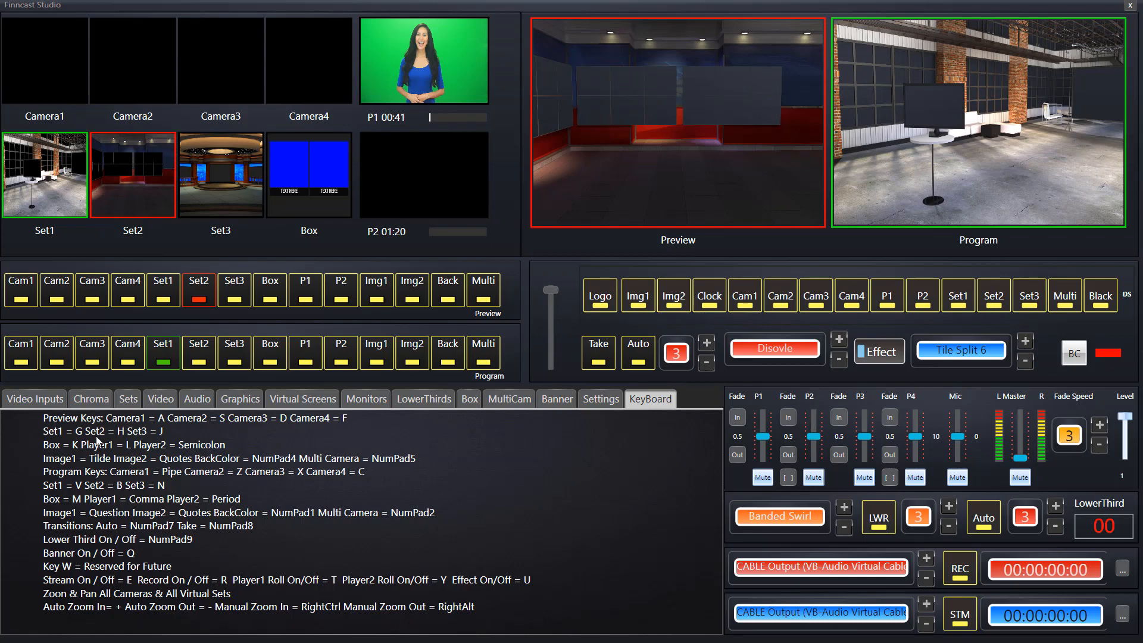
pyautogui.press('g')
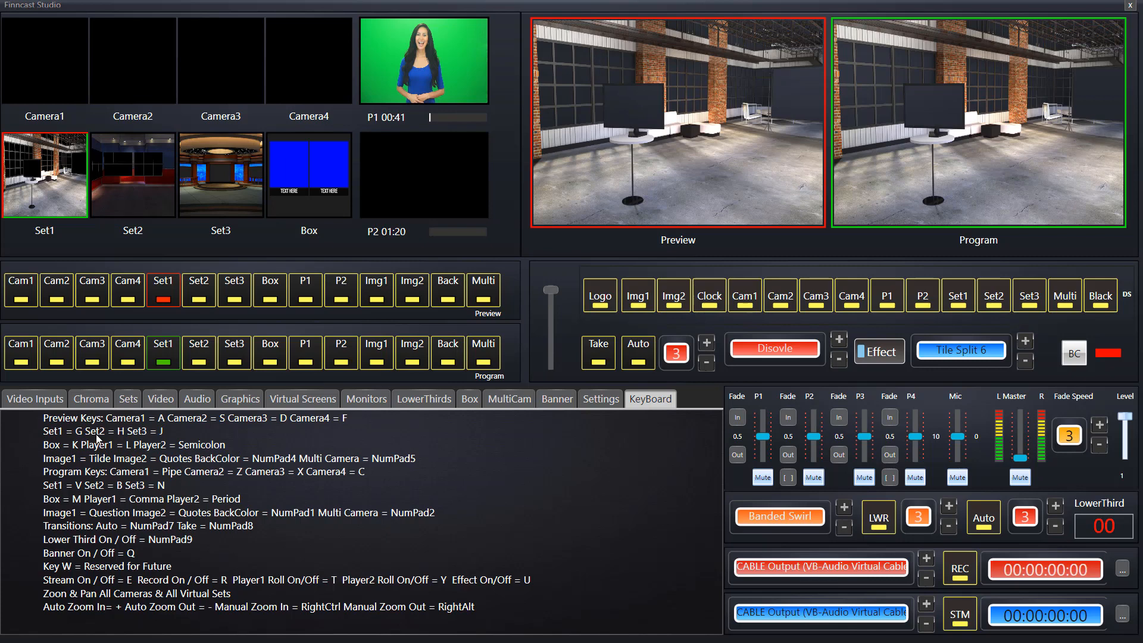
# - Switch the preview source between Set2 and Set1, ending on Set2
pyautogui.click(197, 292)
pyautogui.click(164, 293)
pyautogui.click(206, 288)
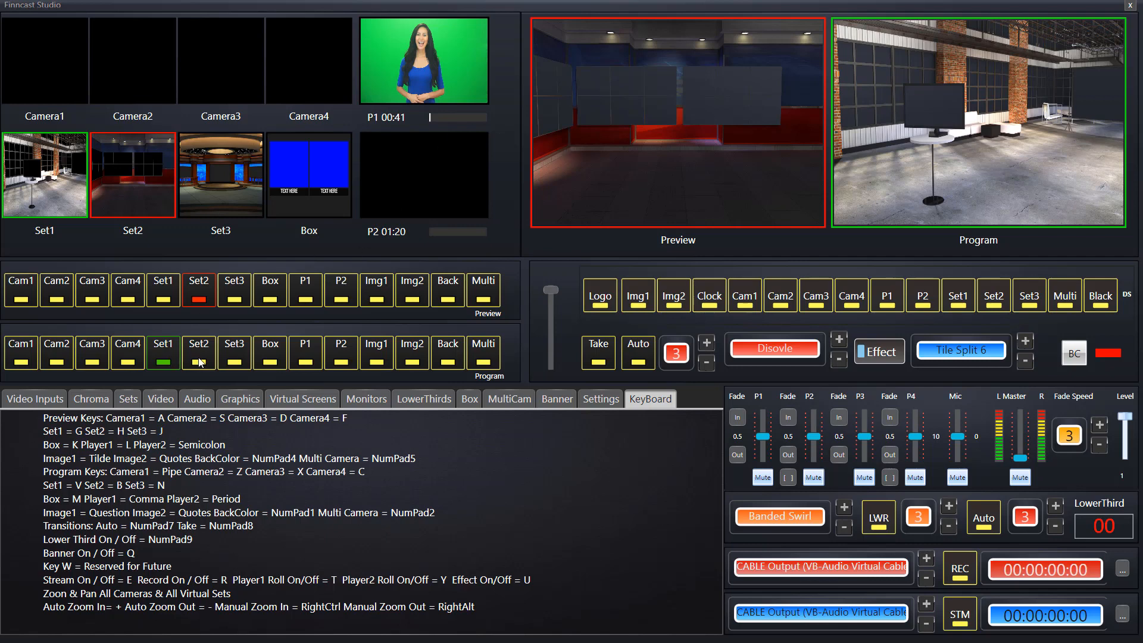
# - Cut program directly to Set3 and back to Set1, and load Set1 into preview
pyautogui.click(234, 352)
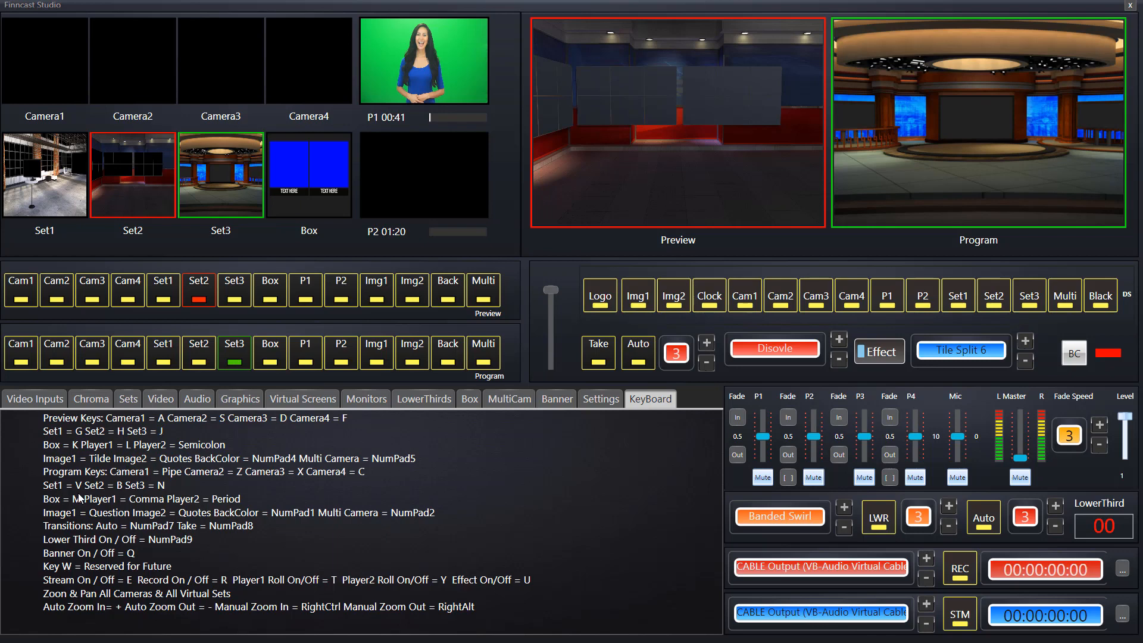
pyautogui.press('v')
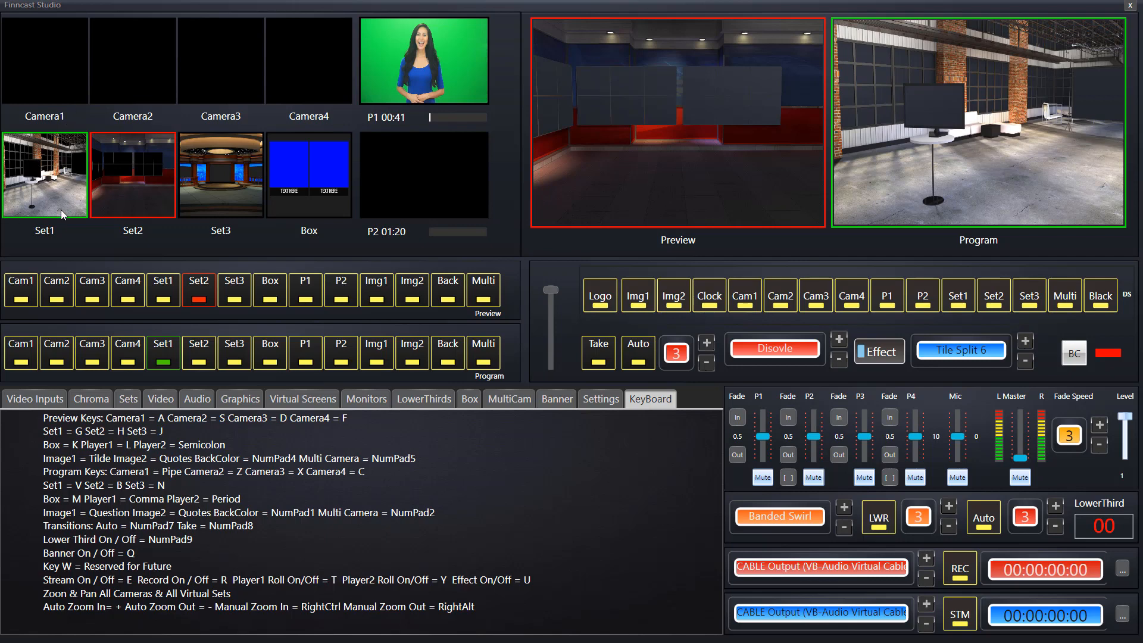
pyautogui.click(159, 286)
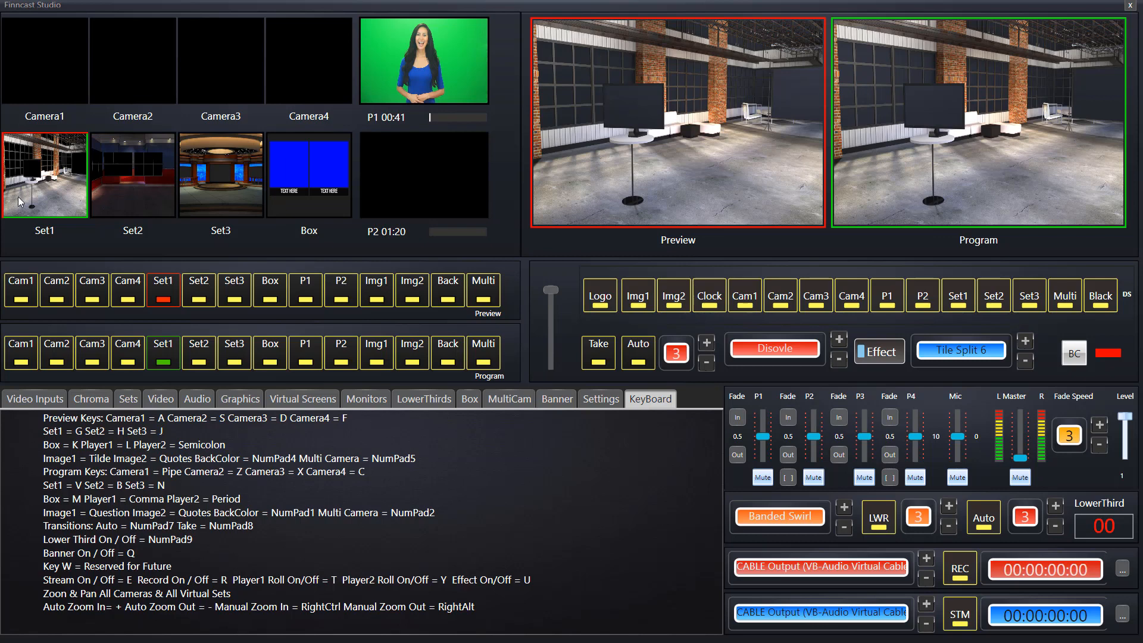
# - Review Camera1's input settings: input device, crossbar, Decklink, DV controls, video adjustments and the available preview modes
pyautogui.click(43, 398)
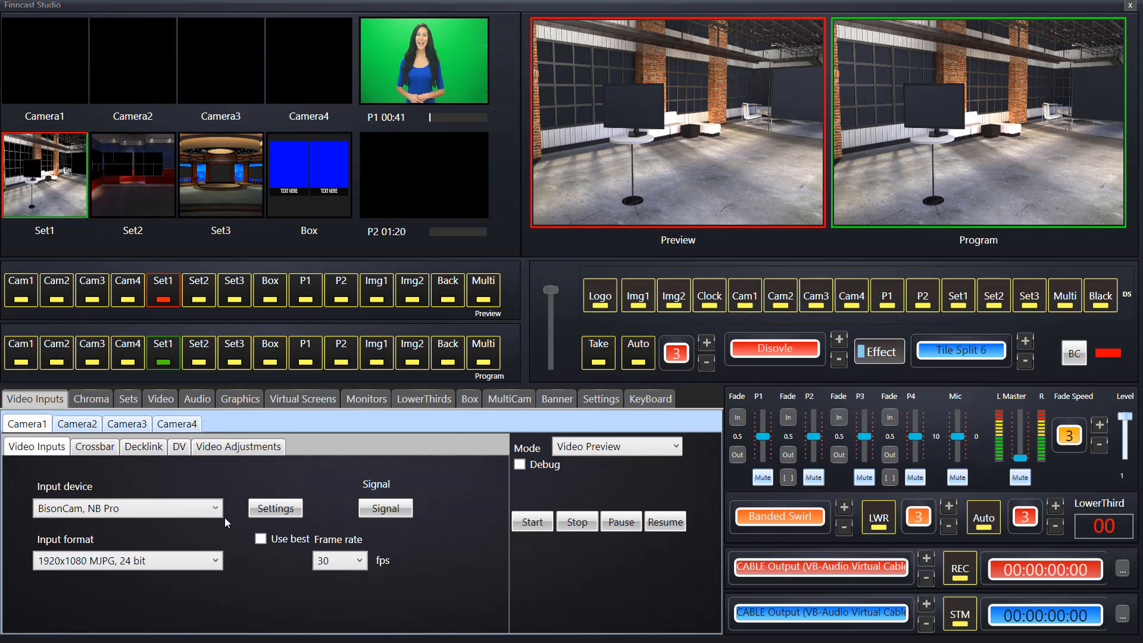
pyautogui.click(100, 454)
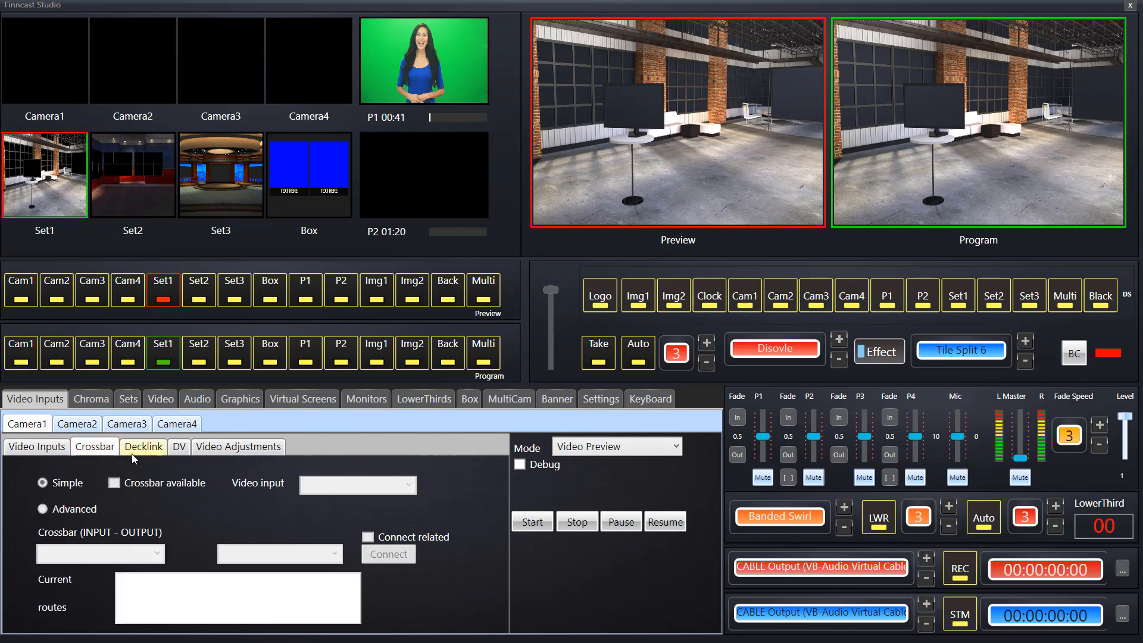
pyautogui.click(143, 456)
pyautogui.click(180, 449)
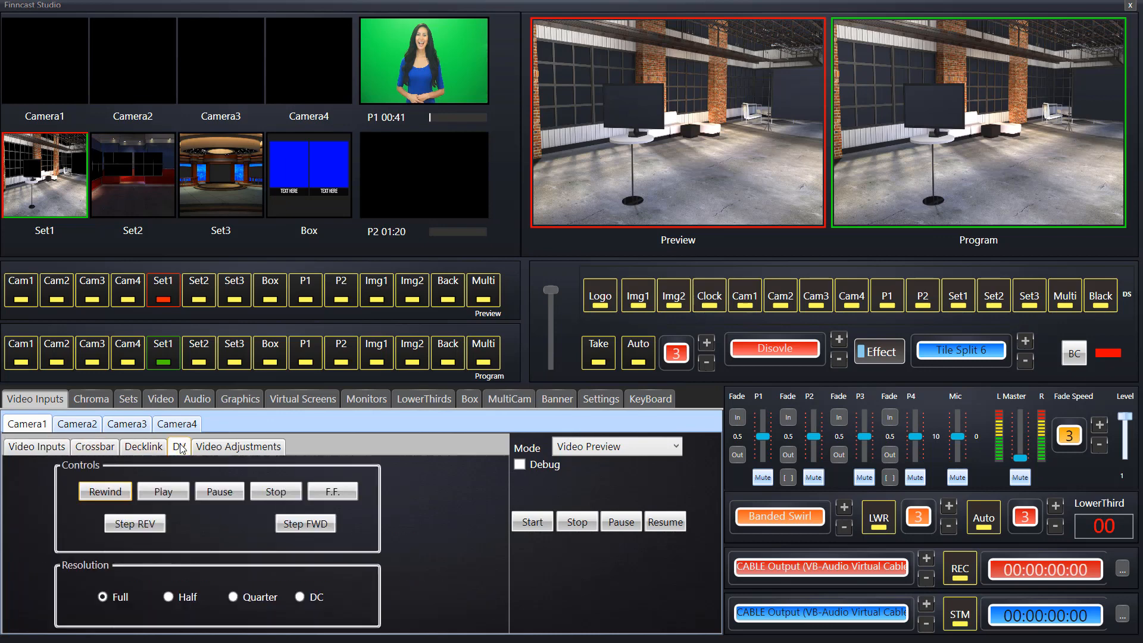
pyautogui.click(219, 448)
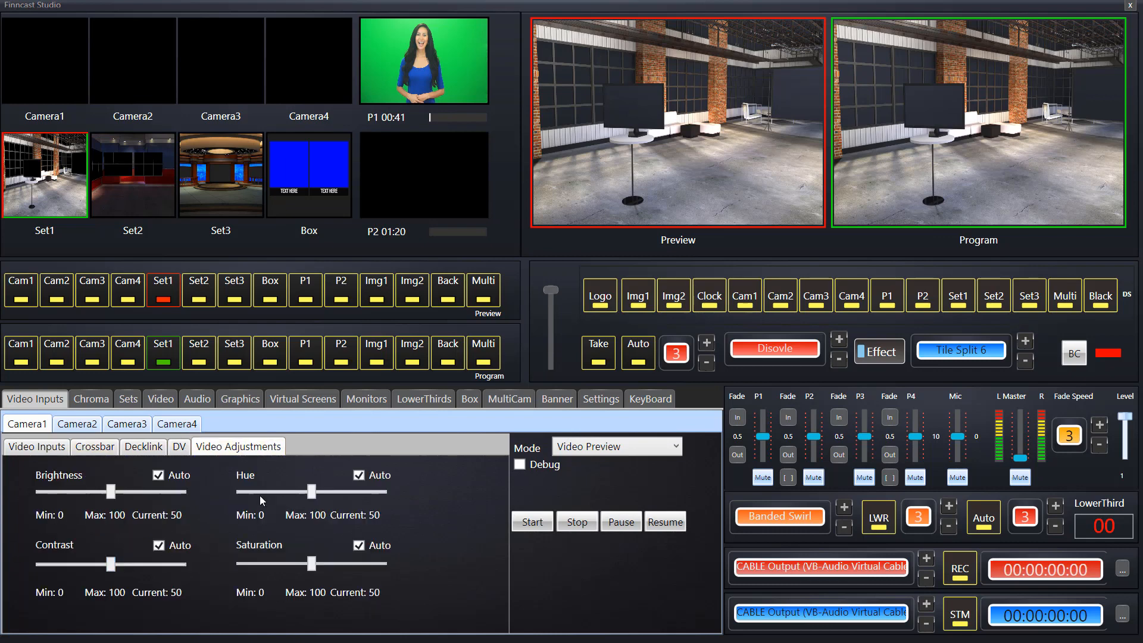
pyautogui.click(675, 455)
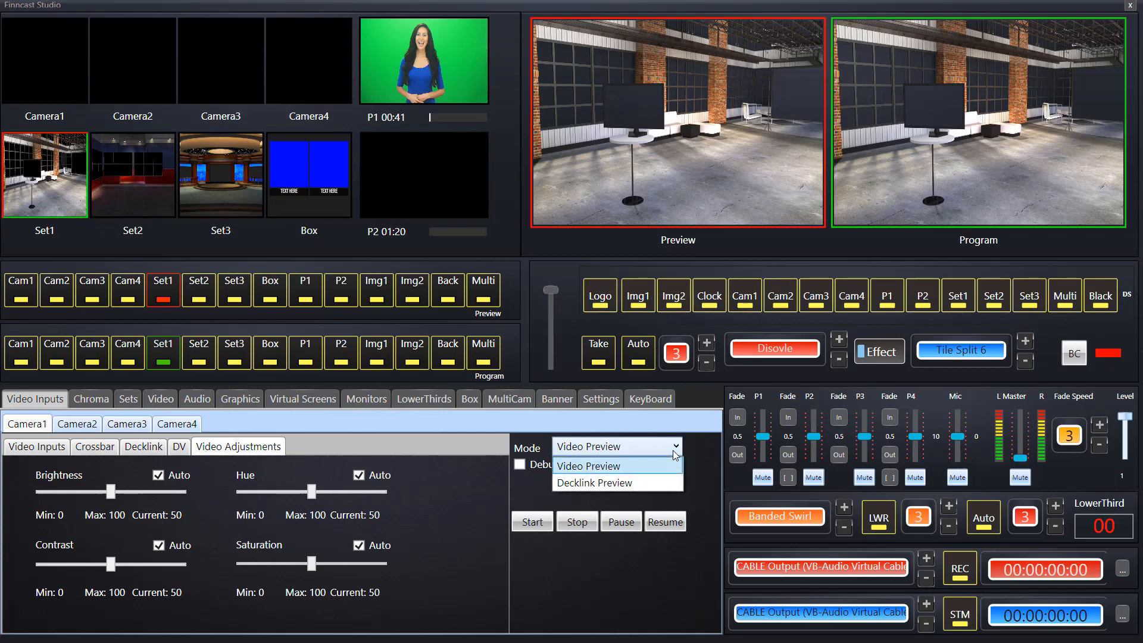
pyautogui.click(700, 477)
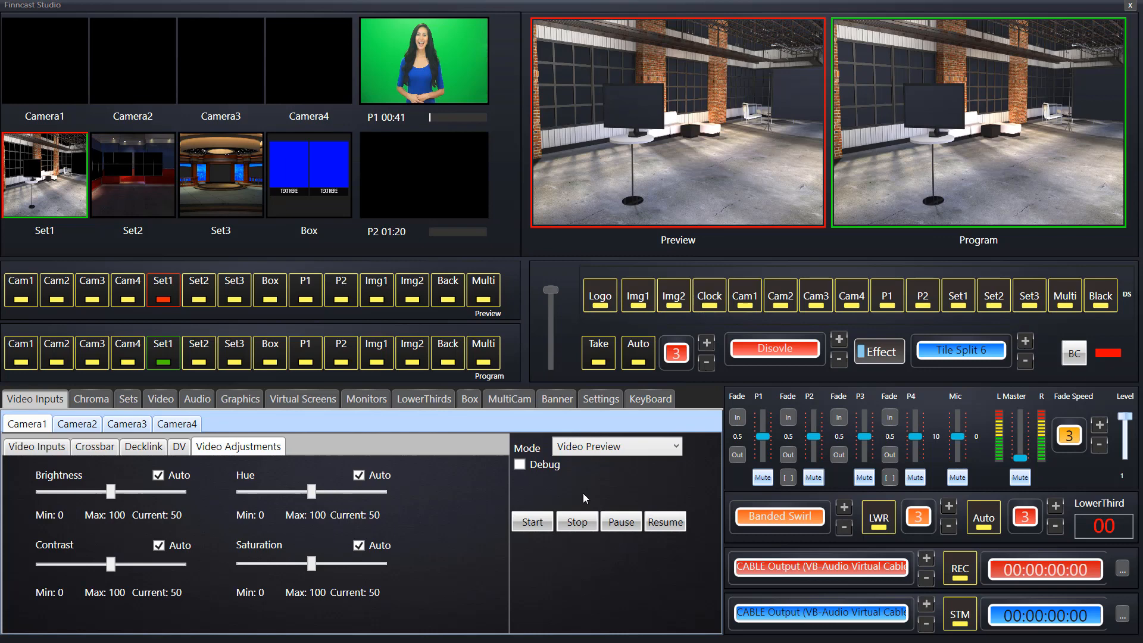
pyautogui.click(56, 450)
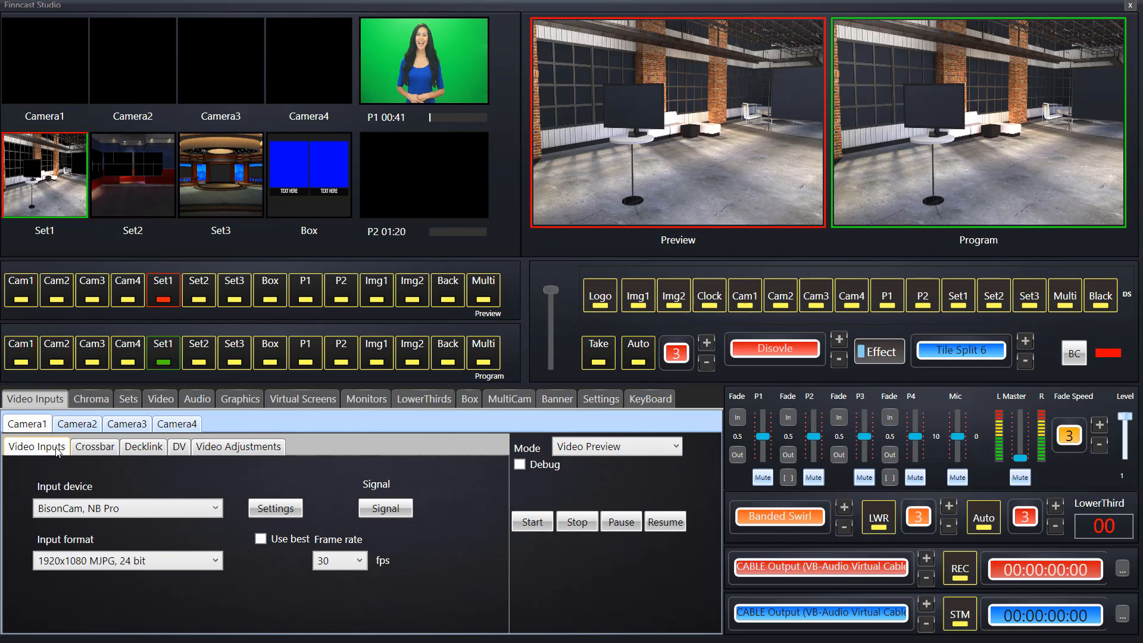
# - Open the chroma key settings and view the key colour choices for Camera1
pyautogui.click(87, 402)
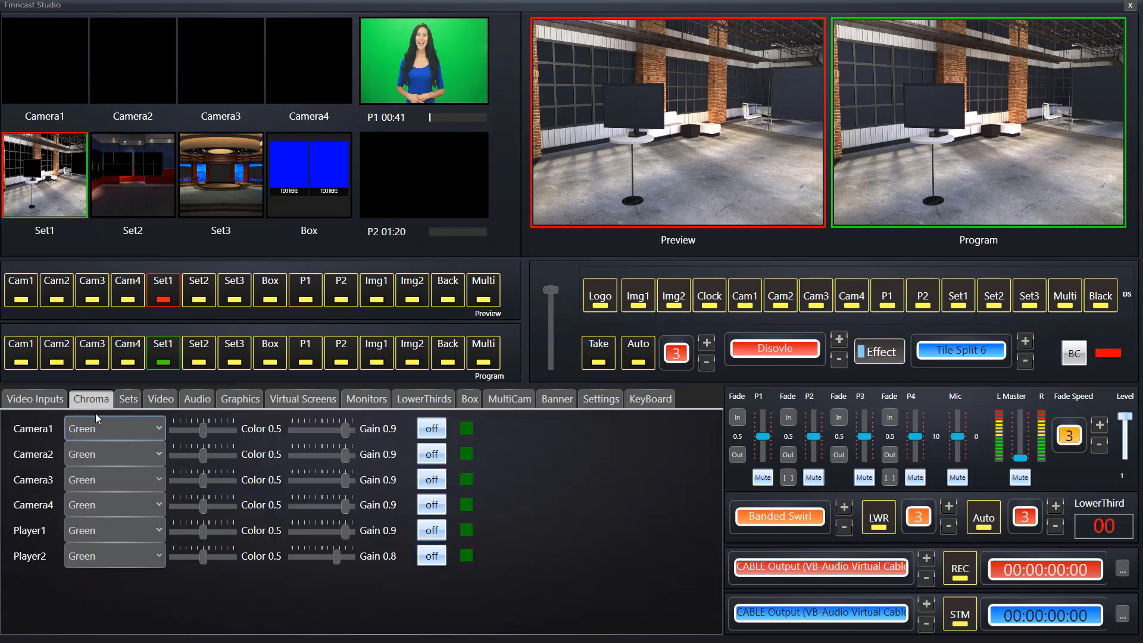
pyautogui.click(123, 437)
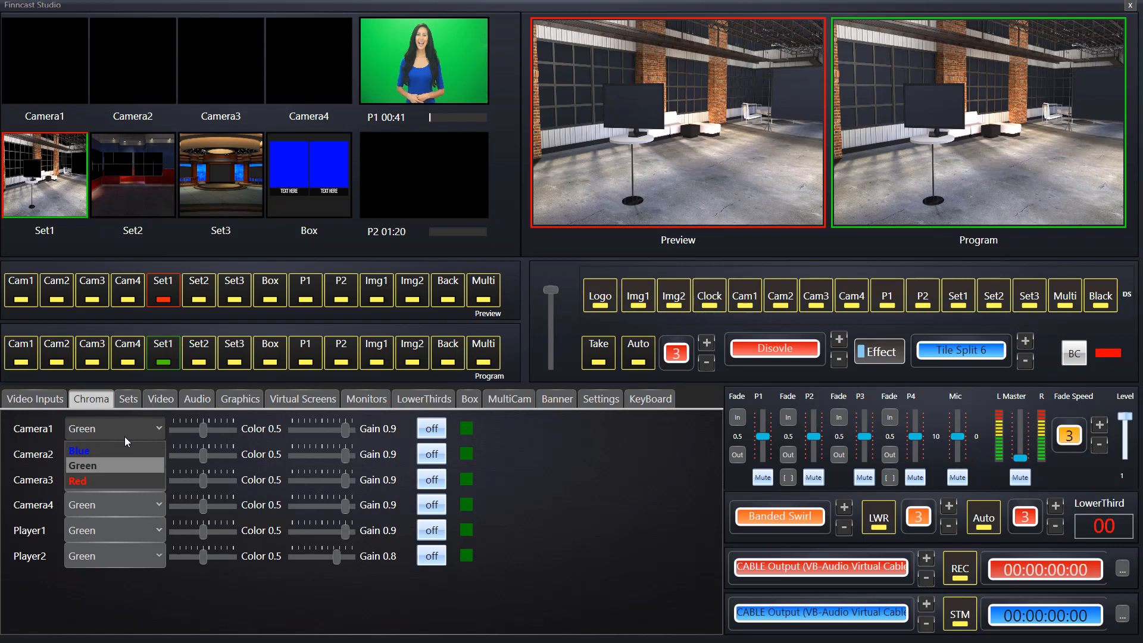
pyautogui.click(8, 446)
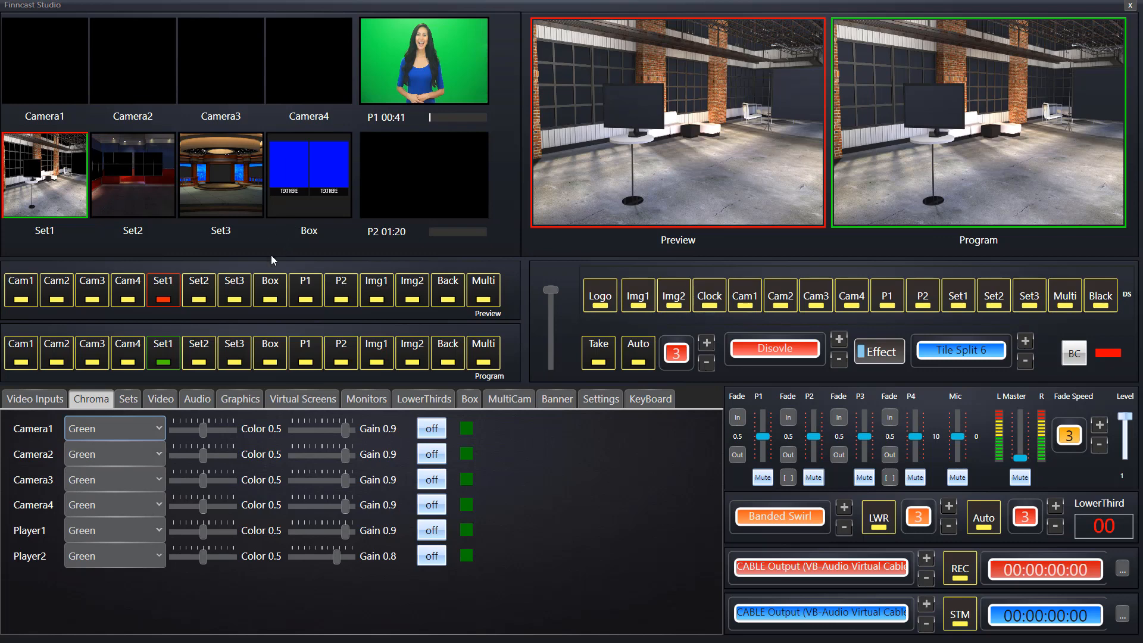
# - Load Player1 into preview, turn on its green chroma key and set the gain to 0.8
pyautogui.click(304, 290)
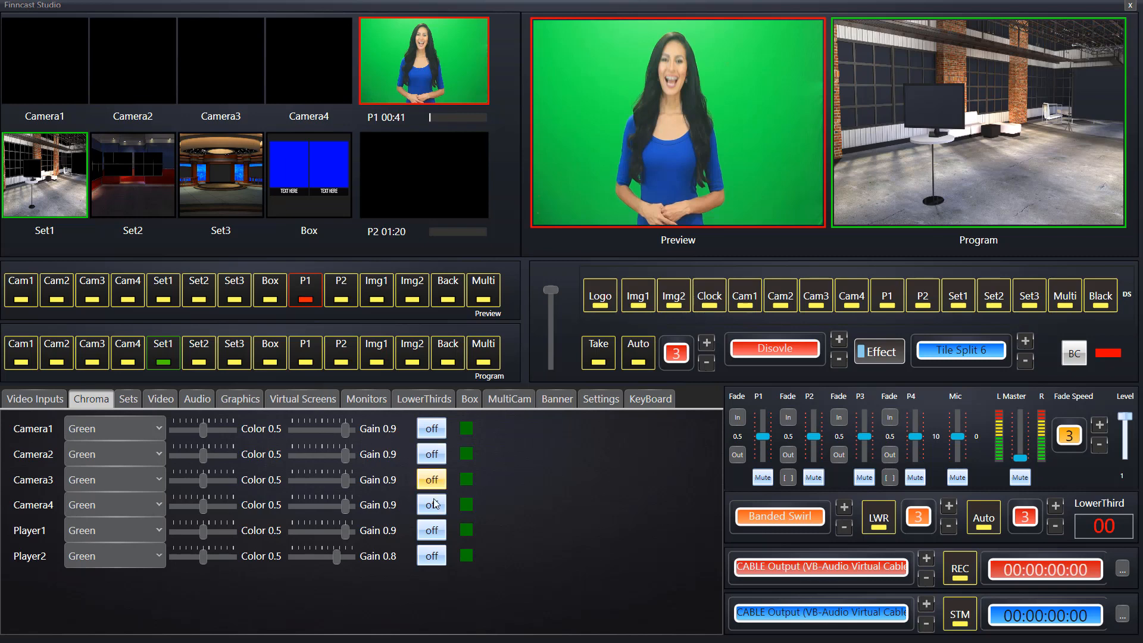
pyautogui.click(431, 530)
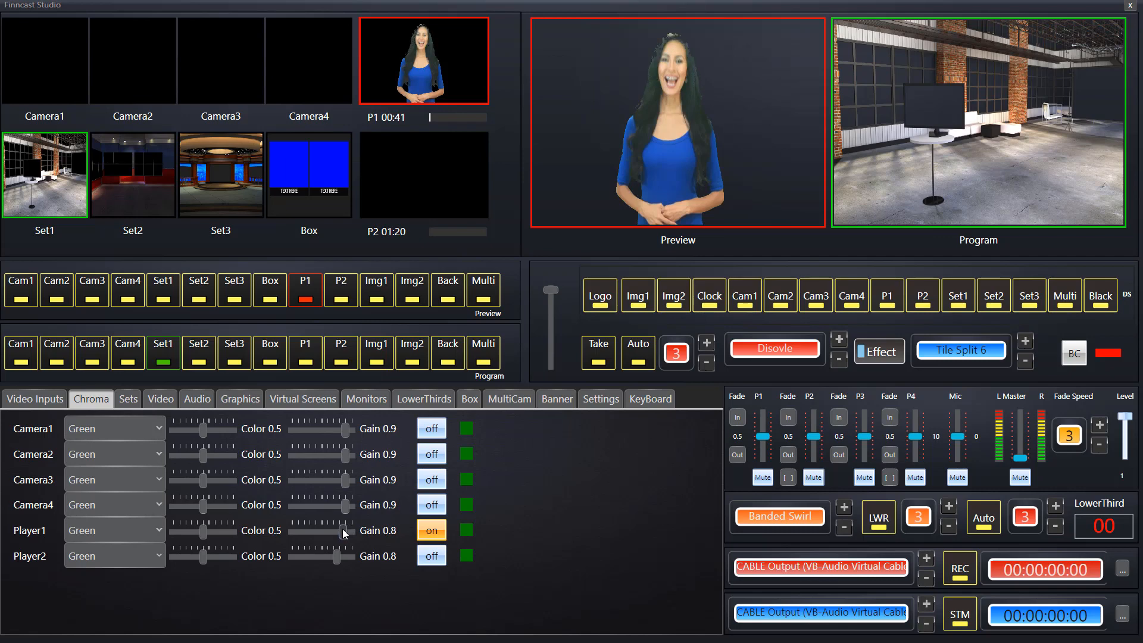
pyautogui.moveTo(344, 529); pyautogui.dragTo(341, 530)
# - Open Set1 in the Studio Editor and add a Screen 1 layer over the table monitor, at about X 369, Y 256
pyautogui.click(124, 399)
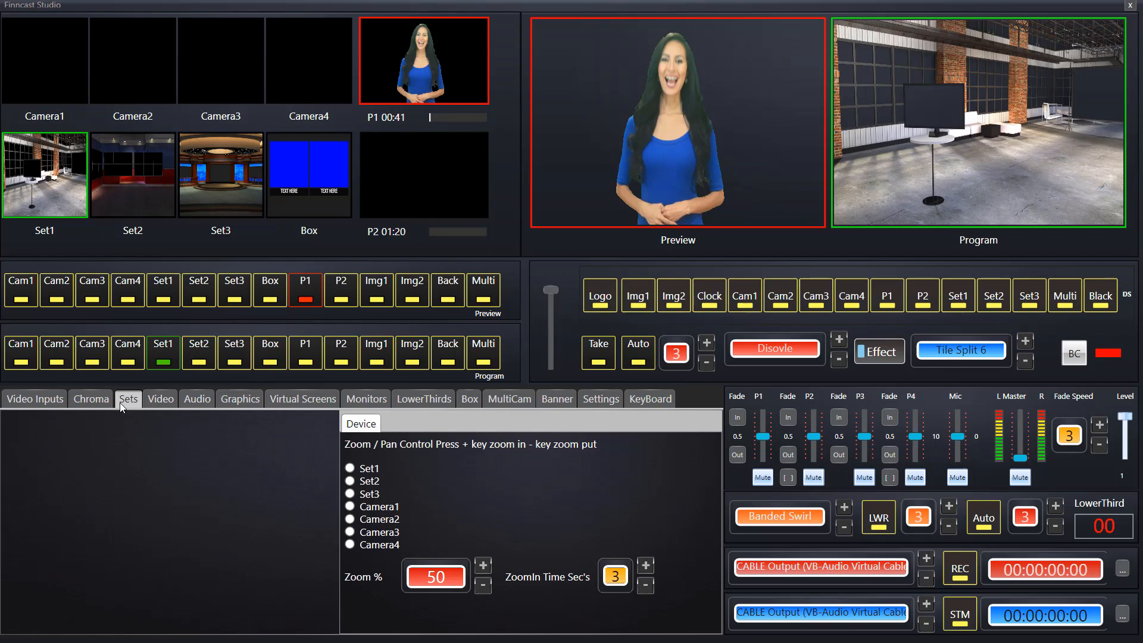
pyautogui.doubleClick(74, 197)
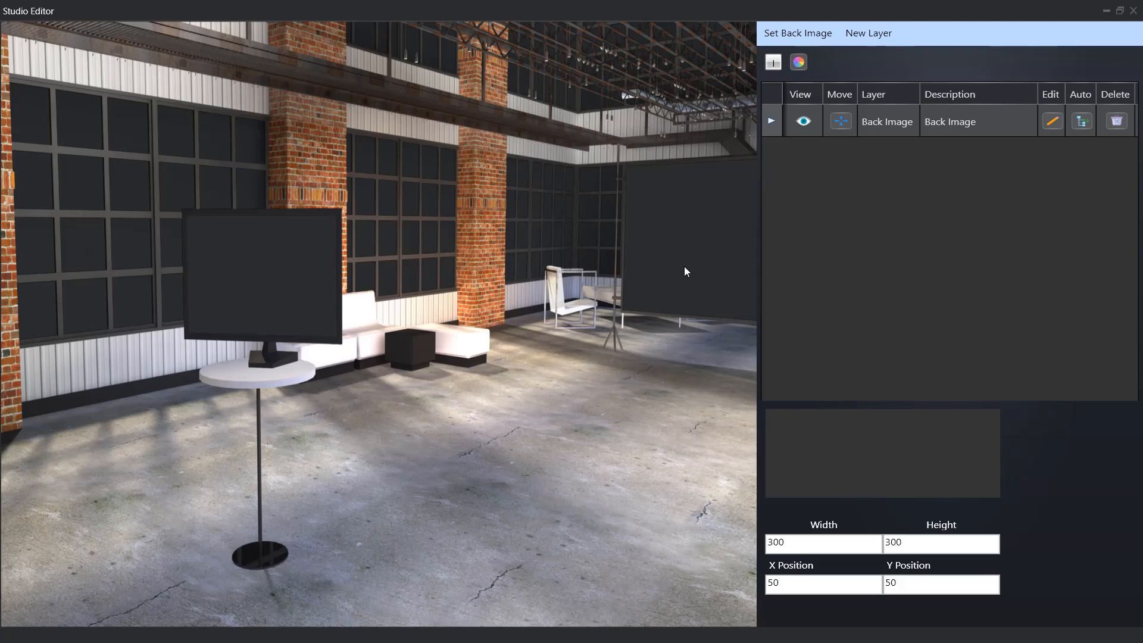
pyautogui.click(866, 36)
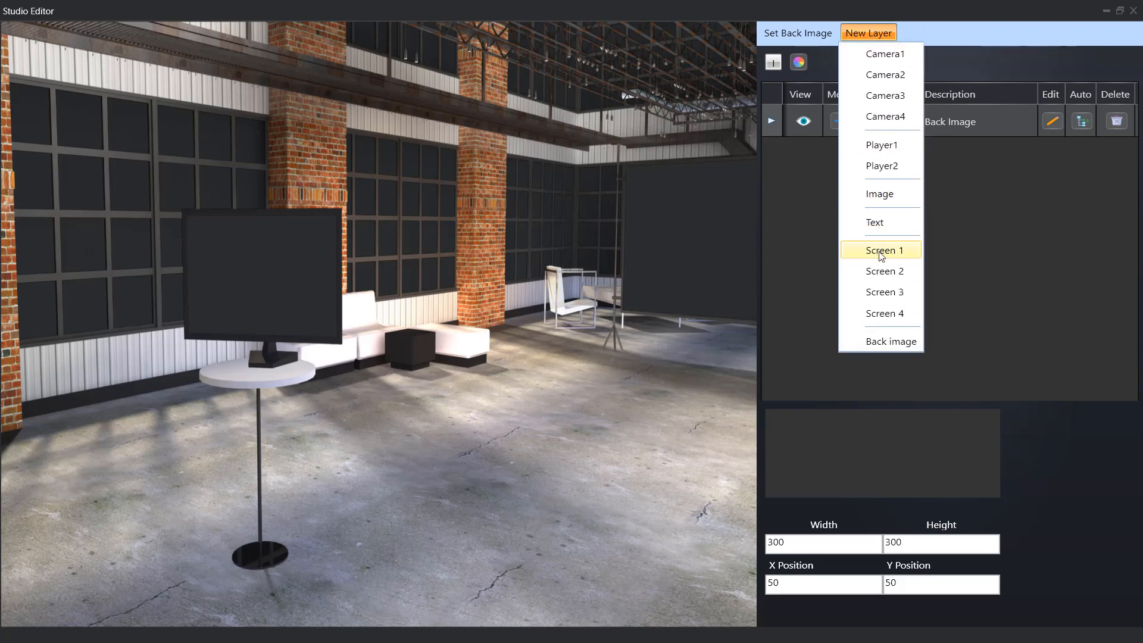
pyautogui.click(882, 254)
pyautogui.moveTo(92, 184); pyautogui.dragTo(236, 323)
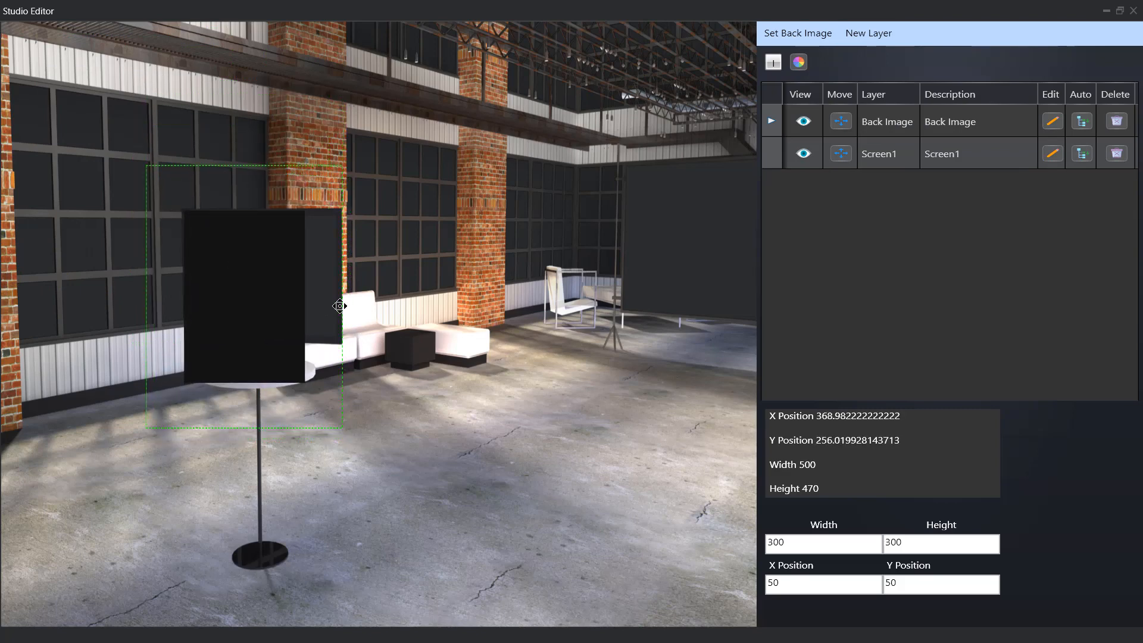
# - Resize the Screen1 layer to about 639 by 375 at about X 345 so it covers the table monitor
pyautogui.moveTo(339, 306); pyautogui.dragTo(385, 310)
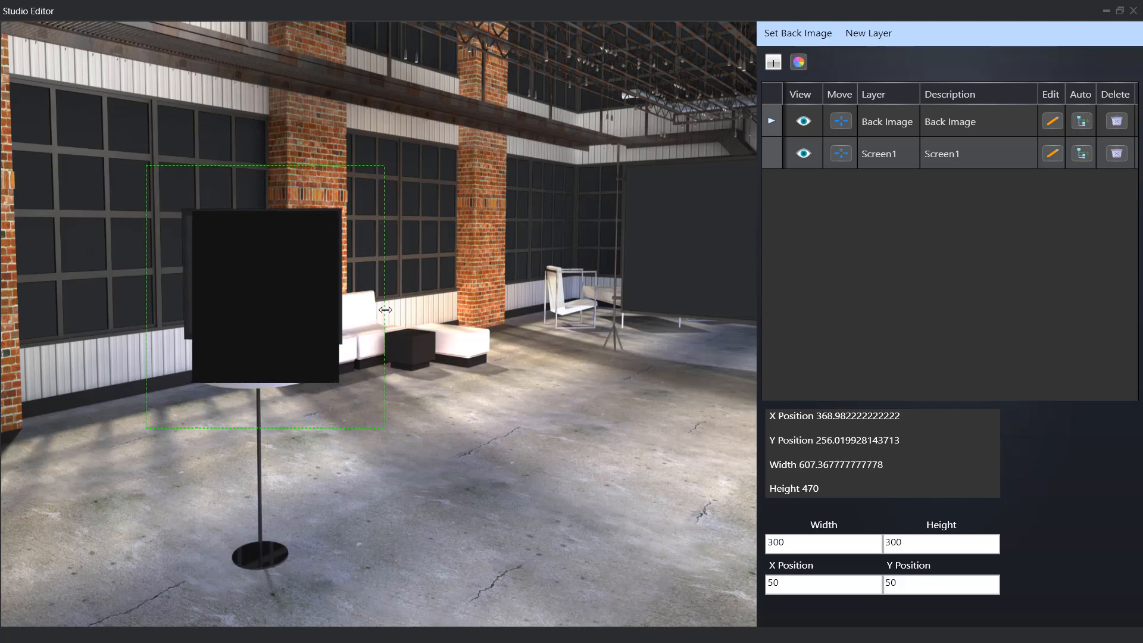
pyautogui.moveTo(294, 308); pyautogui.dragTo(285, 310)
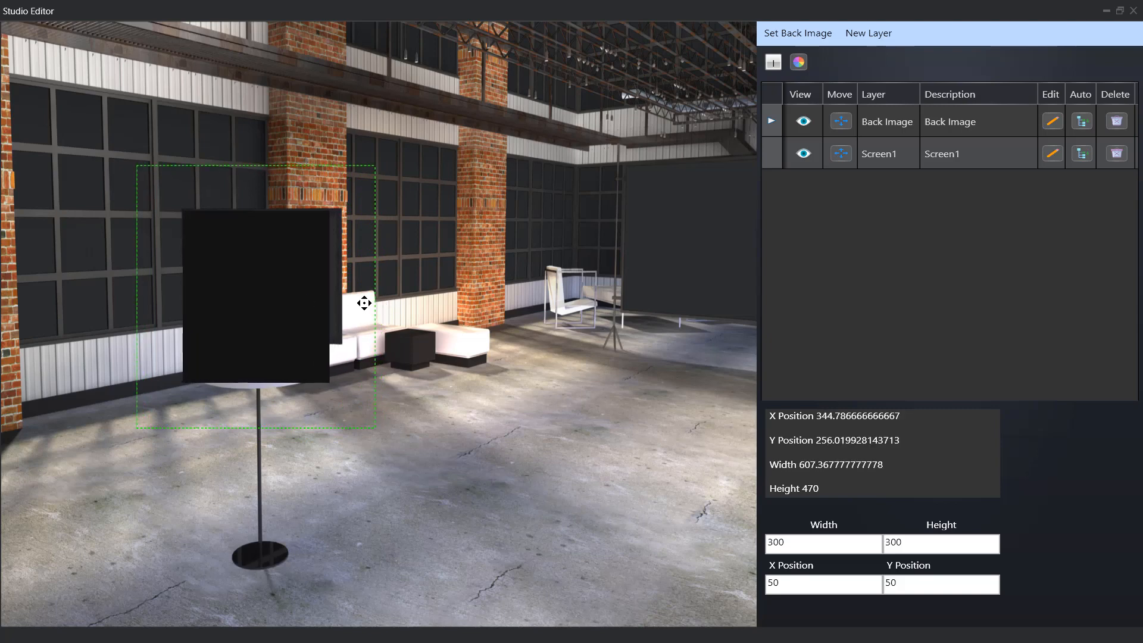
pyautogui.moveTo(375, 304); pyautogui.dragTo(385, 305)
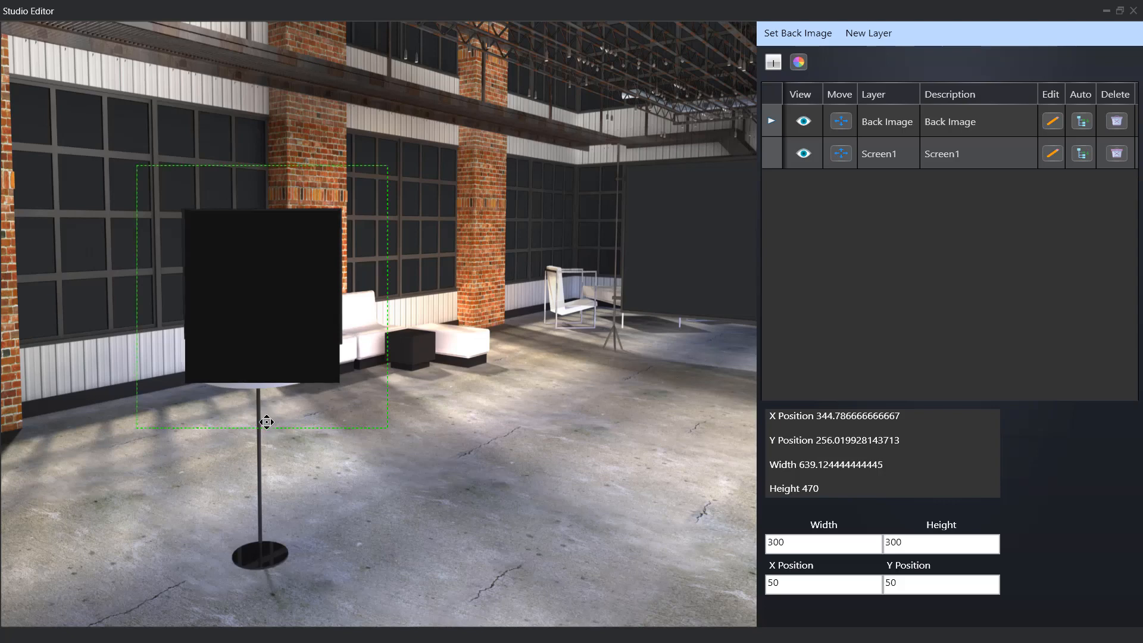
pyautogui.moveTo(267, 422); pyautogui.dragTo(269, 375)
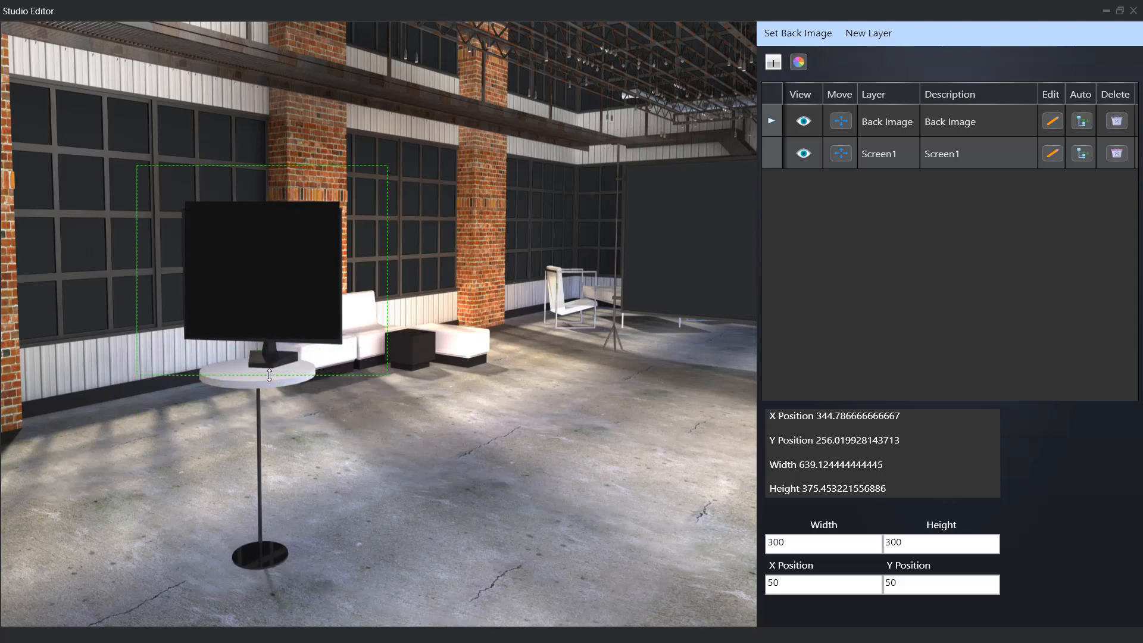
# - Rotate the Screen1 layer slightly in TrackBall/Zoom mode to match the table monitor's perspective
pyautogui.rightClick(258, 286)
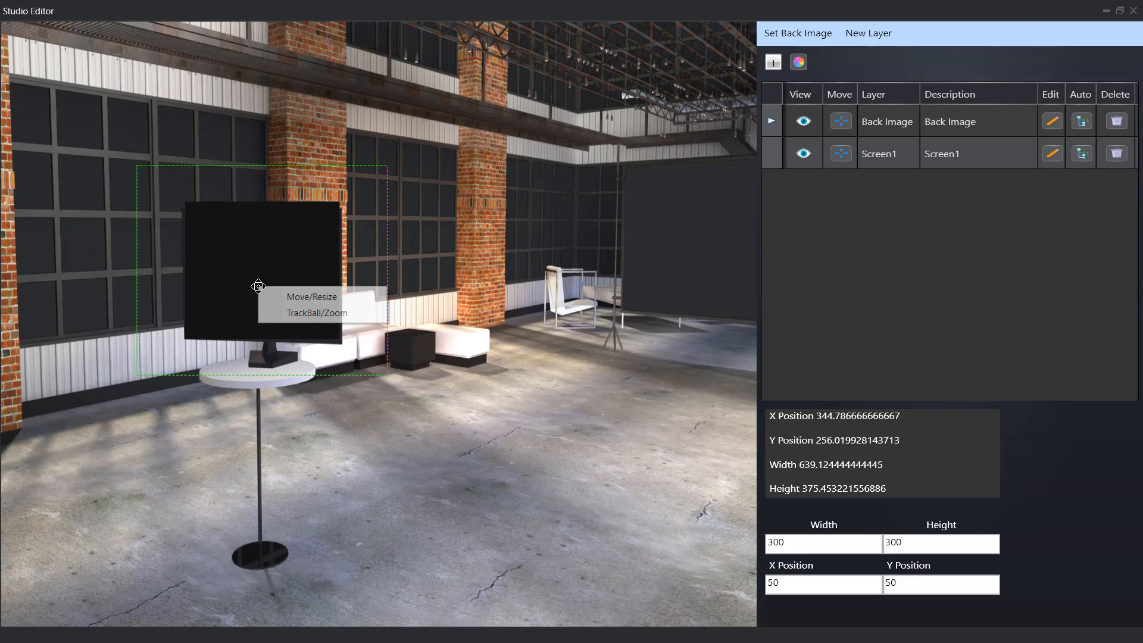
pyautogui.click(288, 313)
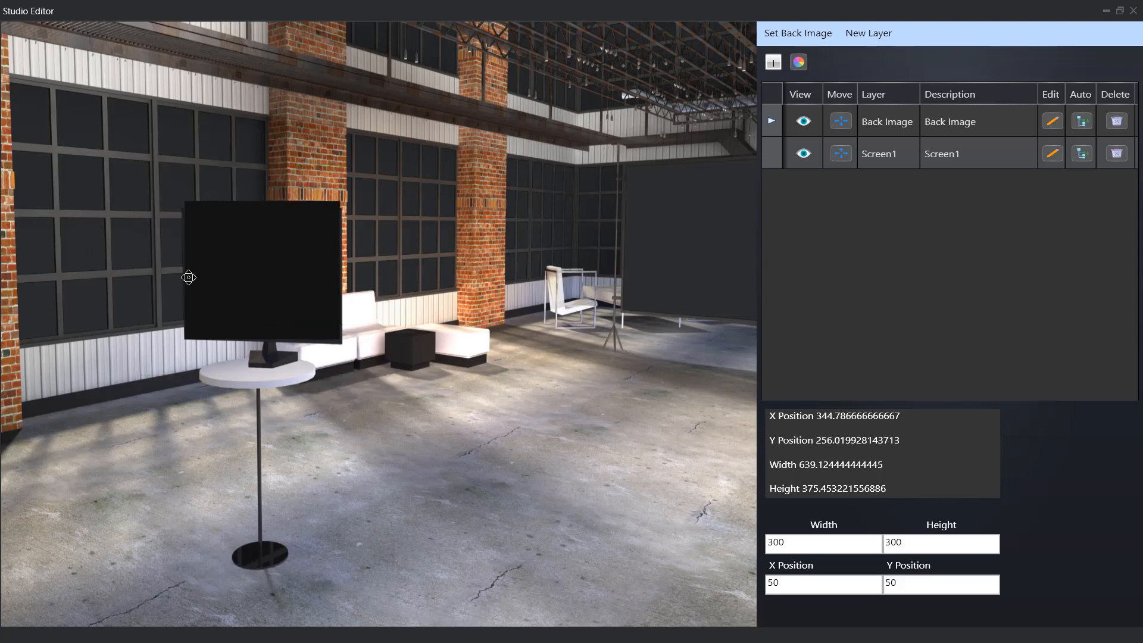
pyautogui.moveTo(234, 289); pyautogui.dragTo(185, 291)
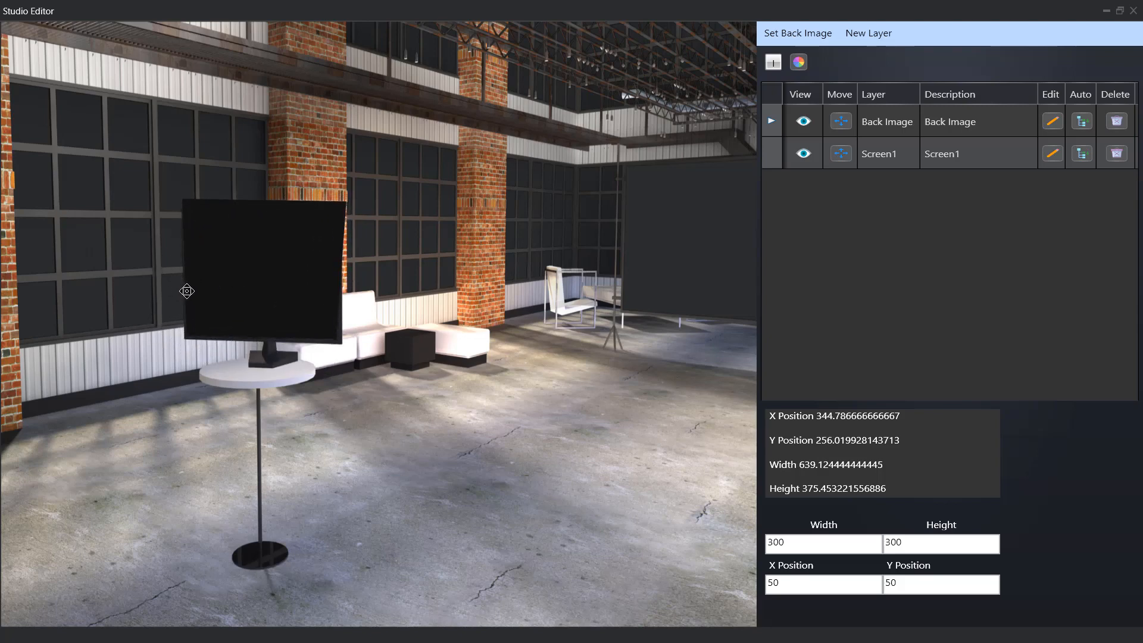
pyautogui.moveTo(302, 298); pyautogui.dragTo(302, 291)
# - Switch the Screen1 layer to Move/Resize and move it between the two brick columns, at about X 749, Y 163
pyautogui.rightClick(302, 292)
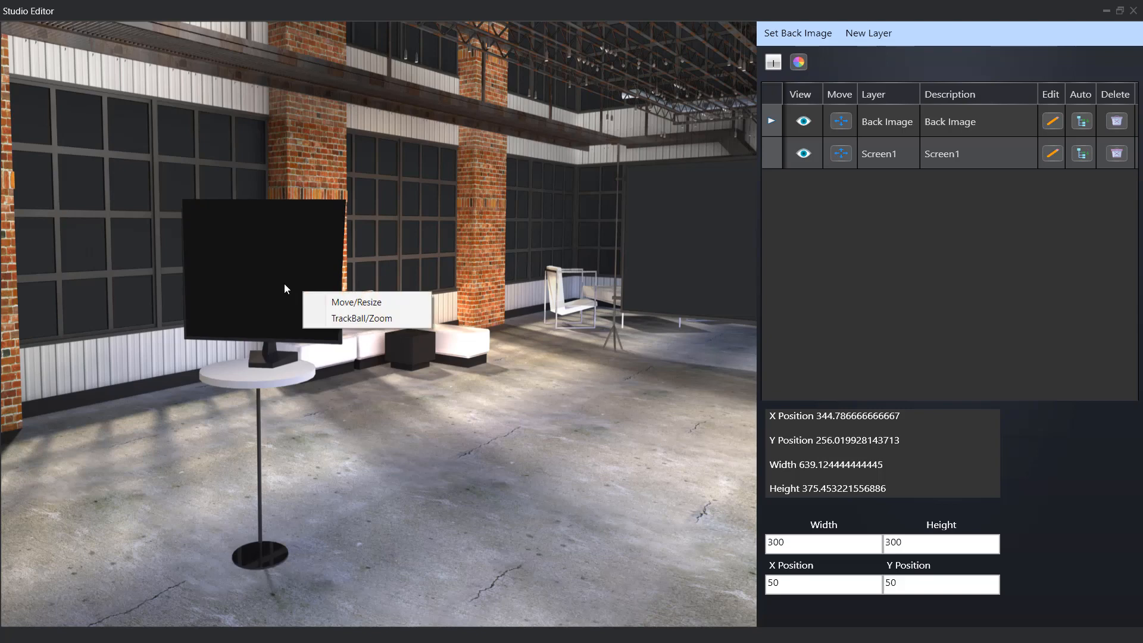
pyautogui.click(355, 302)
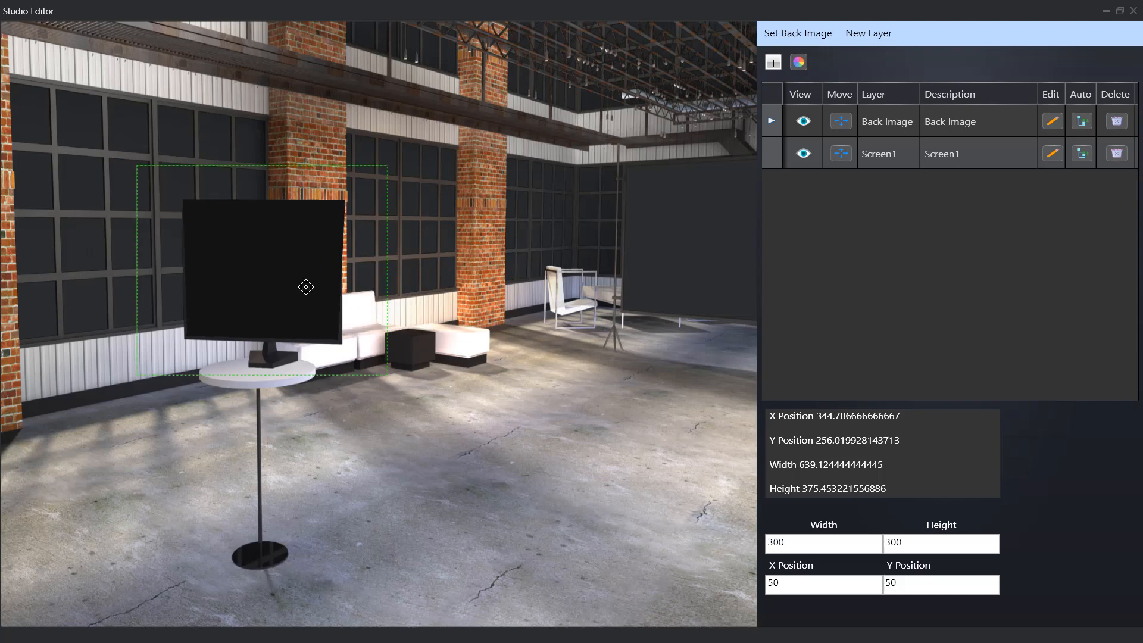
pyautogui.moveTo(306, 286); pyautogui.dragTo(464, 234)
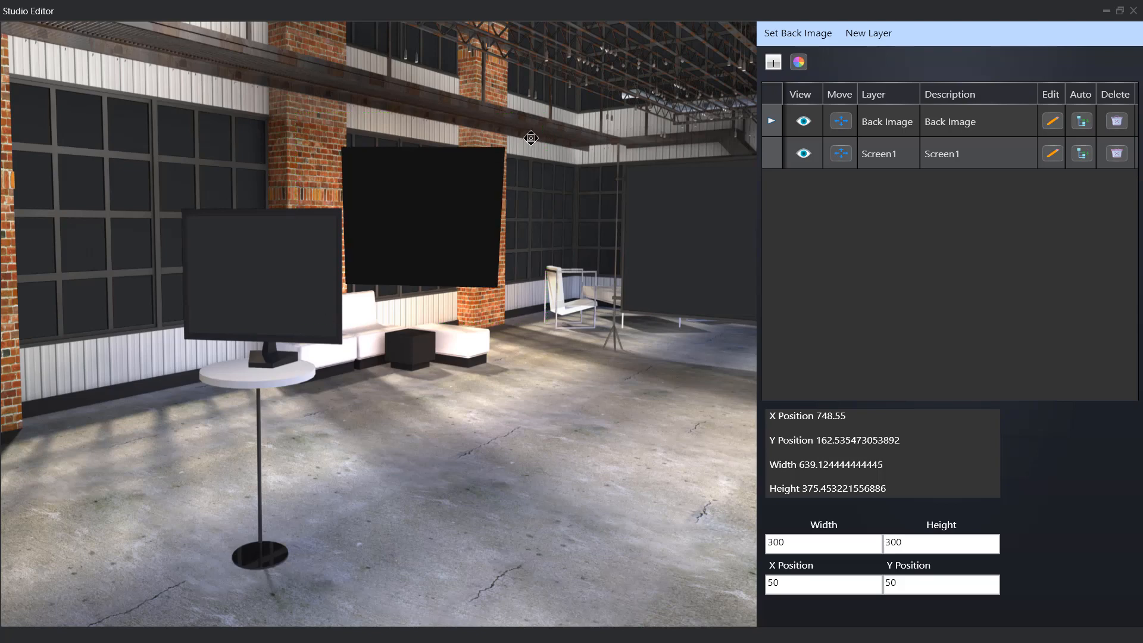
# - Rotate the Screen1 layer in TrackBall/Zoom mode to follow the angle of the back wall between the brick columns
pyautogui.rightClick(423, 228)
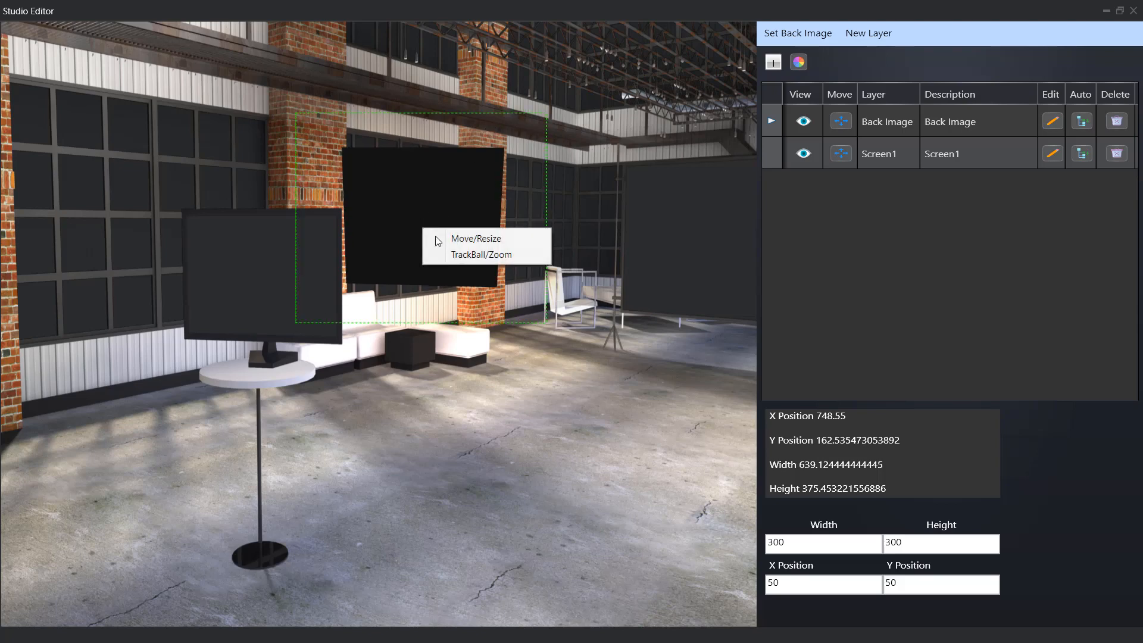
pyautogui.click(456, 254)
pyautogui.moveTo(459, 239); pyautogui.dragTo(442, 155)
pyautogui.moveTo(466, 218); pyautogui.dragTo(467, 225)
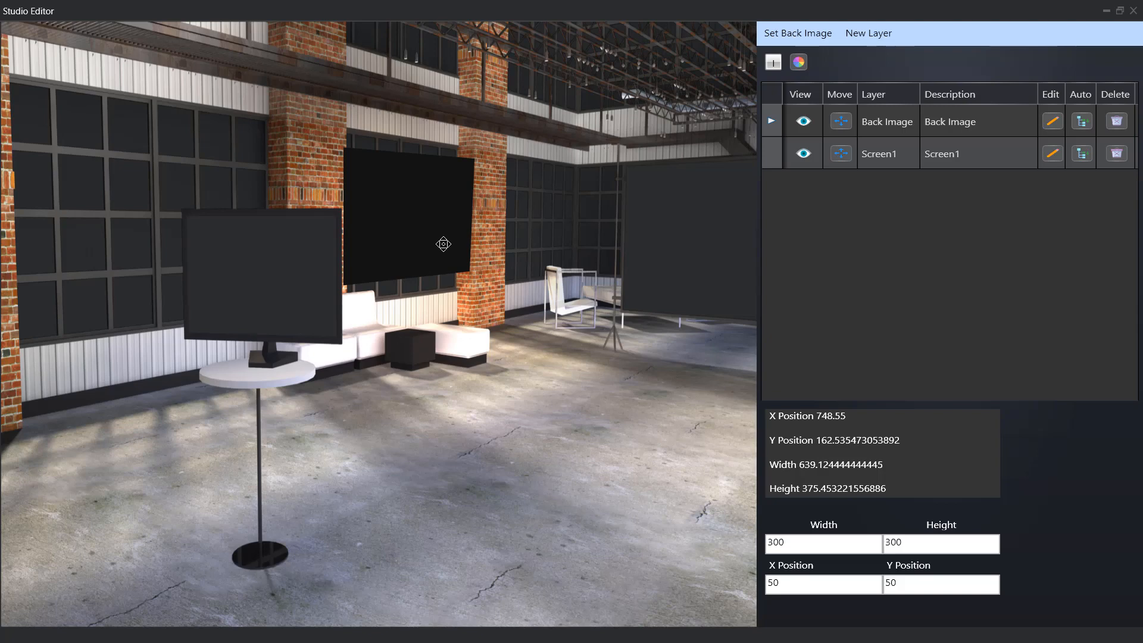
# - Narrow the Screen1 layer to a width of about 574 at about X 767 to fit between the brick columns
pyautogui.rightClick(427, 227)
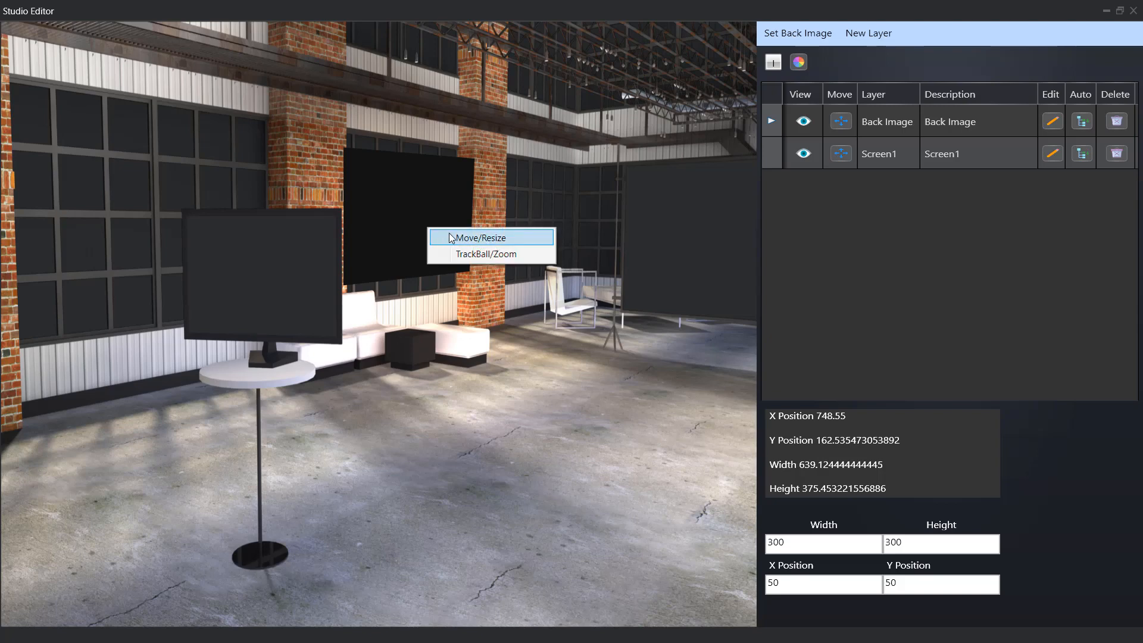
pyautogui.click(479, 238)
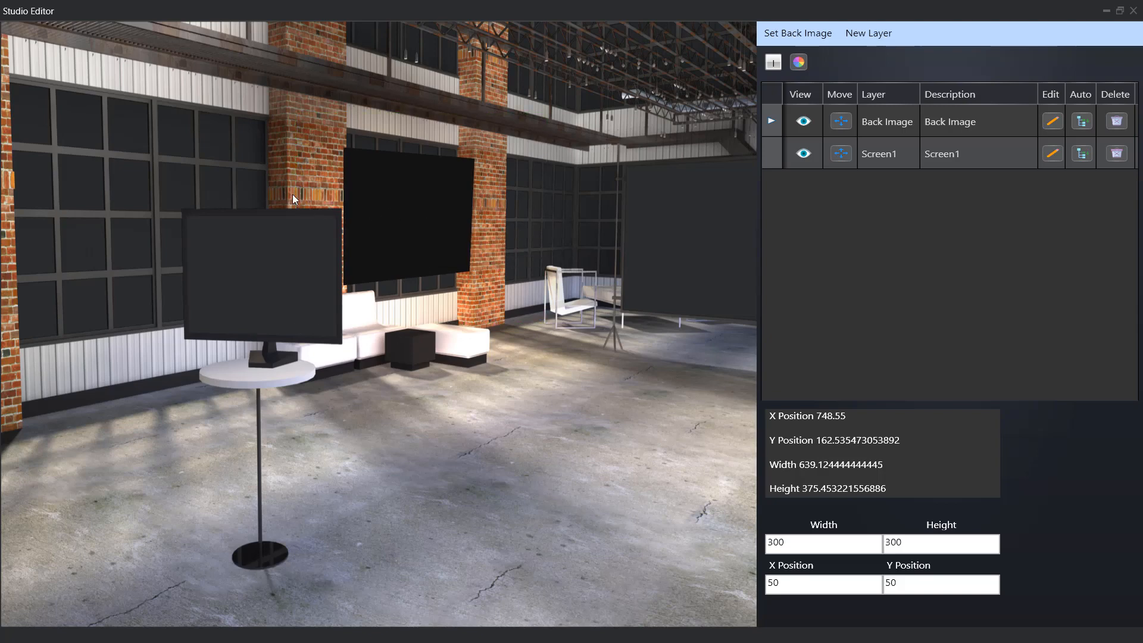
pyautogui.moveTo(303, 185); pyautogui.dragTo(303, 185)
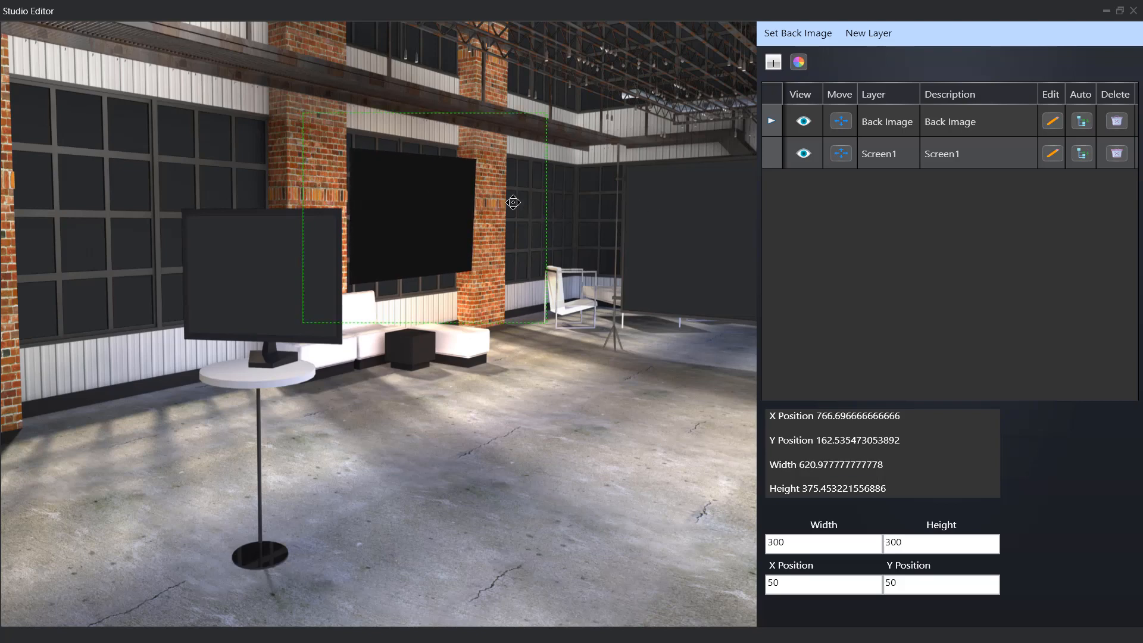
pyautogui.moveTo(546, 203); pyautogui.dragTo(528, 203)
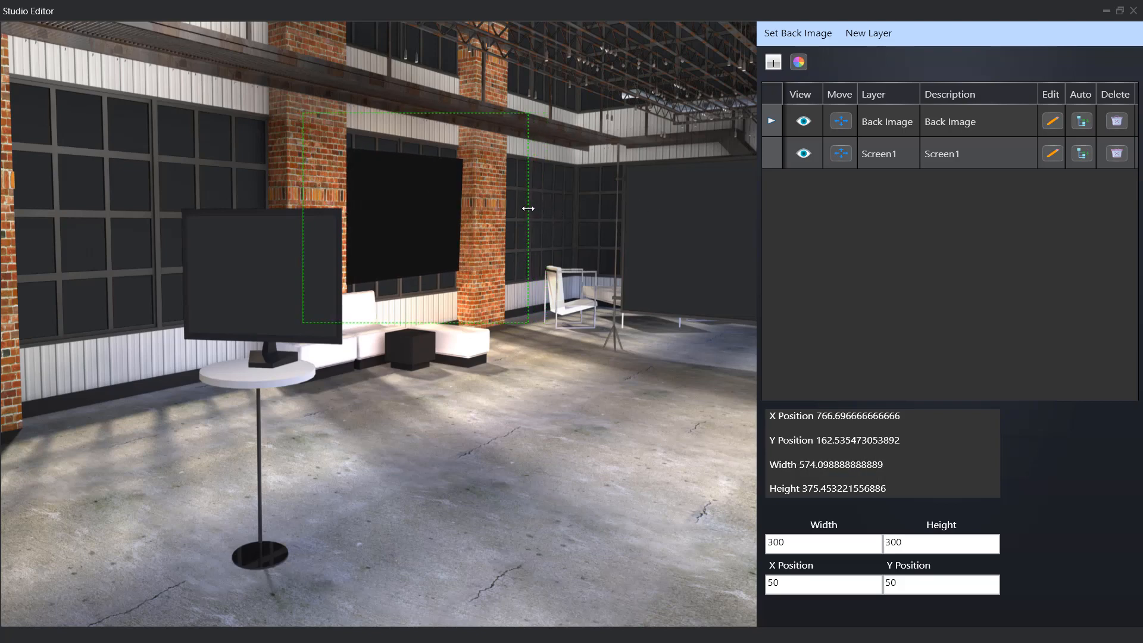
# - Add a Screen 2 layer and place it over the table monitor, at about X 370, Y 258
pyautogui.click(853, 32)
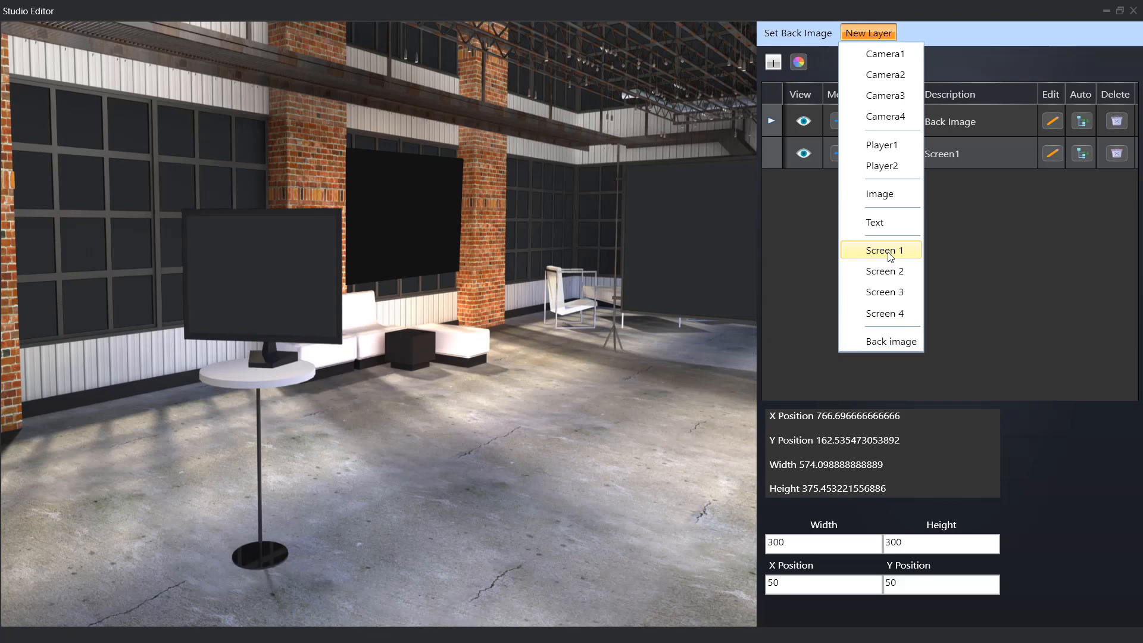
pyautogui.click(887, 271)
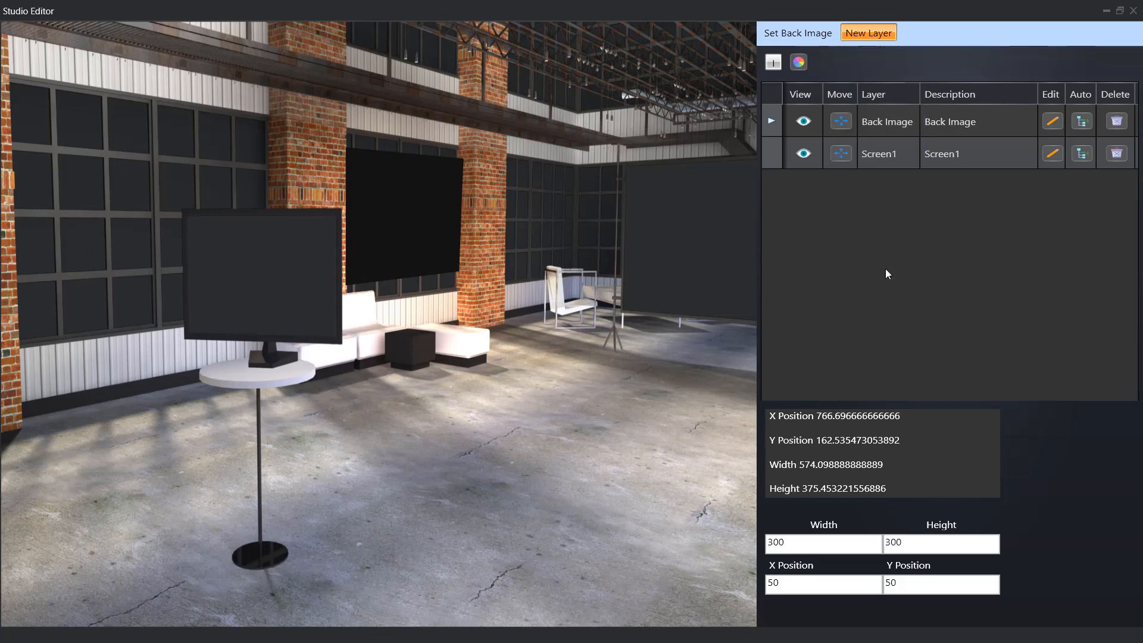
pyautogui.moveTo(69, 148); pyautogui.dragTo(231, 297)
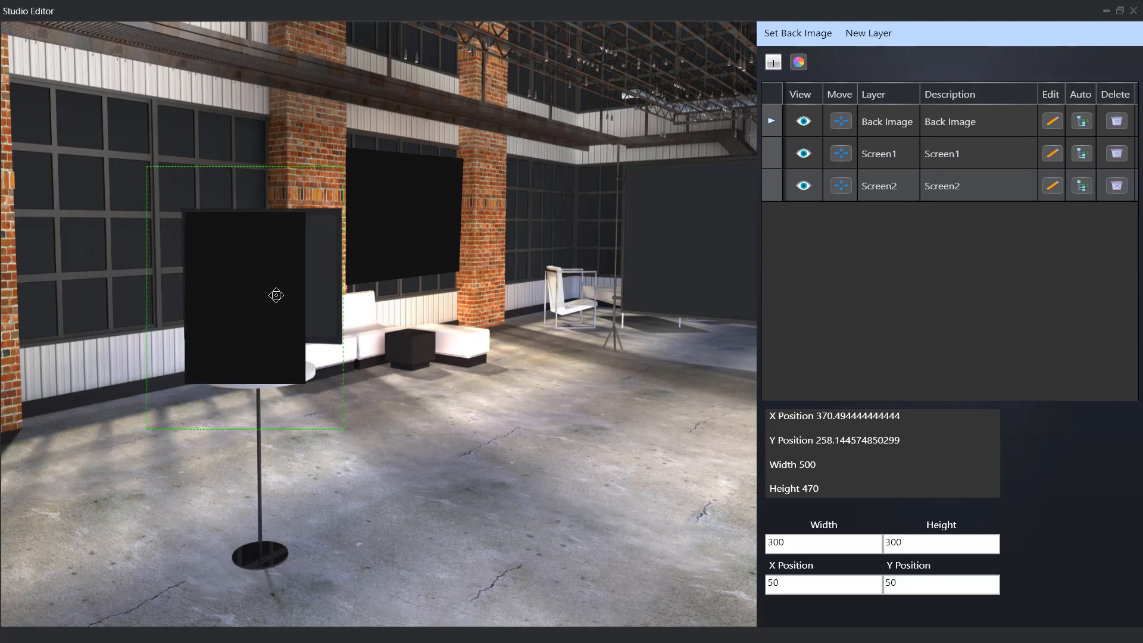
# - Resize the Screen2 layer to about 641 wide and 374 high to fit the table monitor, and close the Studio Editor
pyautogui.moveTo(343, 278); pyautogui.dragTo(388, 303)
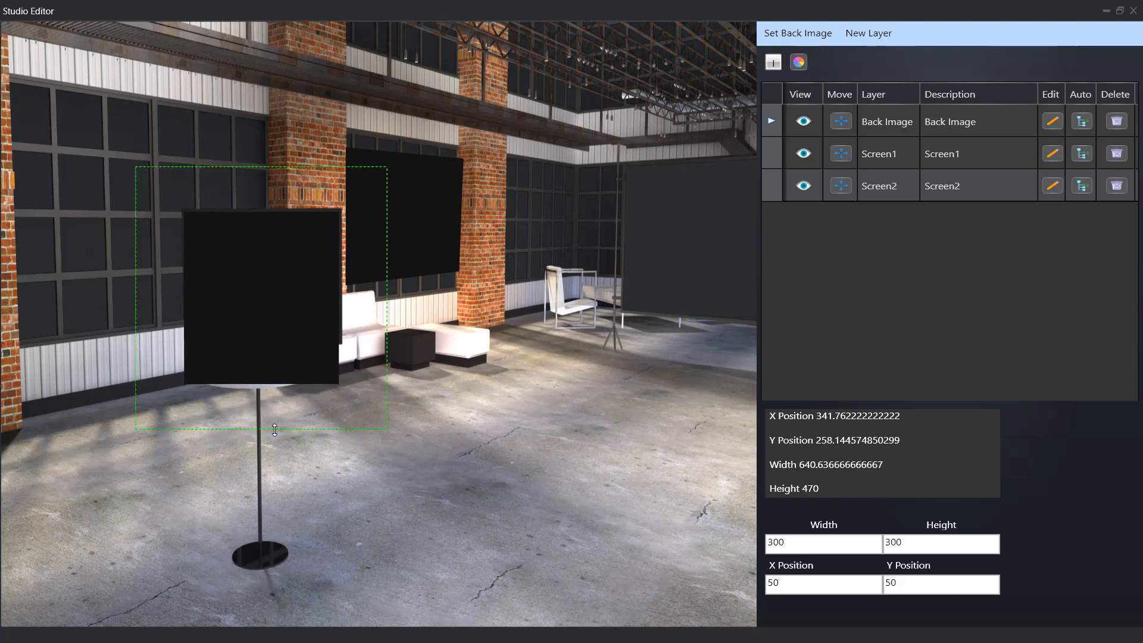
pyautogui.moveTo(277, 429); pyautogui.dragTo(279, 376)
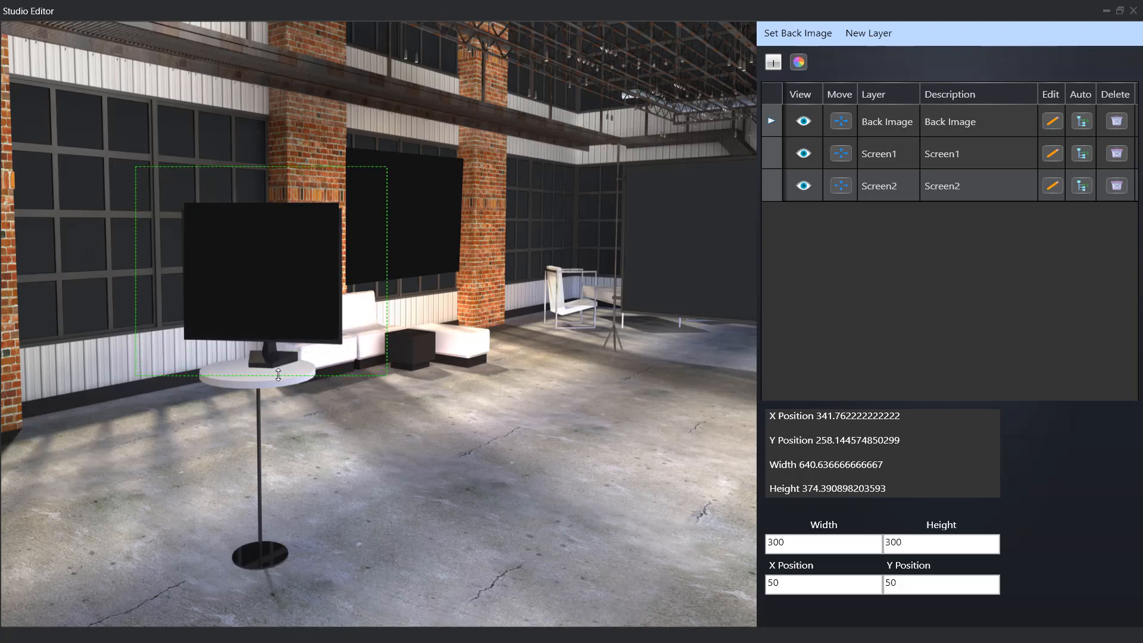
pyautogui.click(1134, 15)
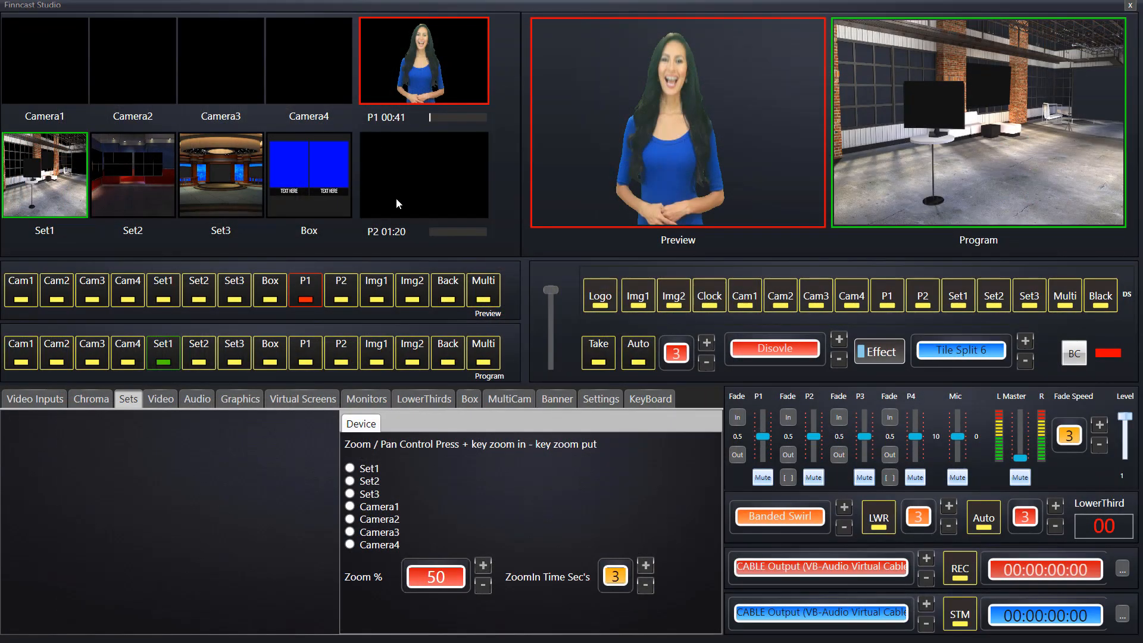
# - Put Set1 on preview and assign player P1 to virtual screen 1 and player P2 to virtual screen 2
pyautogui.click(174, 286)
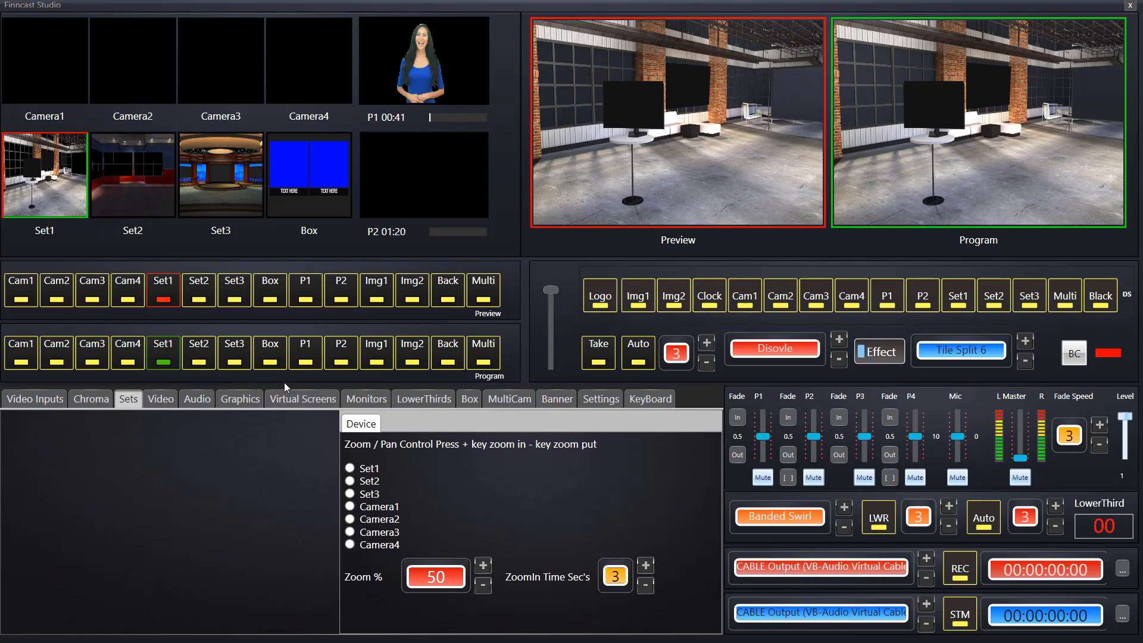
pyautogui.click(284, 399)
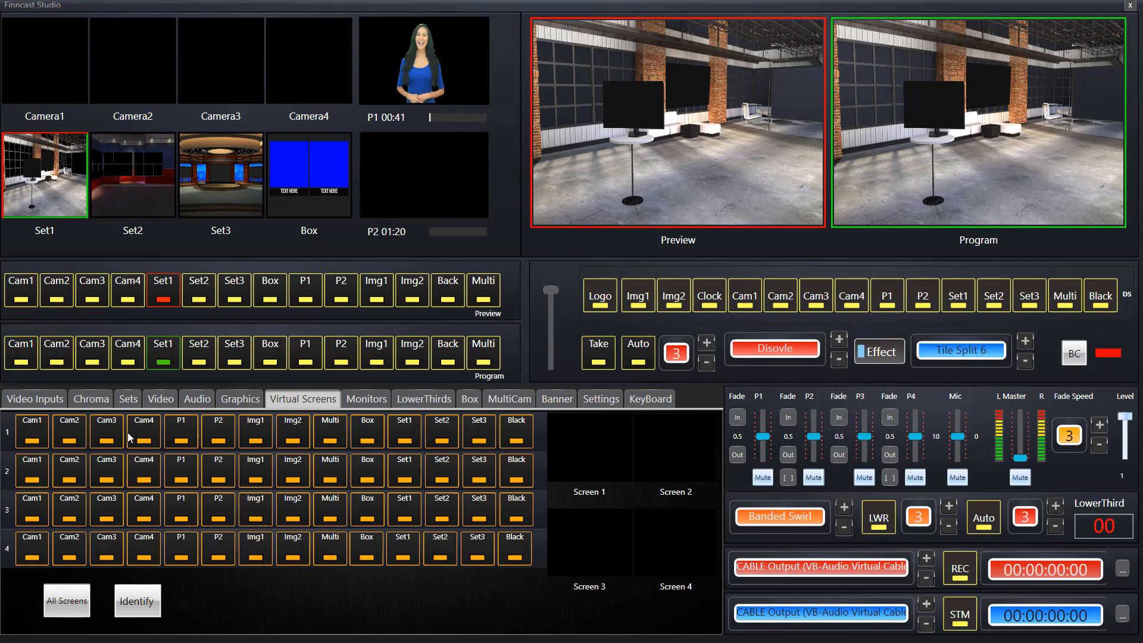
pyautogui.click(188, 430)
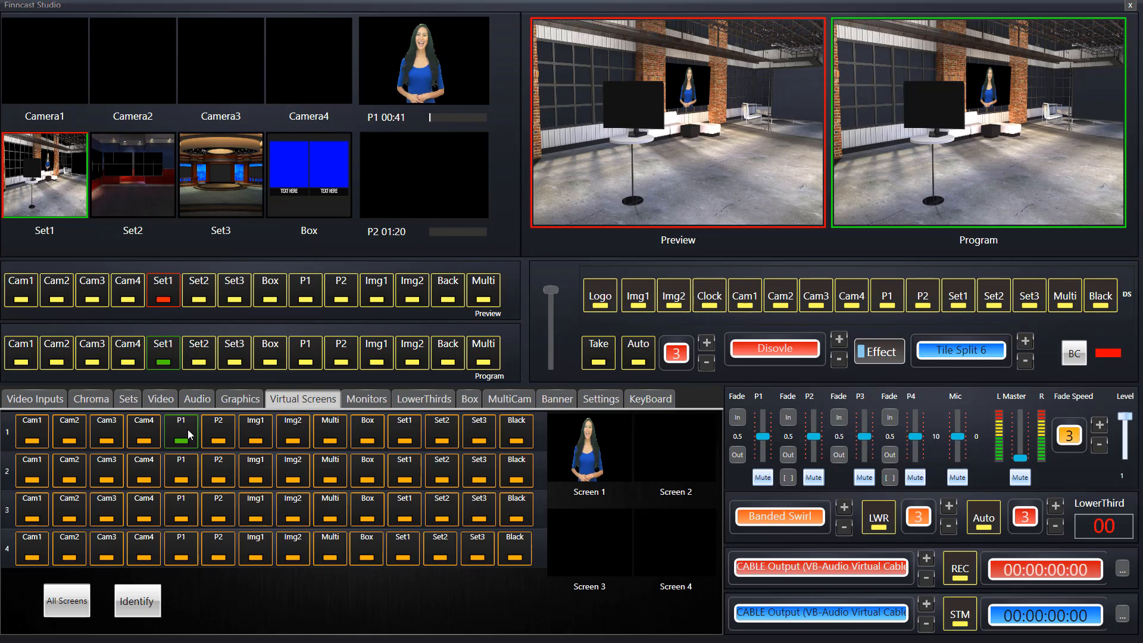
pyautogui.click(177, 480)
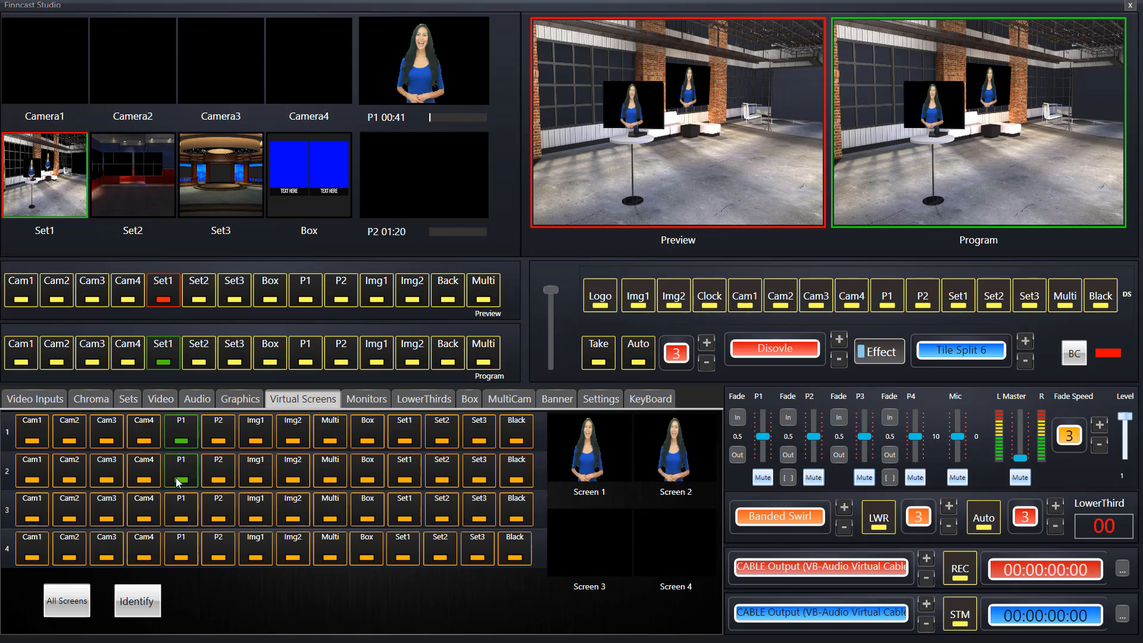
pyautogui.click(219, 477)
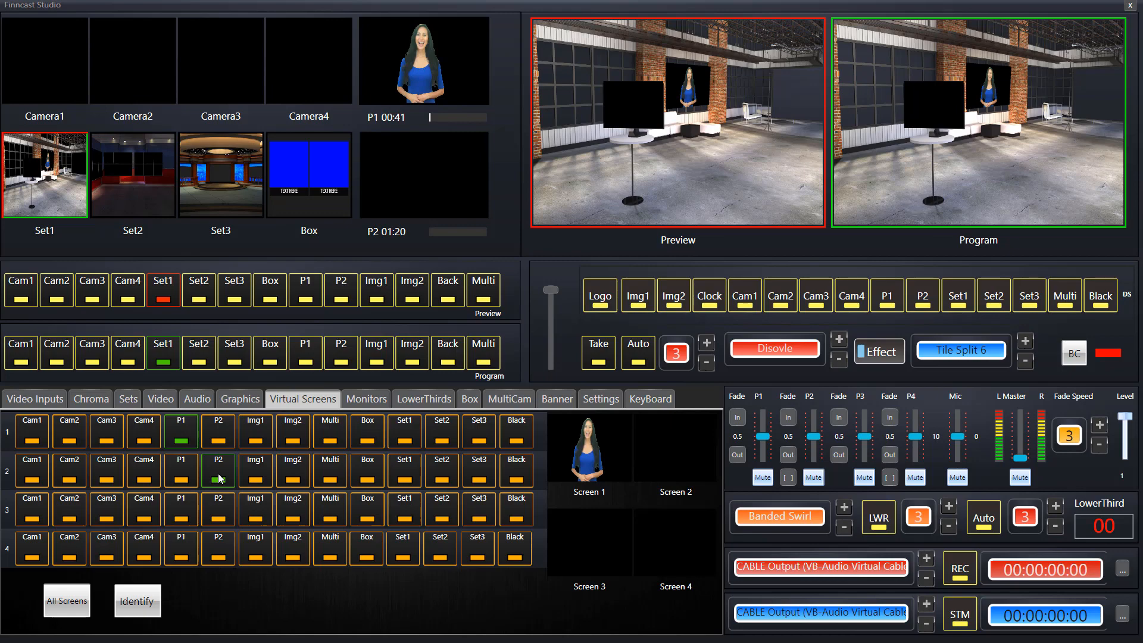
# - Cue Player2's video near its beginning, start it rolling, and lower the P1 and P2 audio faders to 0
pyautogui.click(160, 399)
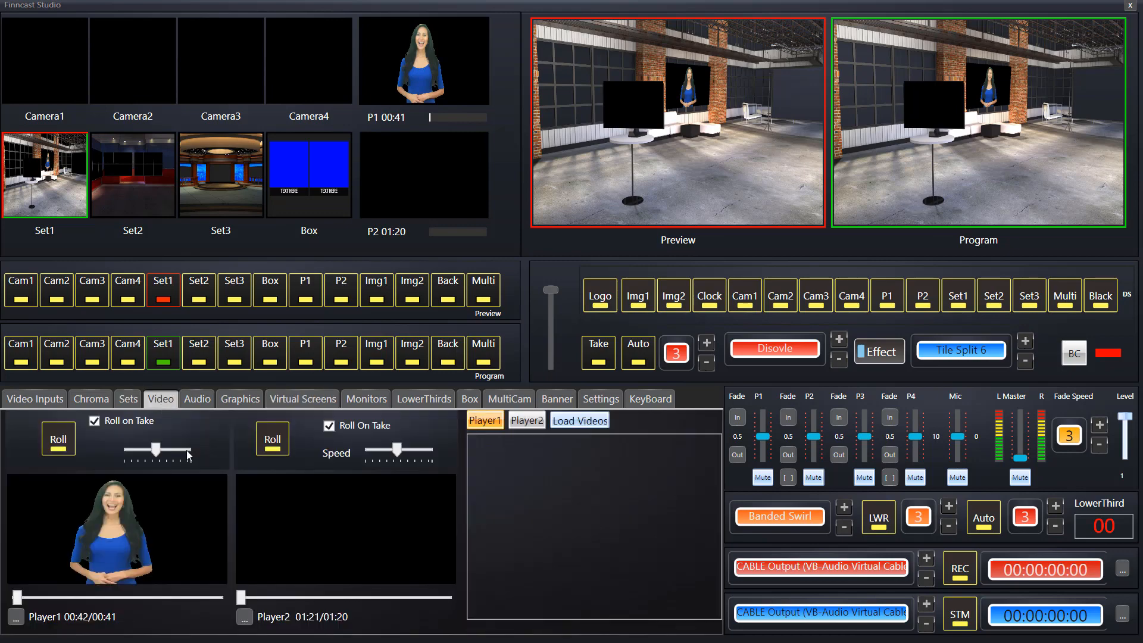
pyautogui.click(243, 598)
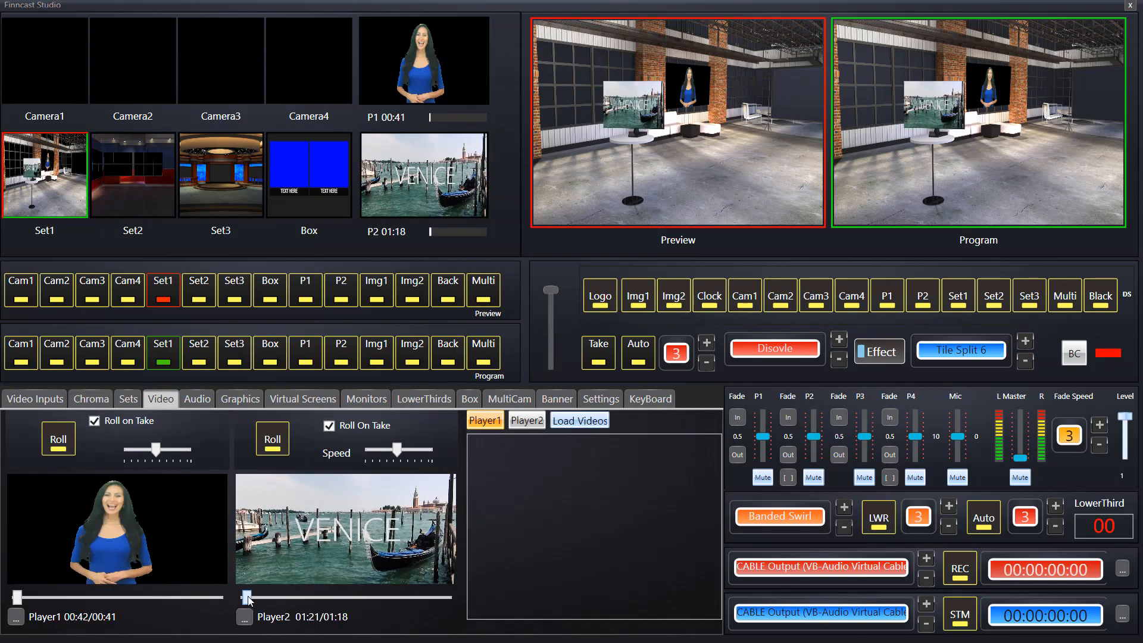
pyautogui.click(273, 443)
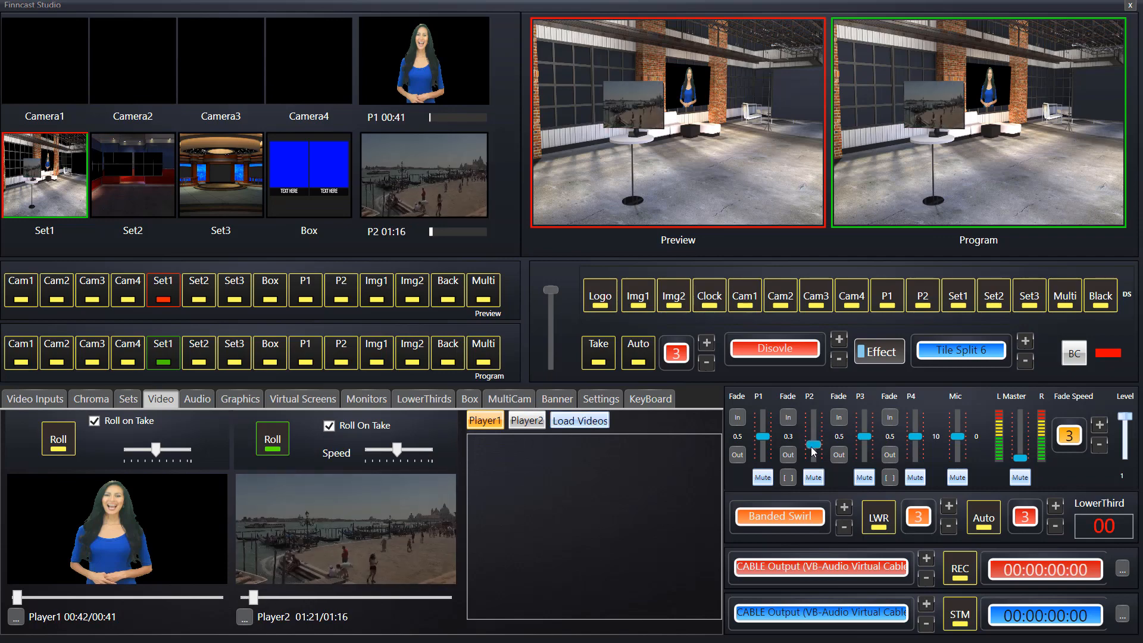
pyautogui.moveTo(813, 444); pyautogui.dragTo(765, 463)
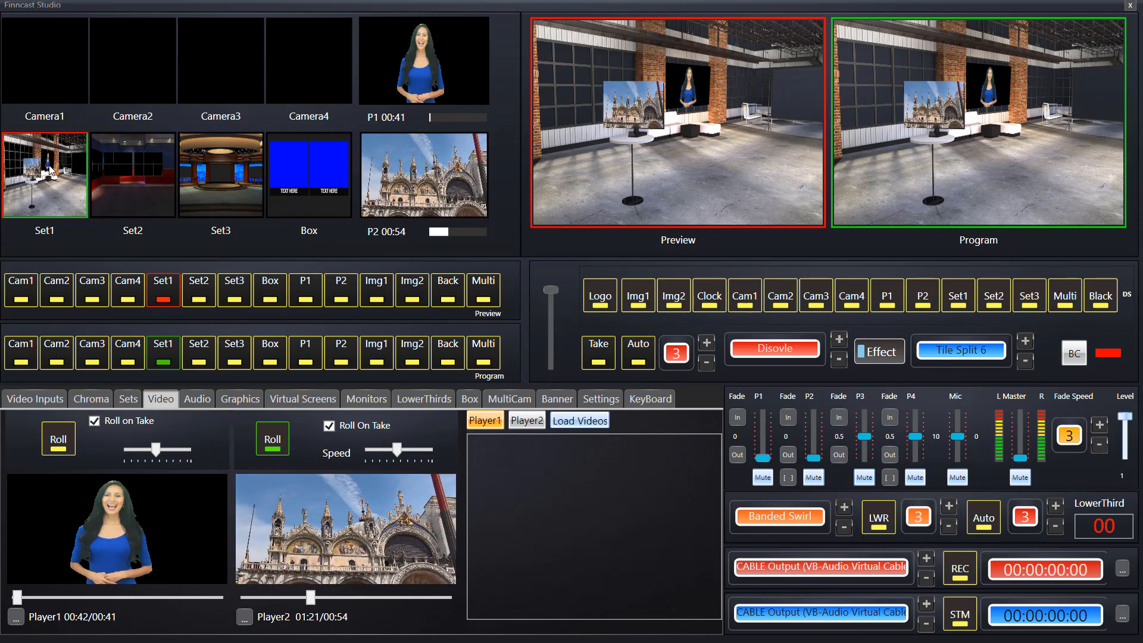
# - Switch virtual screen 1 to player P2 and finally to Img2
pyautogui.click(316, 402)
pyautogui.click(224, 427)
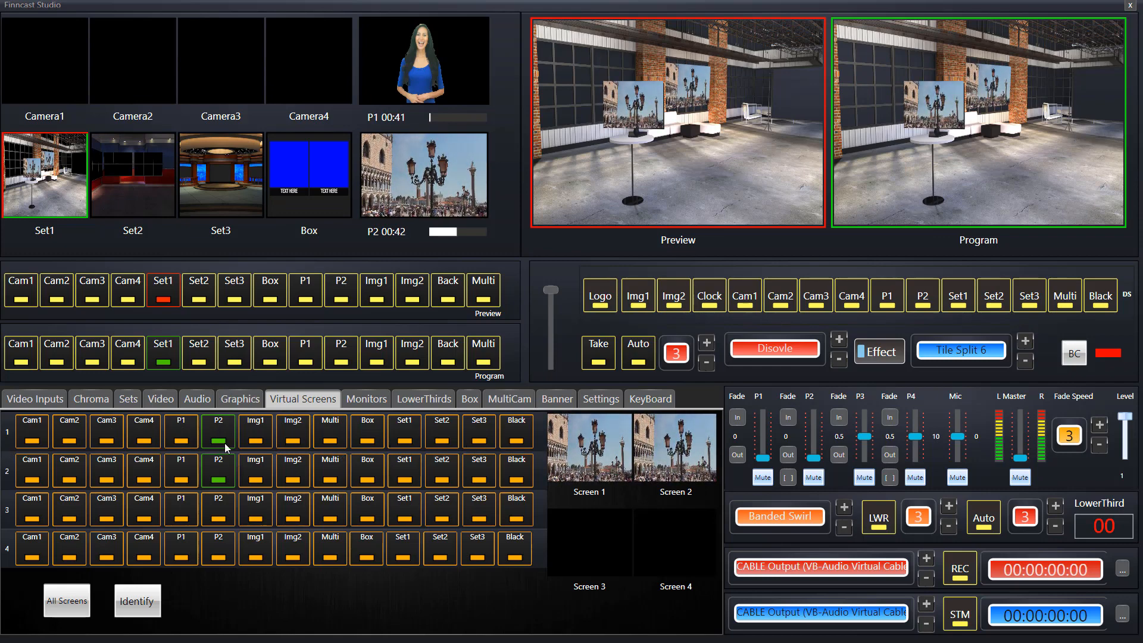
pyautogui.click(291, 439)
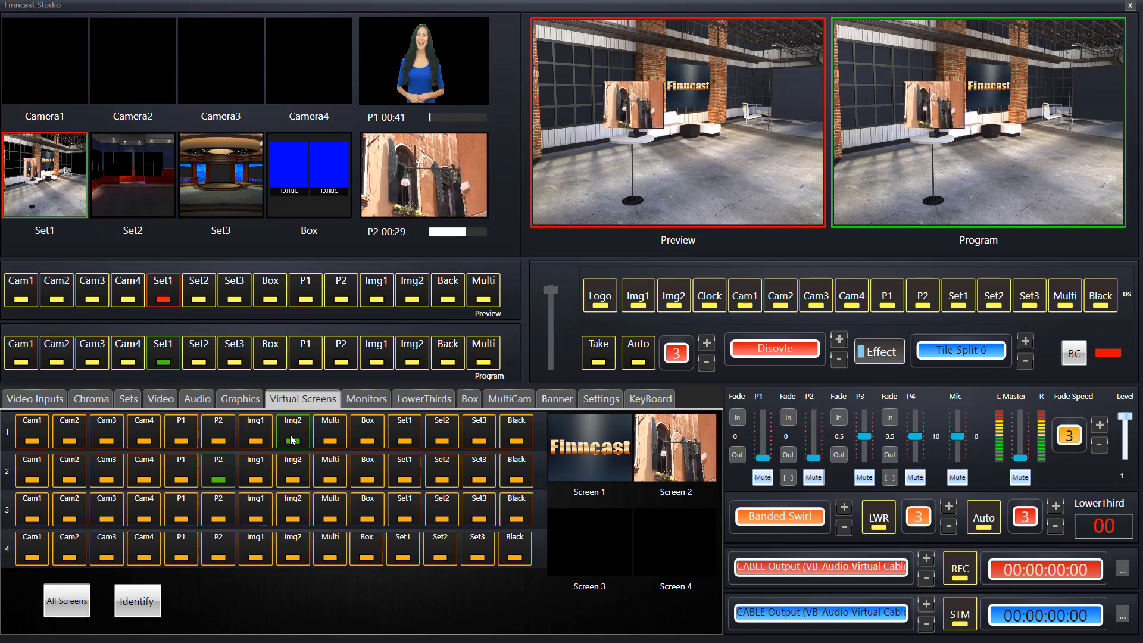
# - Open Set1 in the Studio Editor and move the Back Image layer to the end of the layer list, below Screen2
pyautogui.doubleClick(51, 171)
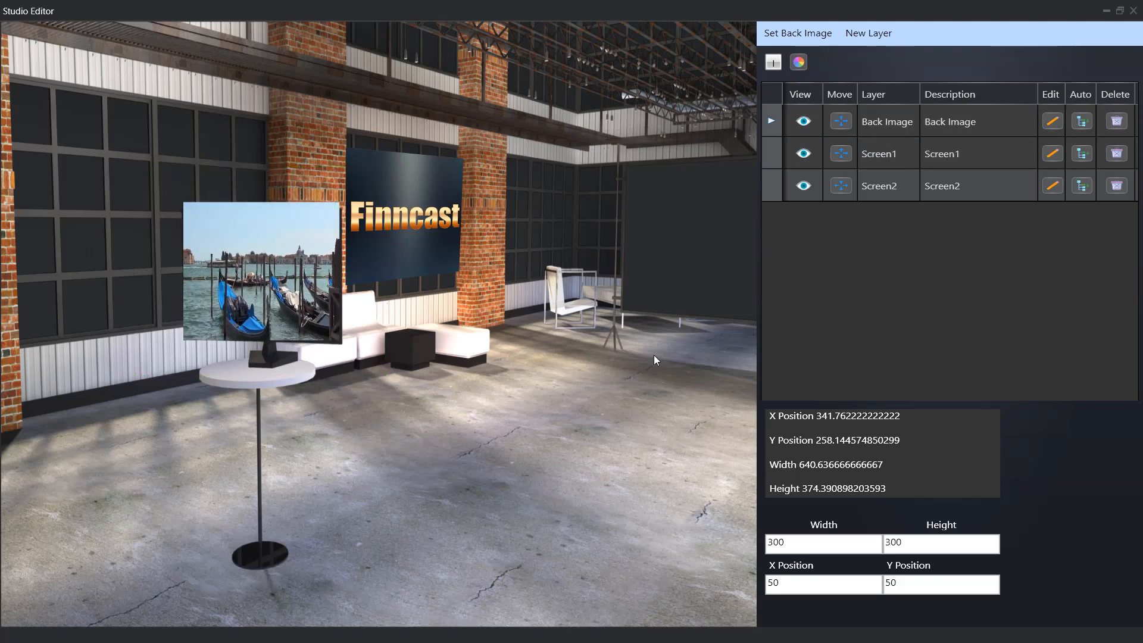
pyautogui.click(872, 121)
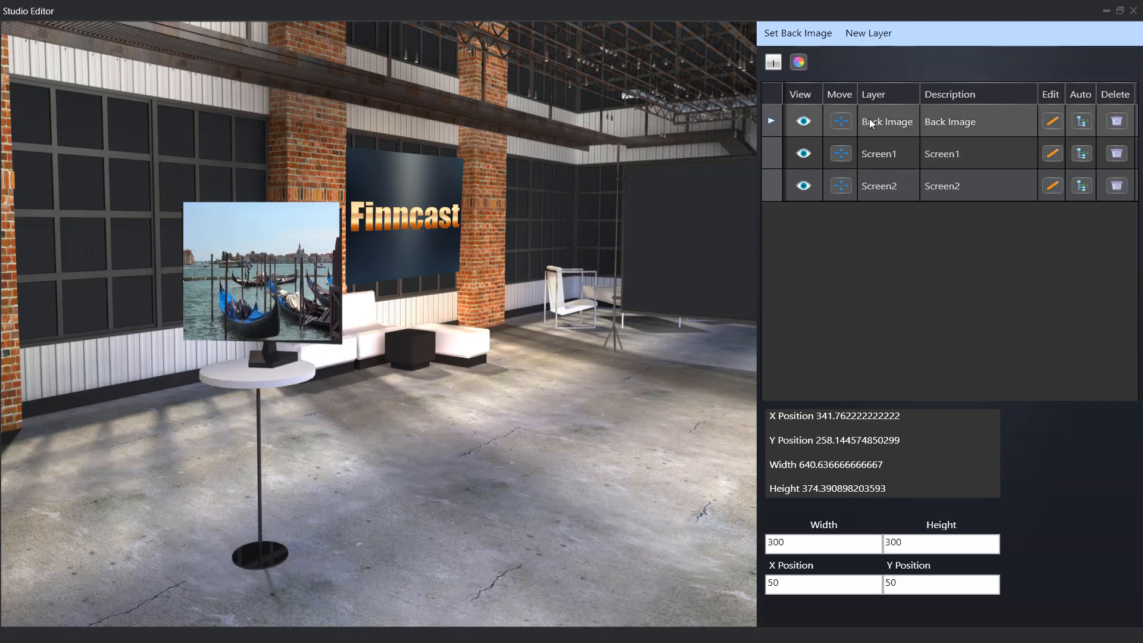
pyautogui.moveTo(893, 219); pyautogui.dragTo(894, 198)
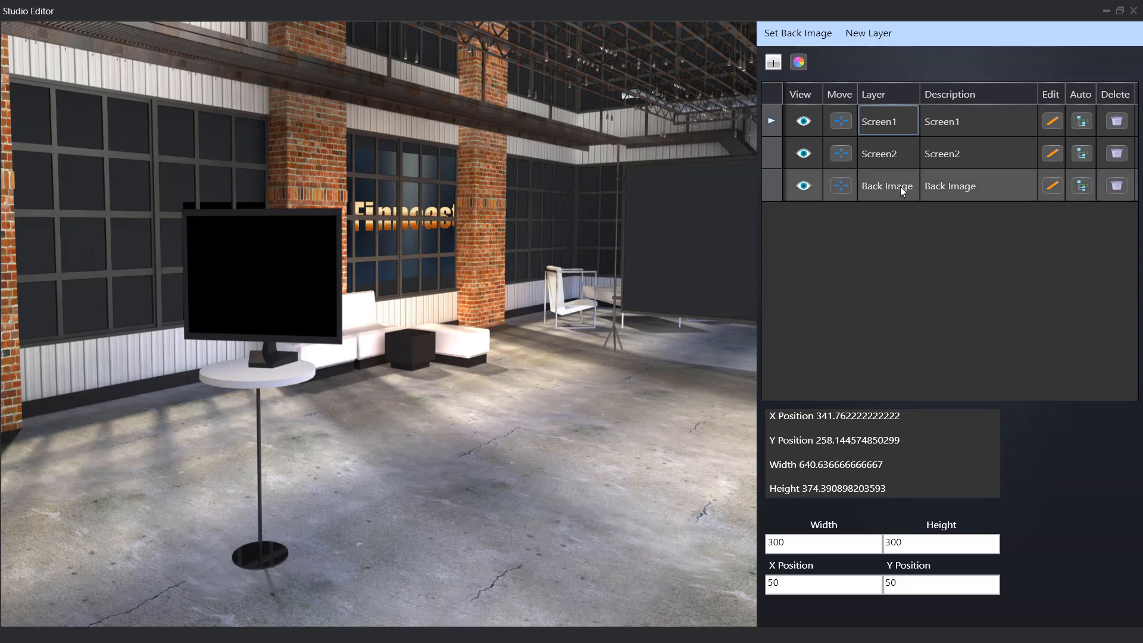
# - Reorder the layers so that Back Image is first, followed by Screen1 and Screen2
pyautogui.moveTo(900, 187); pyautogui.dragTo(901, 130)
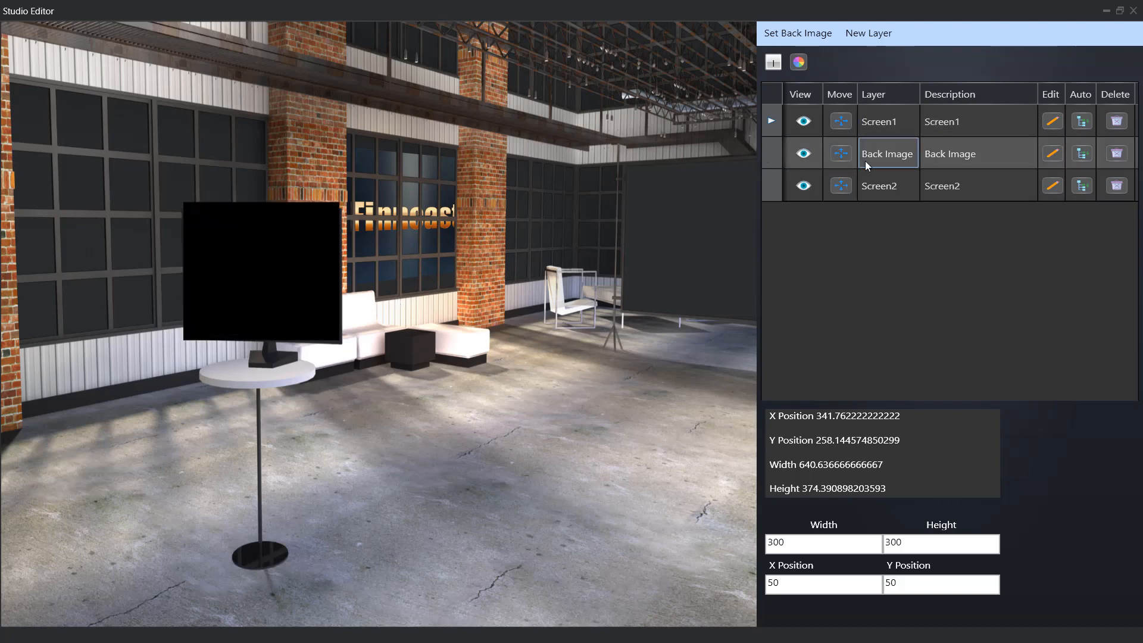
pyautogui.click(873, 122)
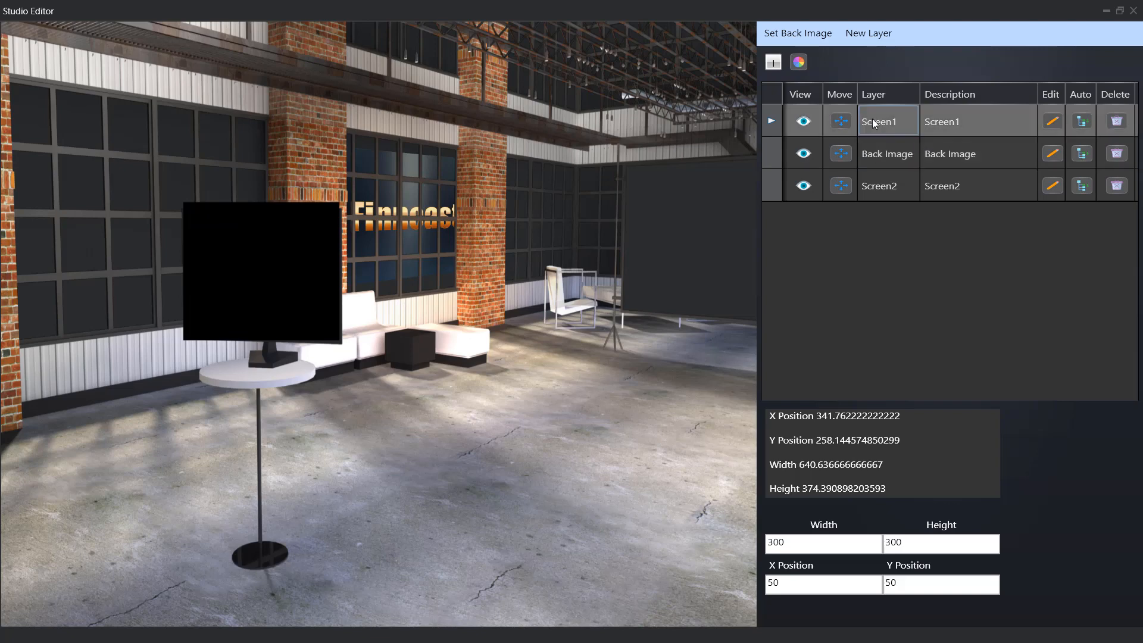
pyautogui.moveTo(872, 119); pyautogui.dragTo(876, 165)
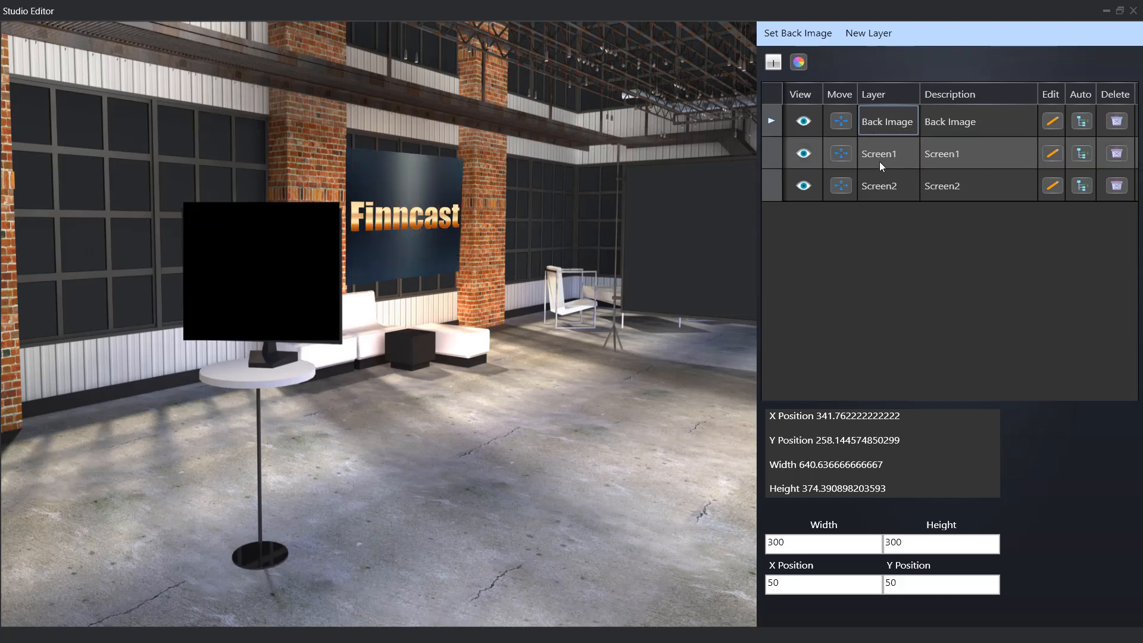
# - Move the Screen2 layer above Back Image in the layer list and close the Studio Editor
pyautogui.click(879, 187)
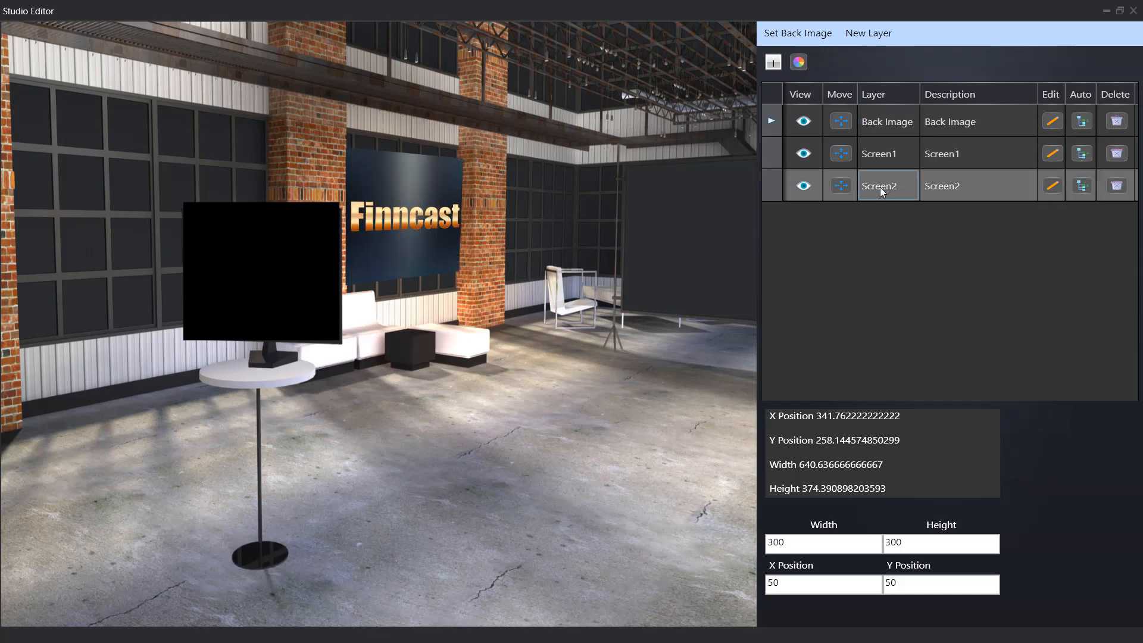
pyautogui.moveTo(879, 187); pyautogui.dragTo(883, 115)
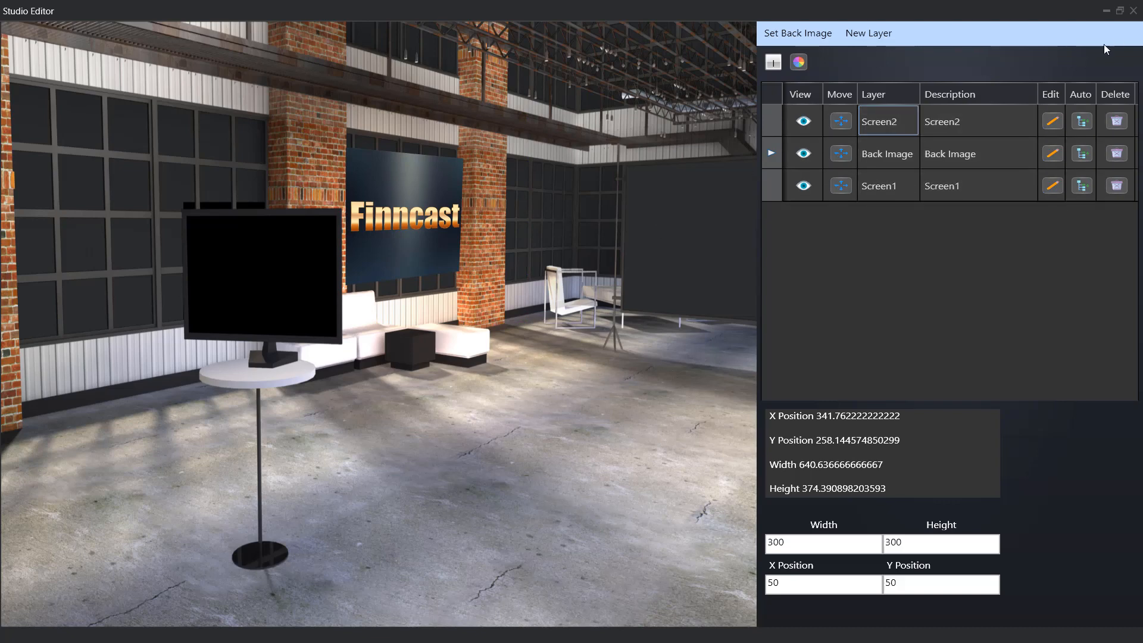
pyautogui.click(1132, 14)
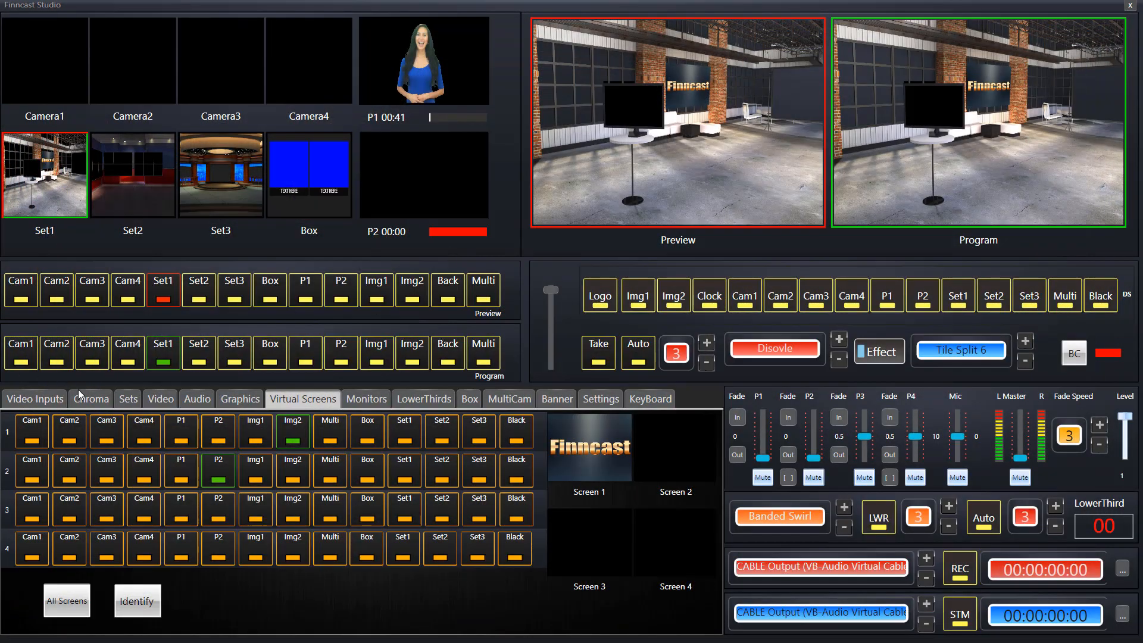
# - Rewind Player2's video to the beginning and start it rolling
pyautogui.click(125, 398)
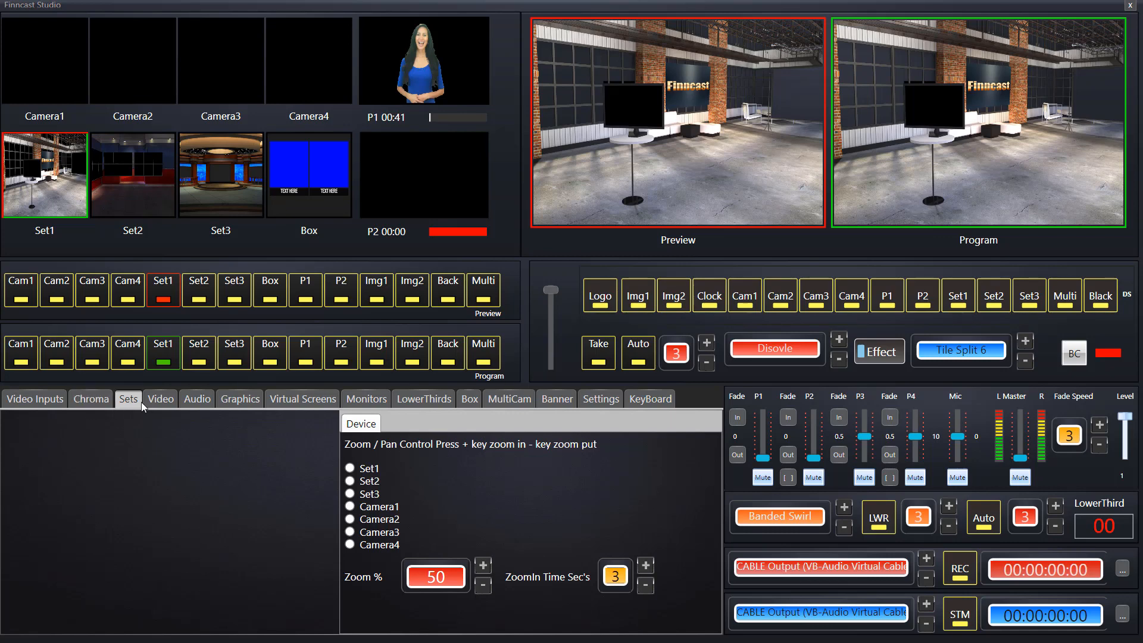
pyautogui.click(156, 400)
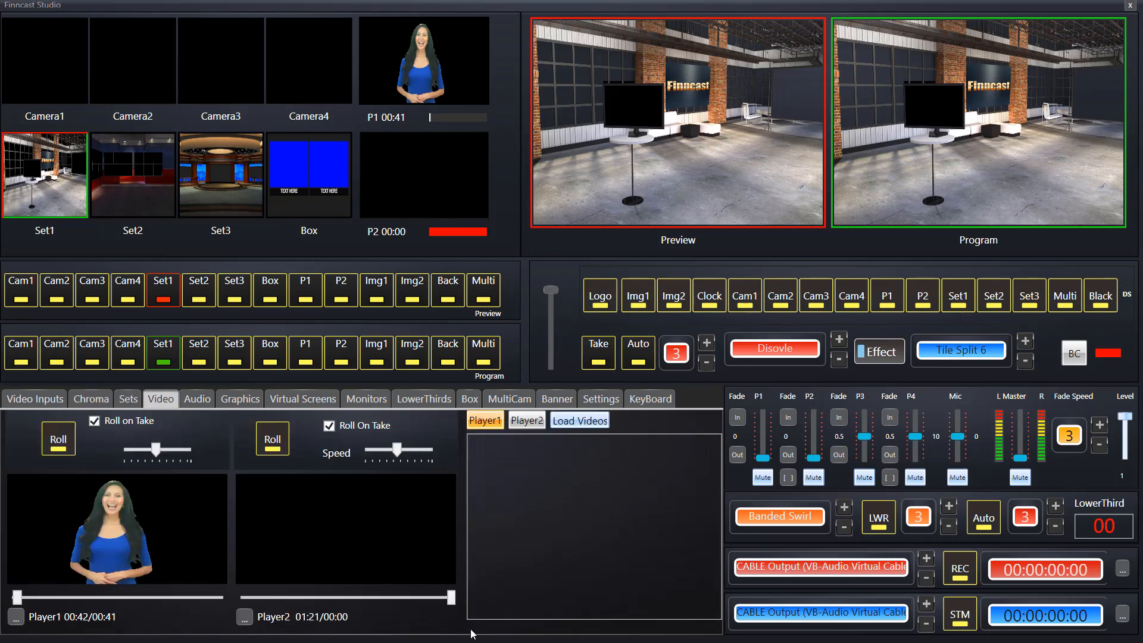
pyautogui.moveTo(451, 603); pyautogui.dragTo(236, 609)
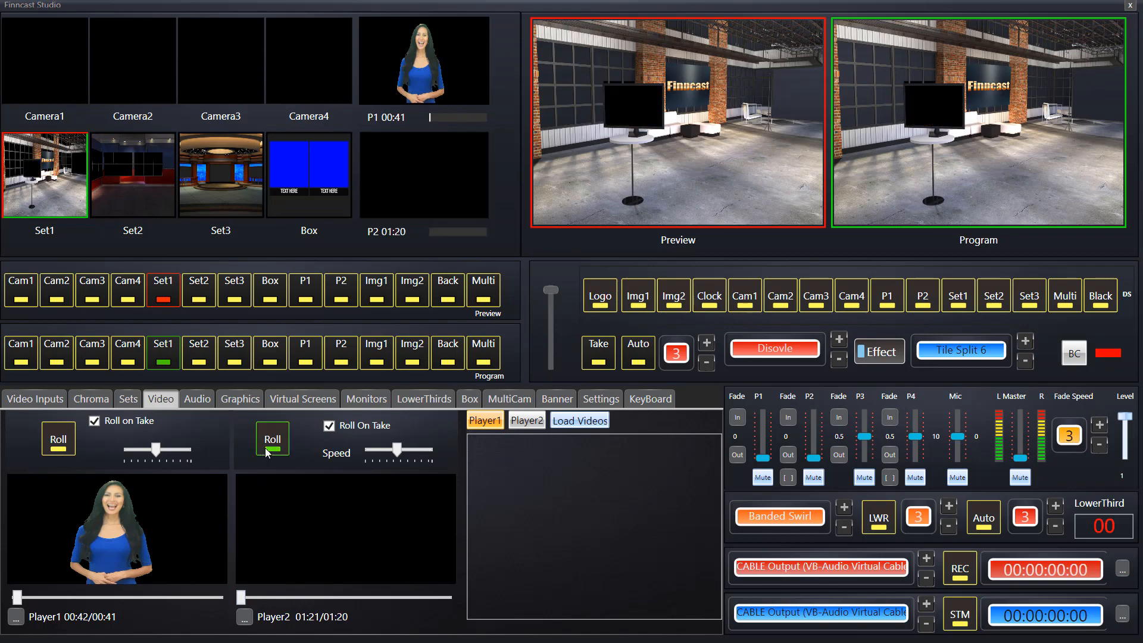
# - Select Set1 as the device for zoom and pan control and set its zoom to 60%
pyautogui.click(128, 400)
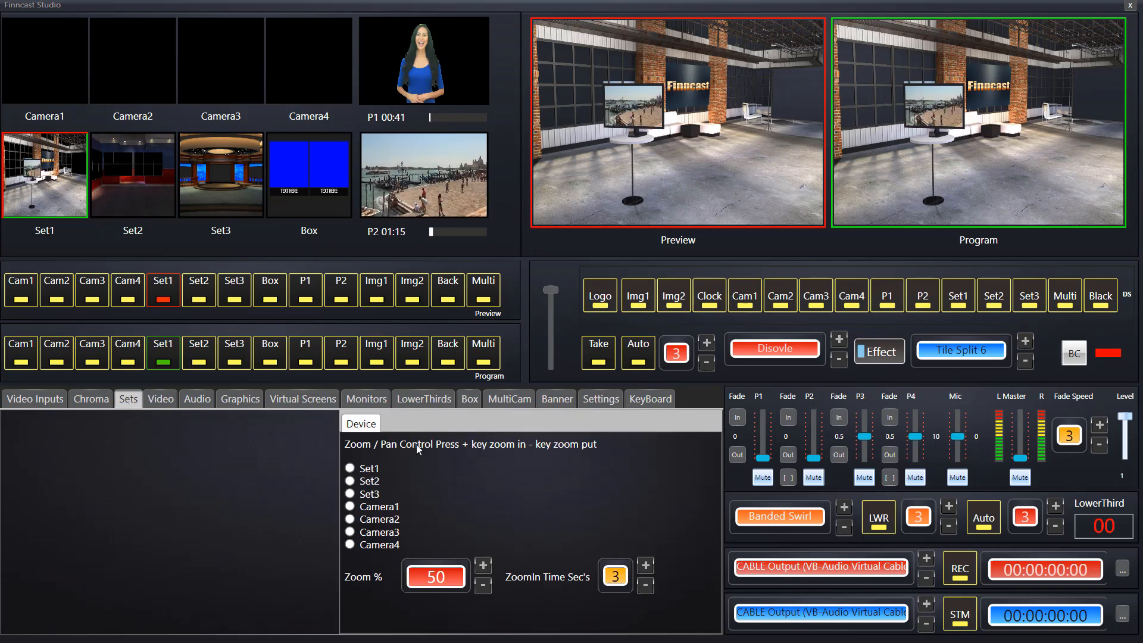
pyautogui.click(350, 468)
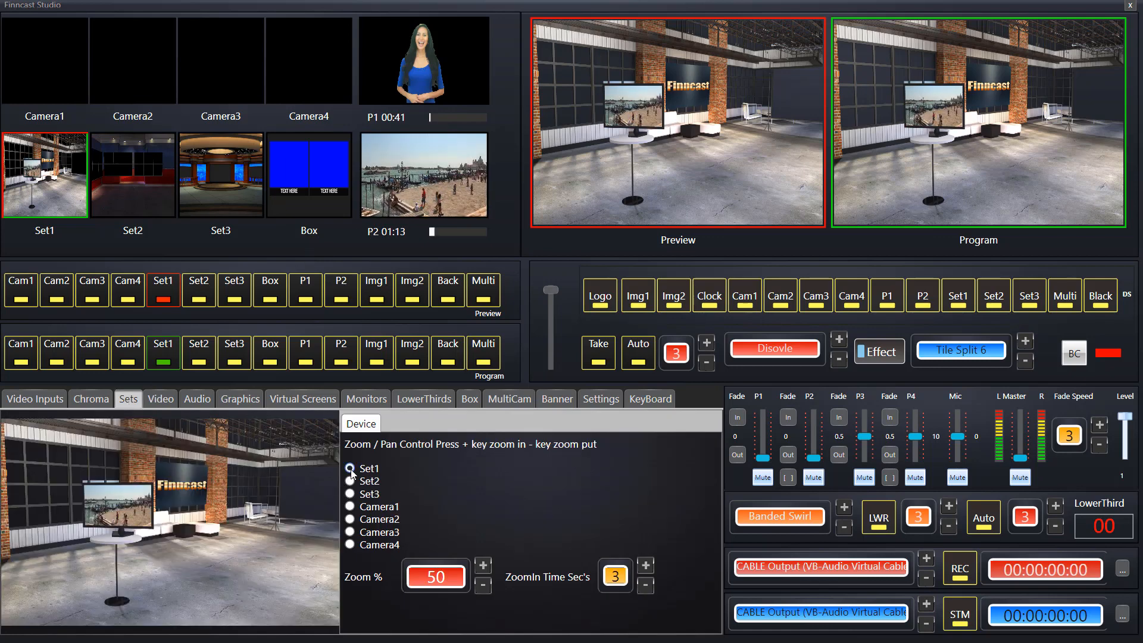
pyautogui.click(485, 564)
pyautogui.click(486, 564)
pyautogui.click(485, 564)
pyautogui.click(485, 564)
pyautogui.click(485, 564)
pyautogui.click(486, 564)
pyautogui.click(486, 564)
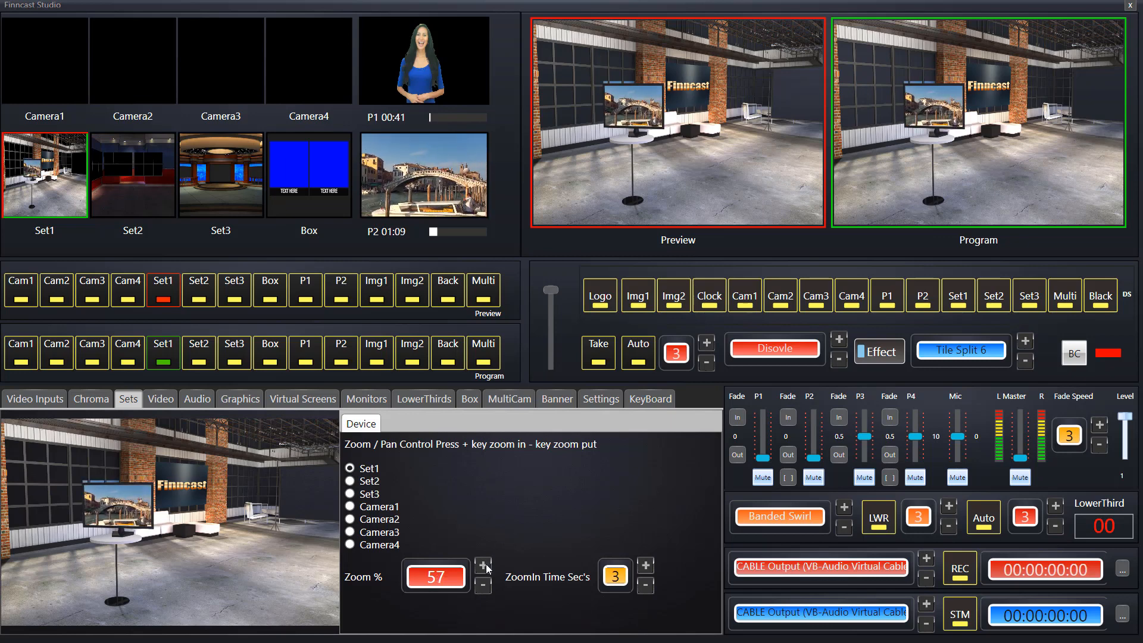
pyautogui.click(485, 564)
pyautogui.click(485, 564)
pyautogui.click(486, 564)
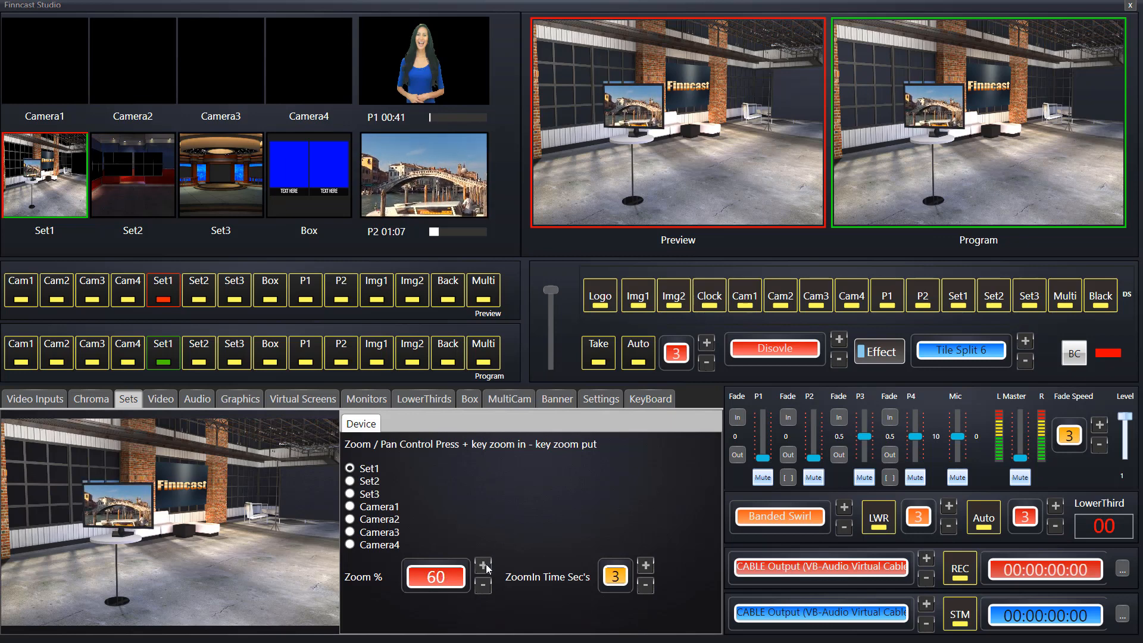
# - Set the zoom-in time for Set1 to 10 seconds
pyautogui.click(647, 565)
pyautogui.click(646, 565)
pyautogui.click(646, 565)
pyautogui.click(646, 565)
pyautogui.click(646, 565)
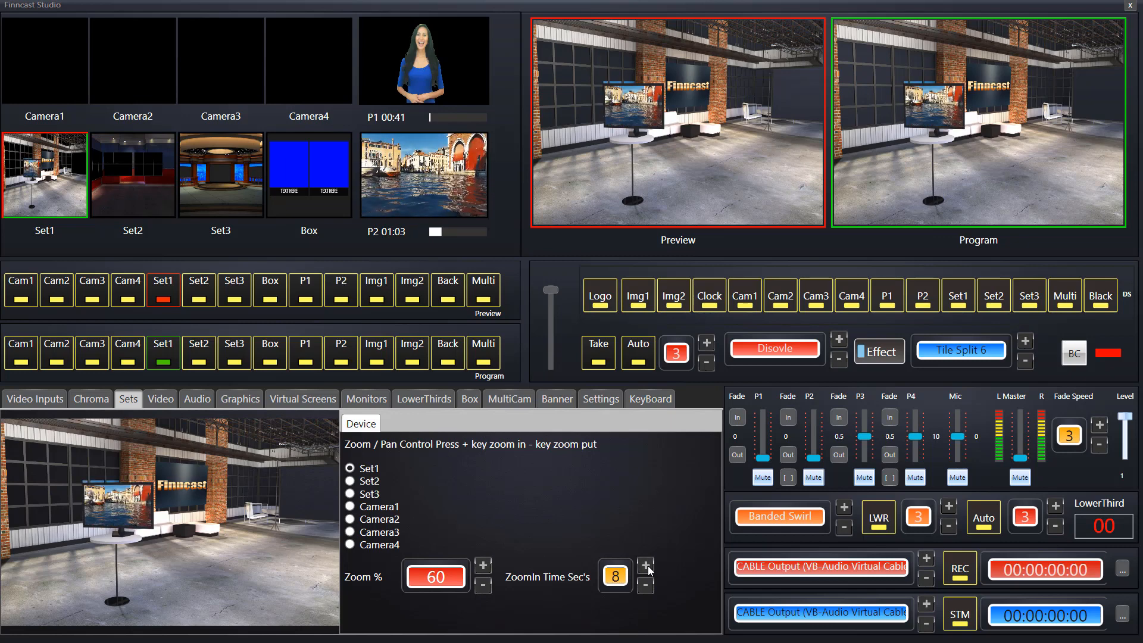
pyautogui.click(646, 564)
pyautogui.click(646, 564)
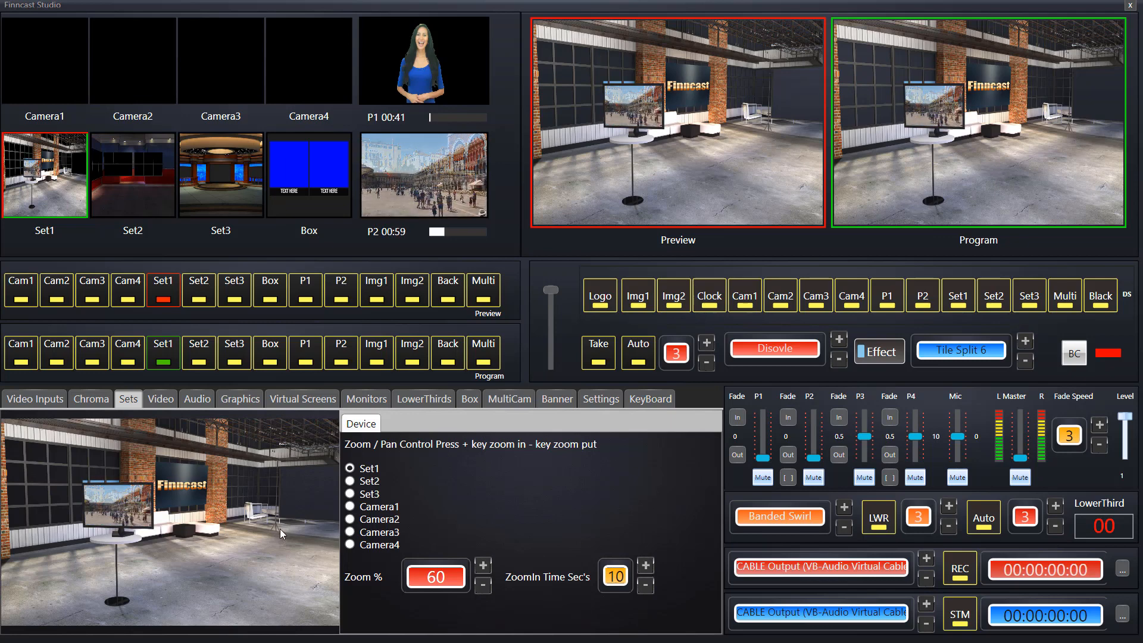
# - Zoom Set1 in on the table monitor until its video fills the picture
pyautogui.click(305, 486)
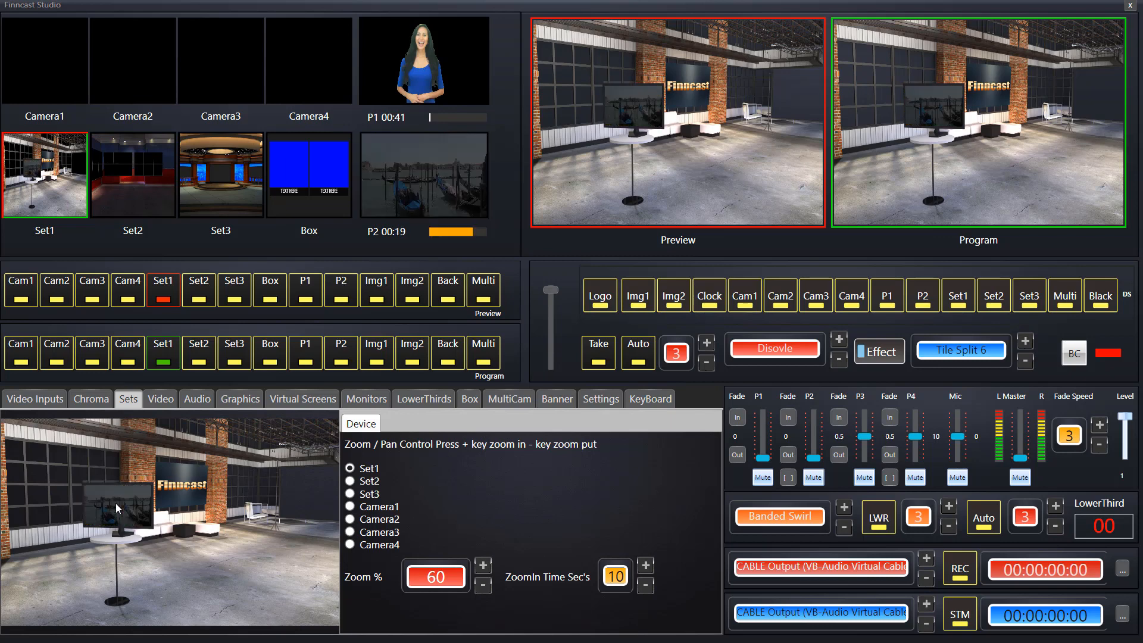
pyautogui.press('+')
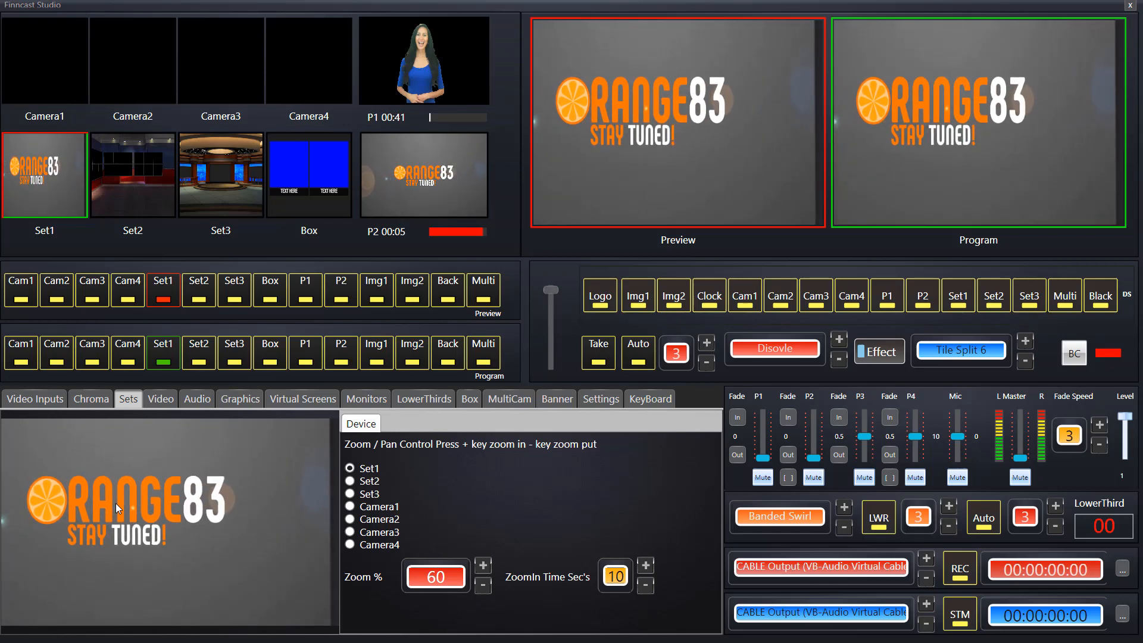
# - Scrub through Player2's video, rewind it to the beginning and start it rolling
pyautogui.click(170, 399)
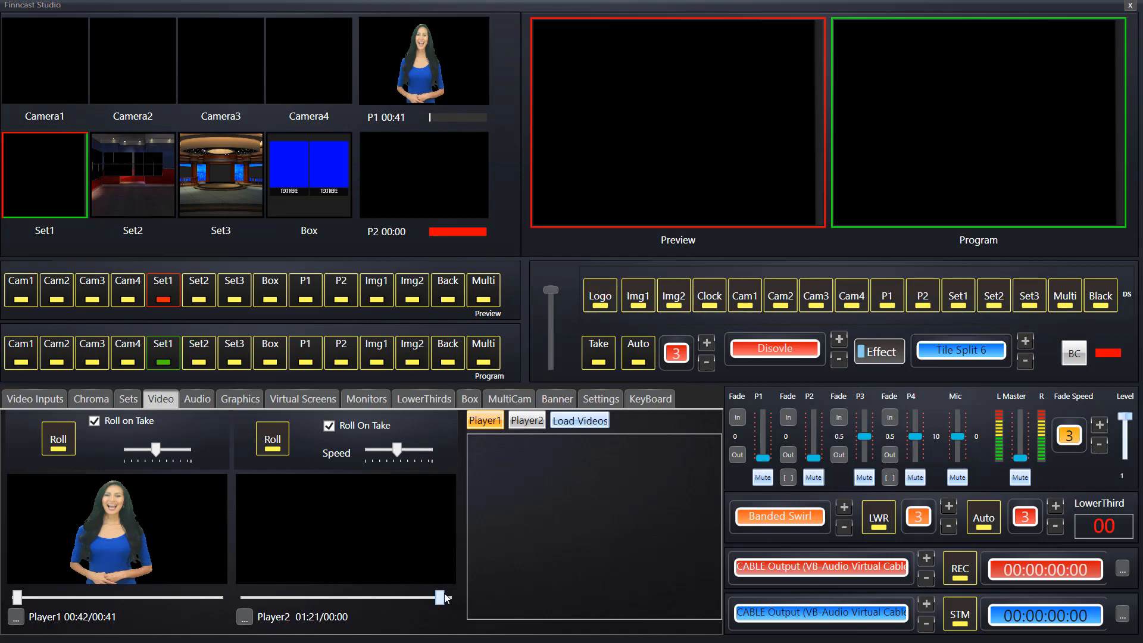
pyautogui.moveTo(441, 597); pyautogui.dragTo(404, 601)
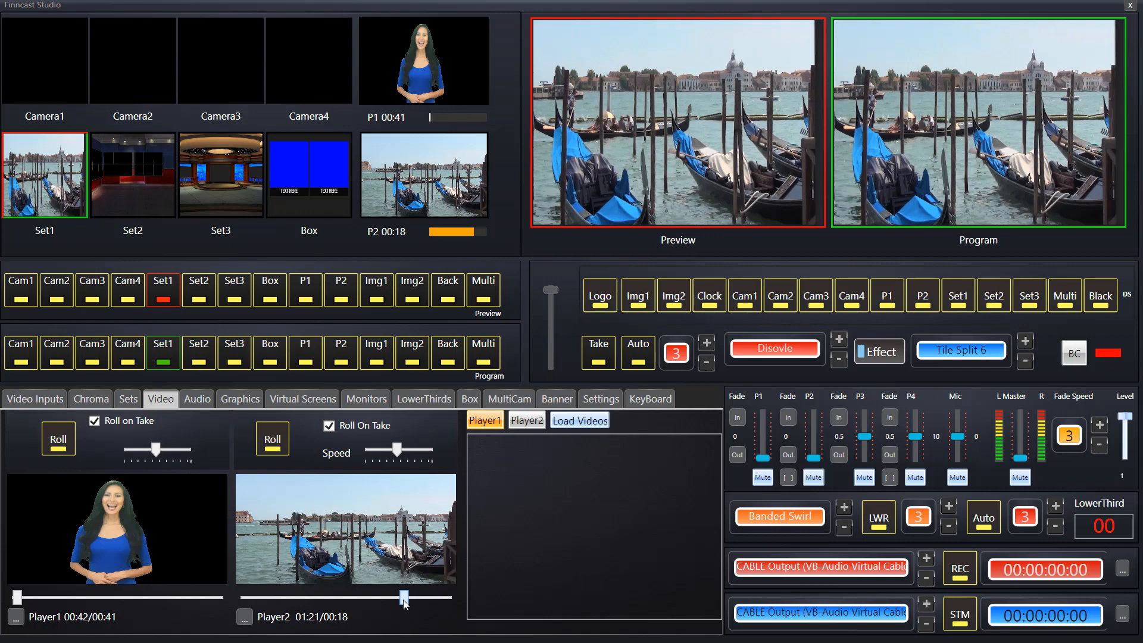
pyautogui.moveTo(413, 600); pyautogui.dragTo(430, 602)
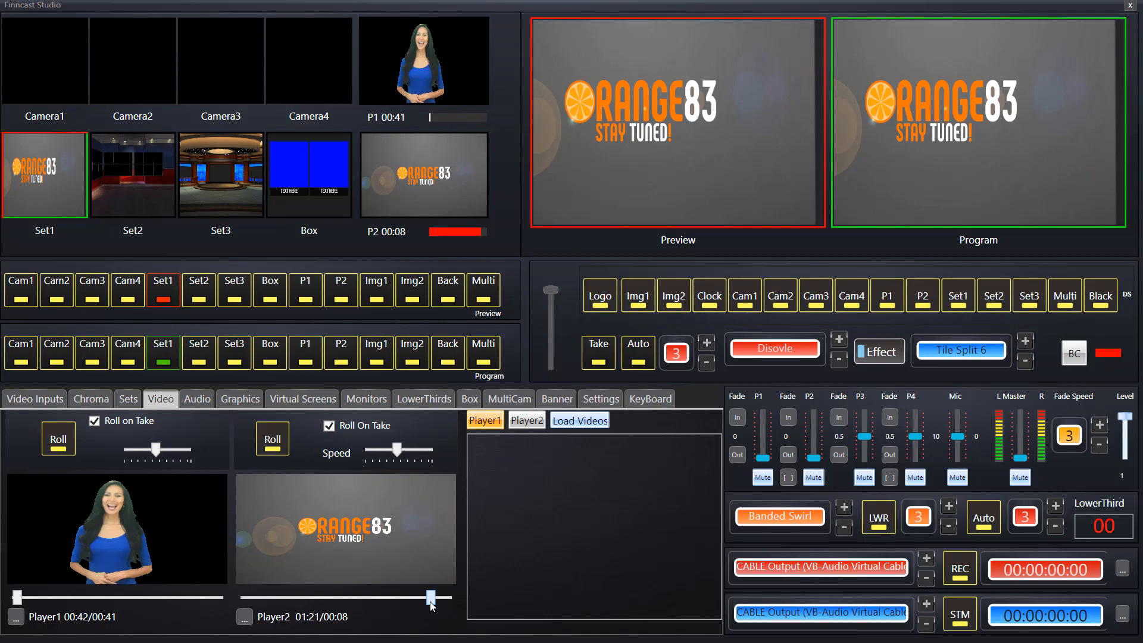
pyautogui.click(237, 598)
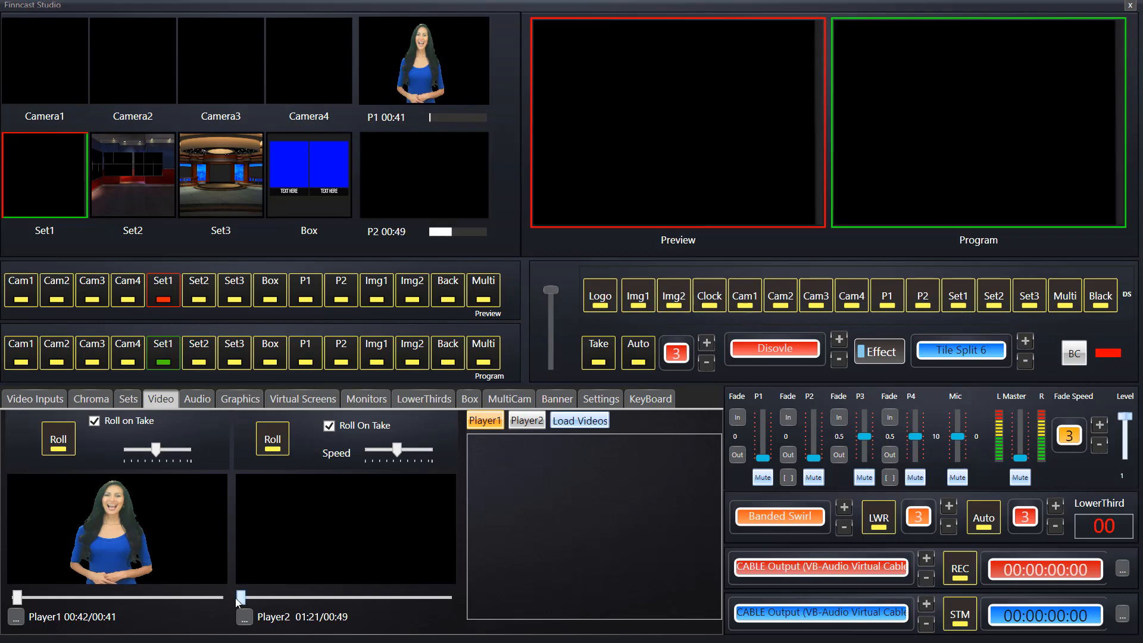
pyautogui.click(274, 440)
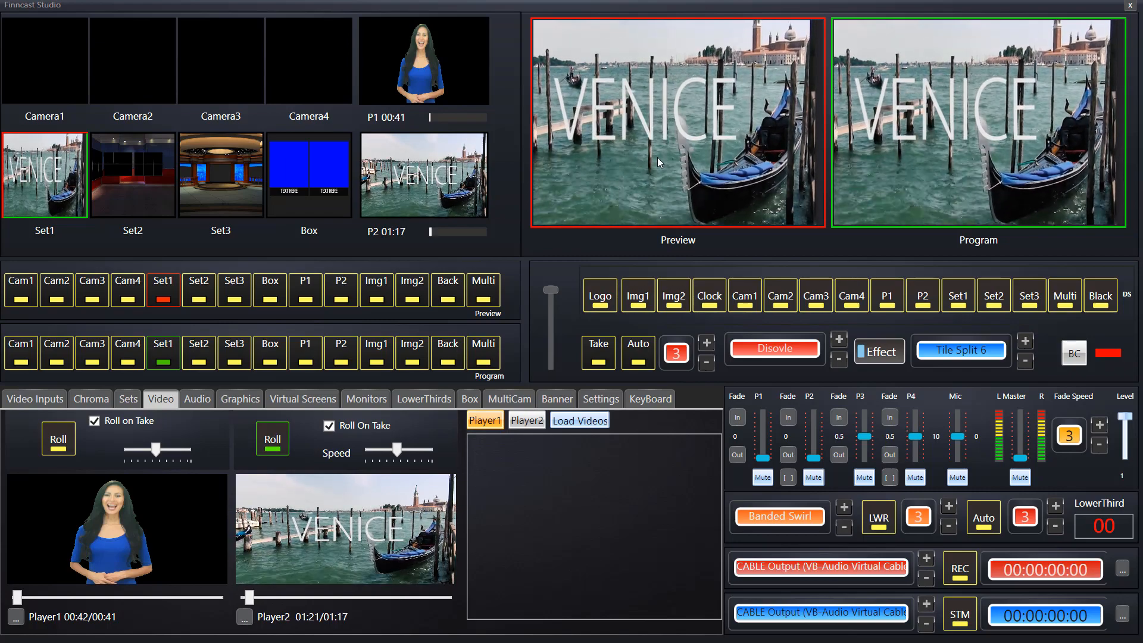
# - Zoom Set1 back out to show the whole studio and put Set2 on preview
pyautogui.click(126, 401)
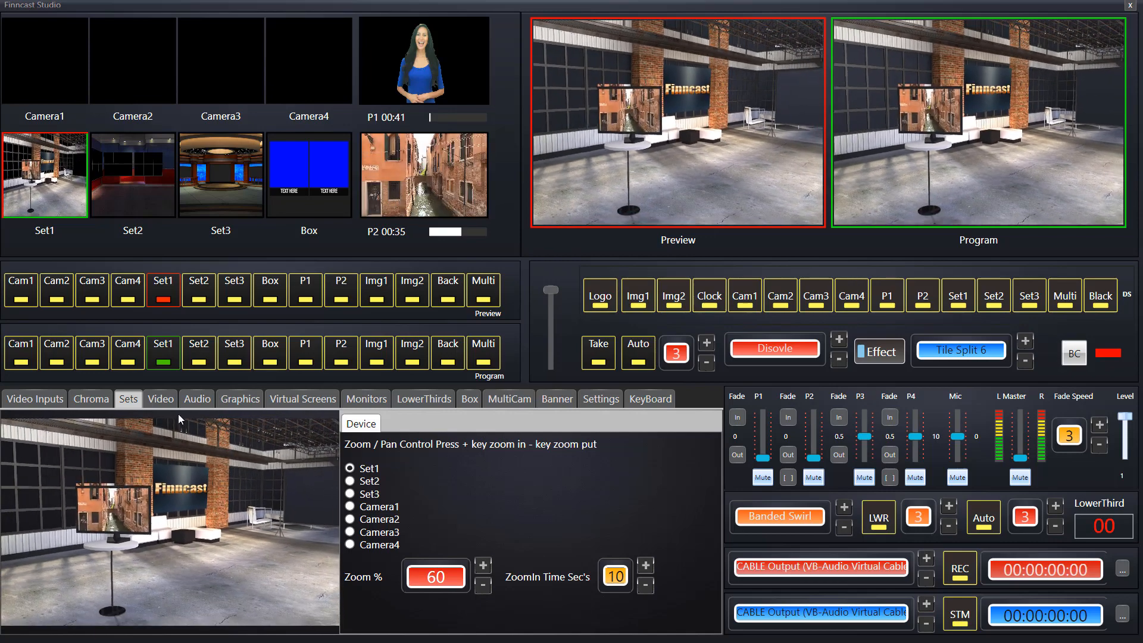
pyautogui.click(169, 400)
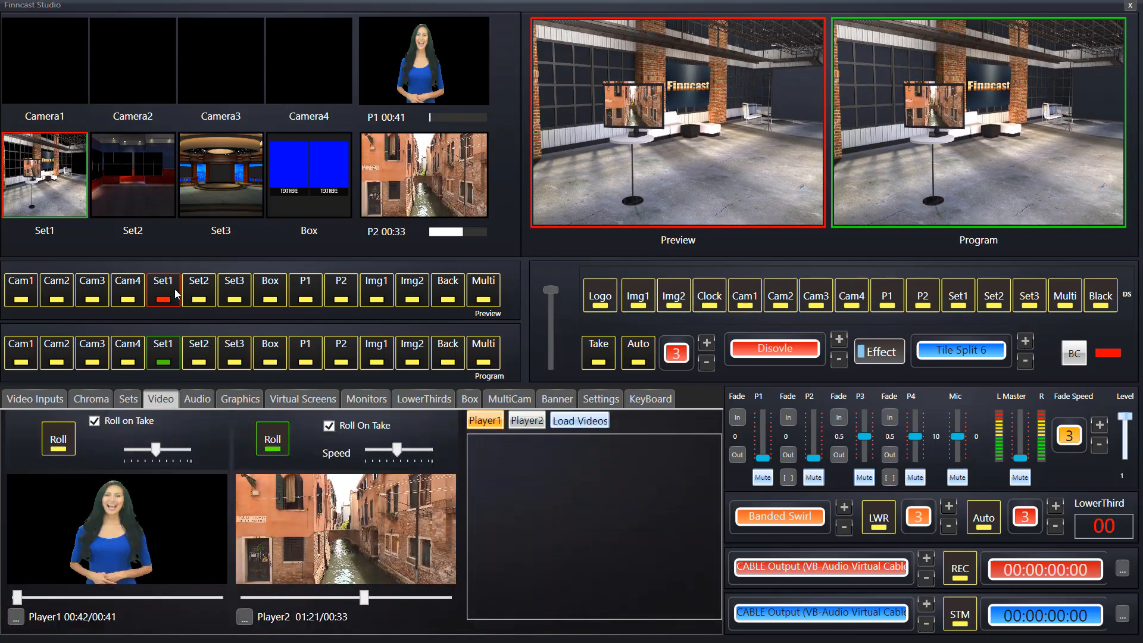
pyautogui.click(196, 297)
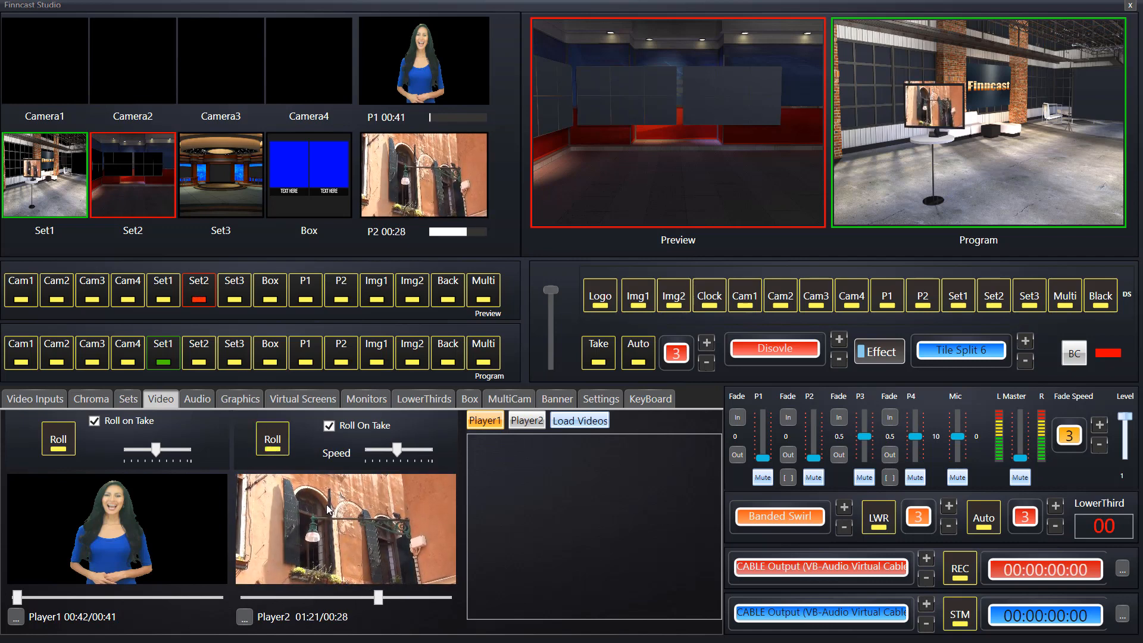
# - Rewind Player2's stopped video and cue it at the VENICE title near its beginning
pyautogui.moveTo(386, 598); pyautogui.dragTo(331, 590)
pyautogui.moveTo(284, 613); pyautogui.dragTo(232, 609)
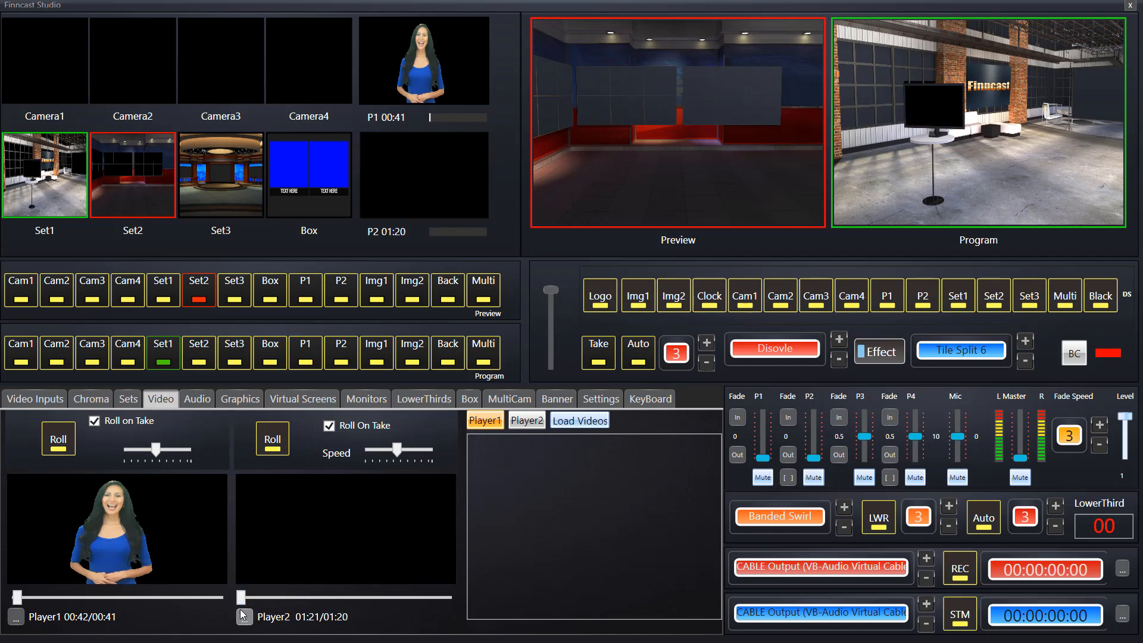
pyautogui.moveTo(242, 598); pyautogui.dragTo(248, 598)
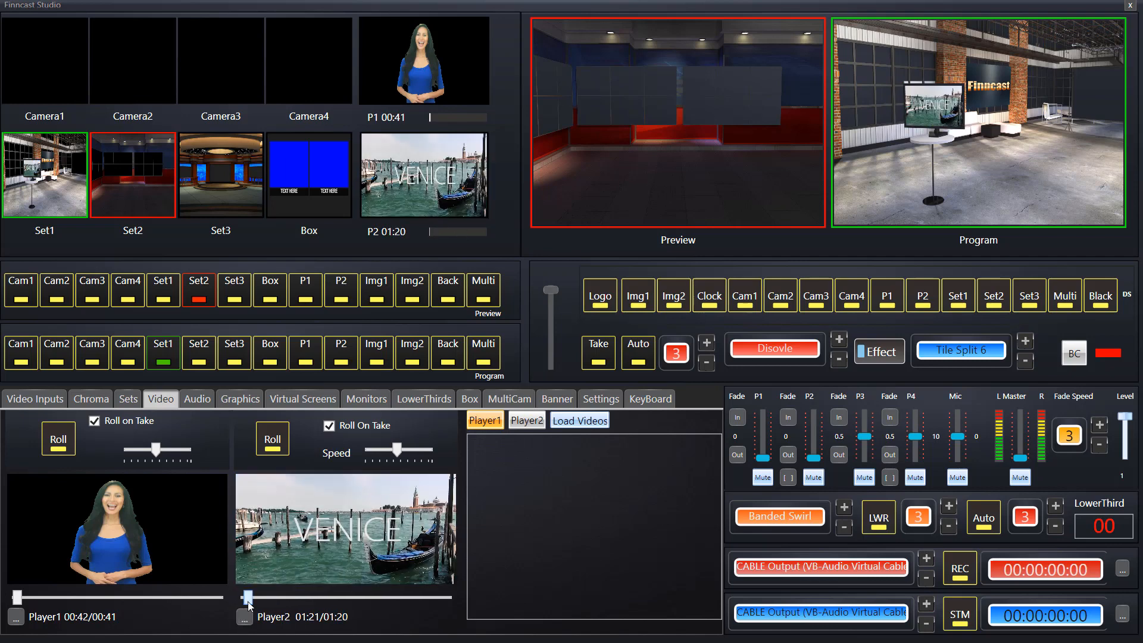
# - Try the logo overlay on program, and turn on the Image1 and clock overlays
pyautogui.click(201, 403)
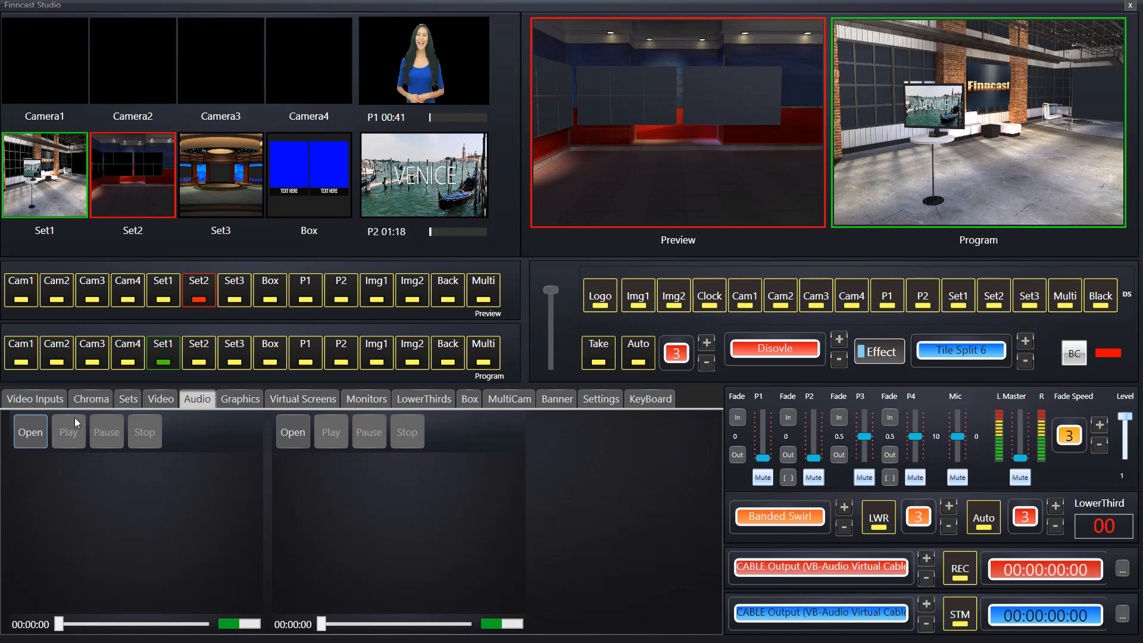
pyautogui.click(237, 402)
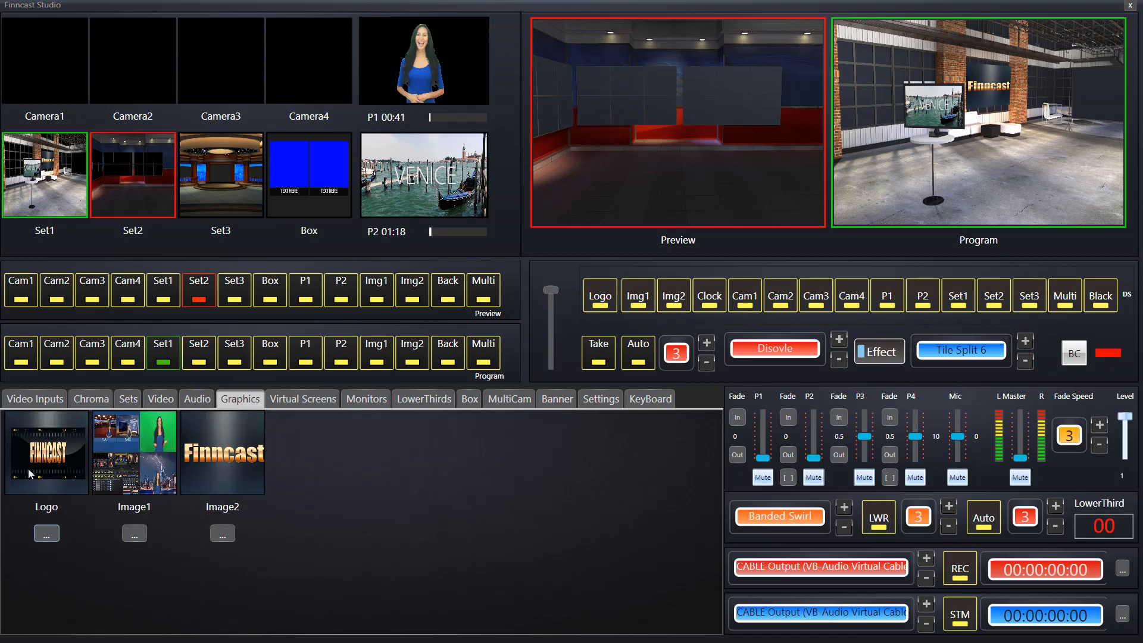
pyautogui.click(607, 306)
pyautogui.click(607, 307)
pyautogui.click(639, 306)
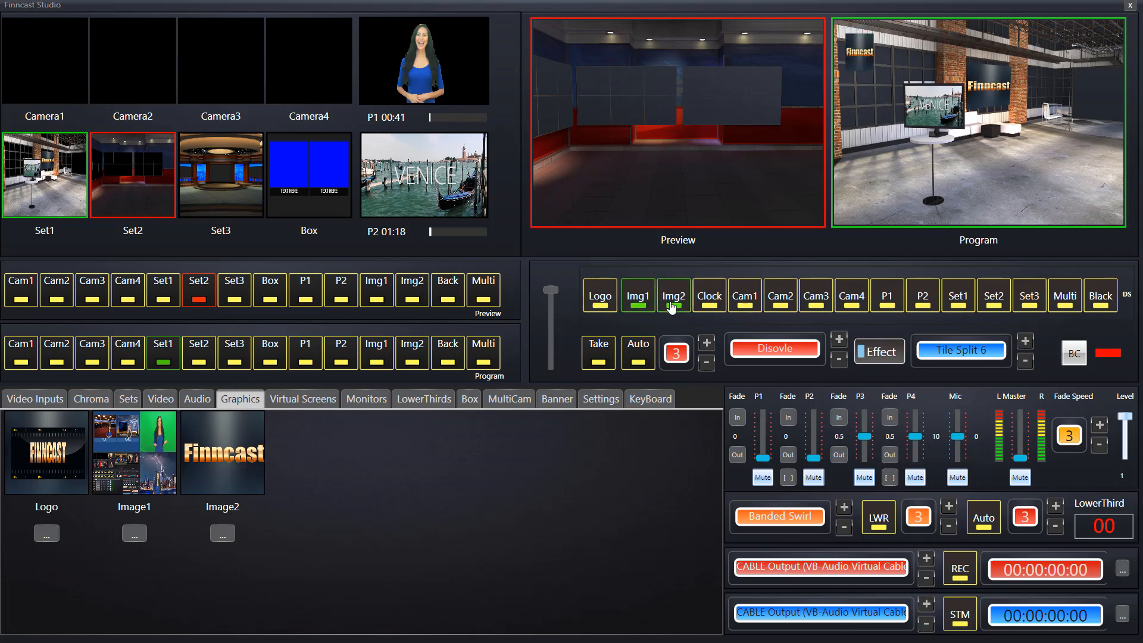
pyautogui.click(712, 307)
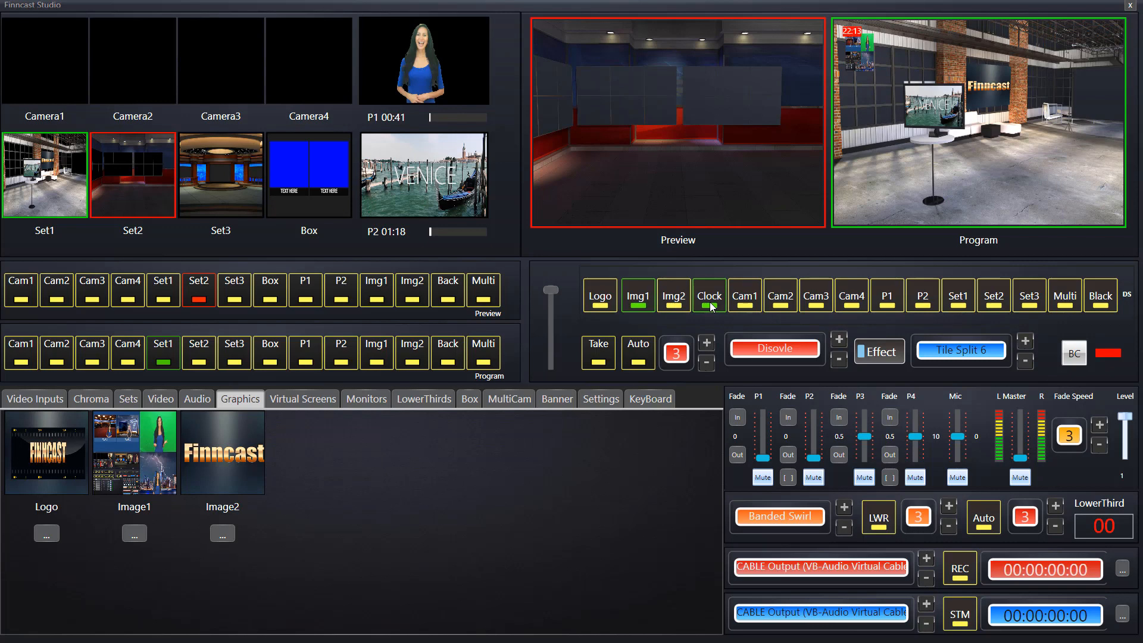
# - Try Player1 and Player2 as overlays on the program output, removing each one again
pyautogui.click(887, 309)
pyautogui.click(887, 309)
pyautogui.click(924, 308)
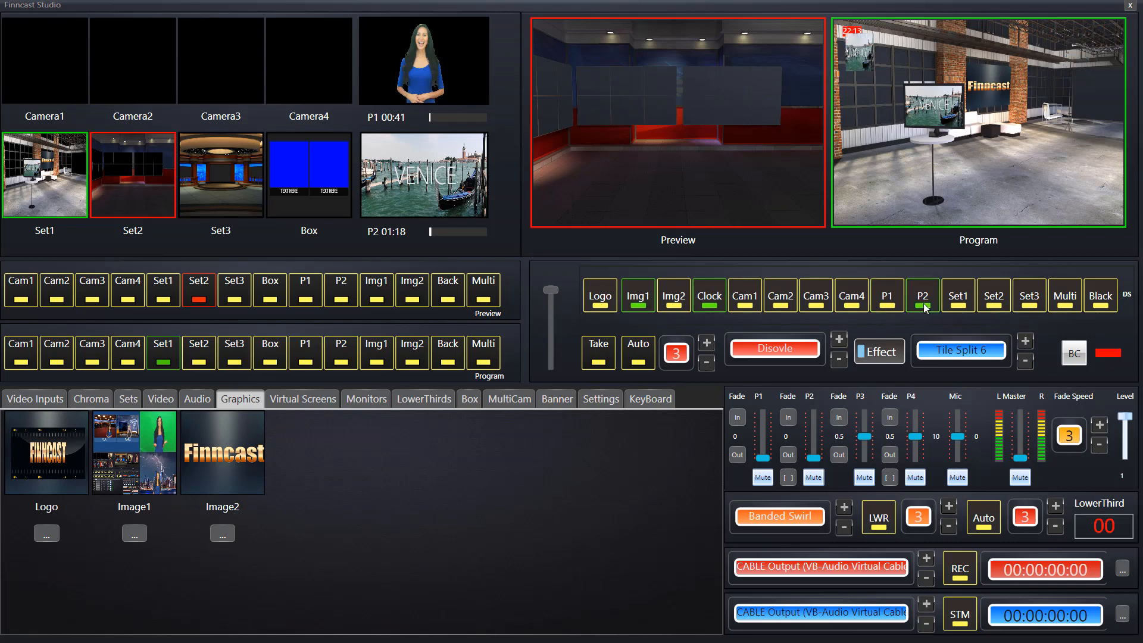
pyautogui.click(924, 307)
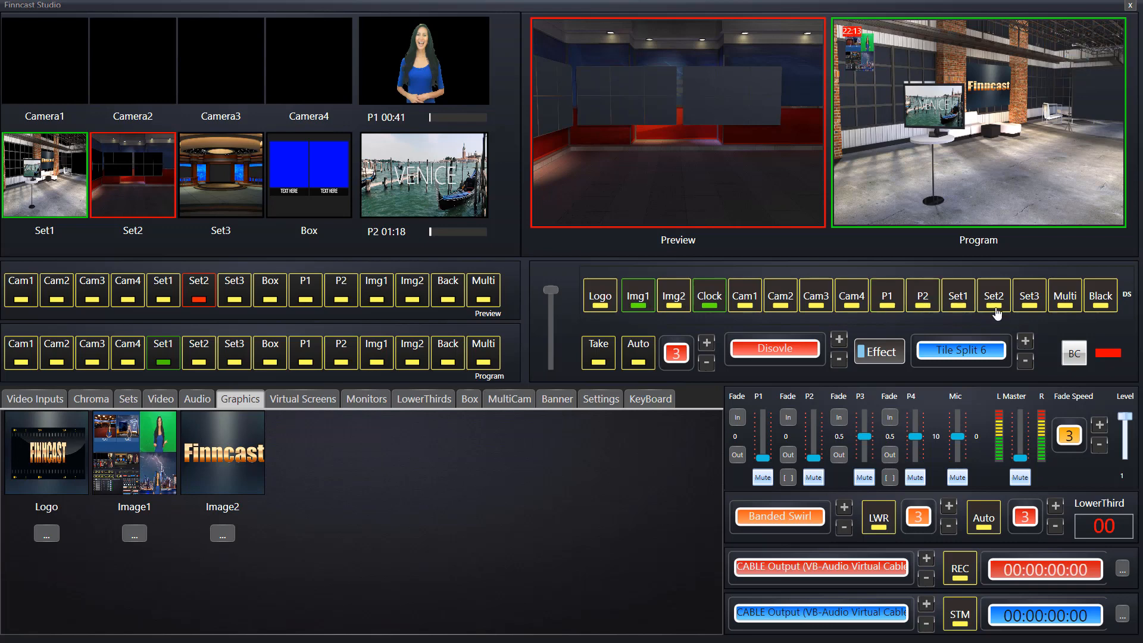
# - Black out the program output and switch its source through Box and Player1 to Player2
pyautogui.click(1095, 302)
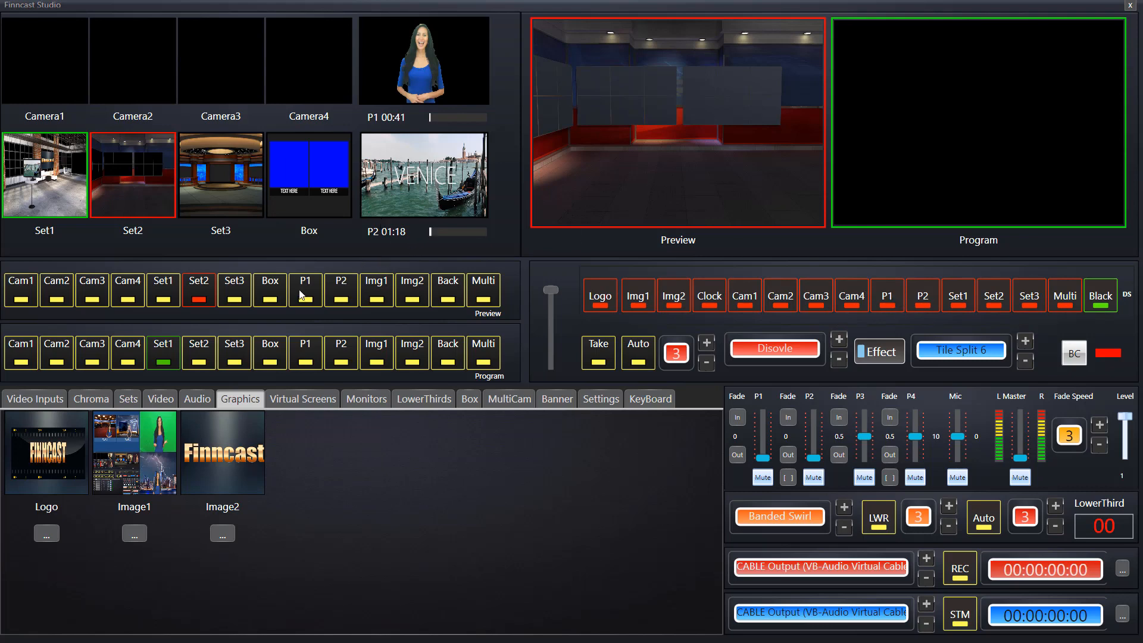
pyautogui.click(272, 362)
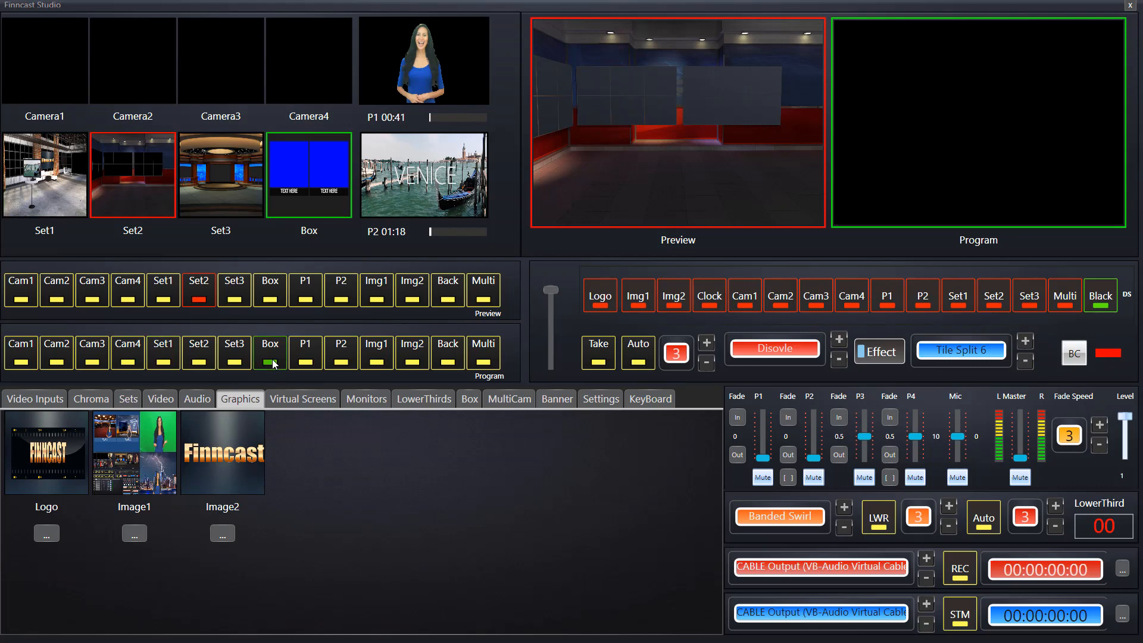
pyautogui.click(307, 357)
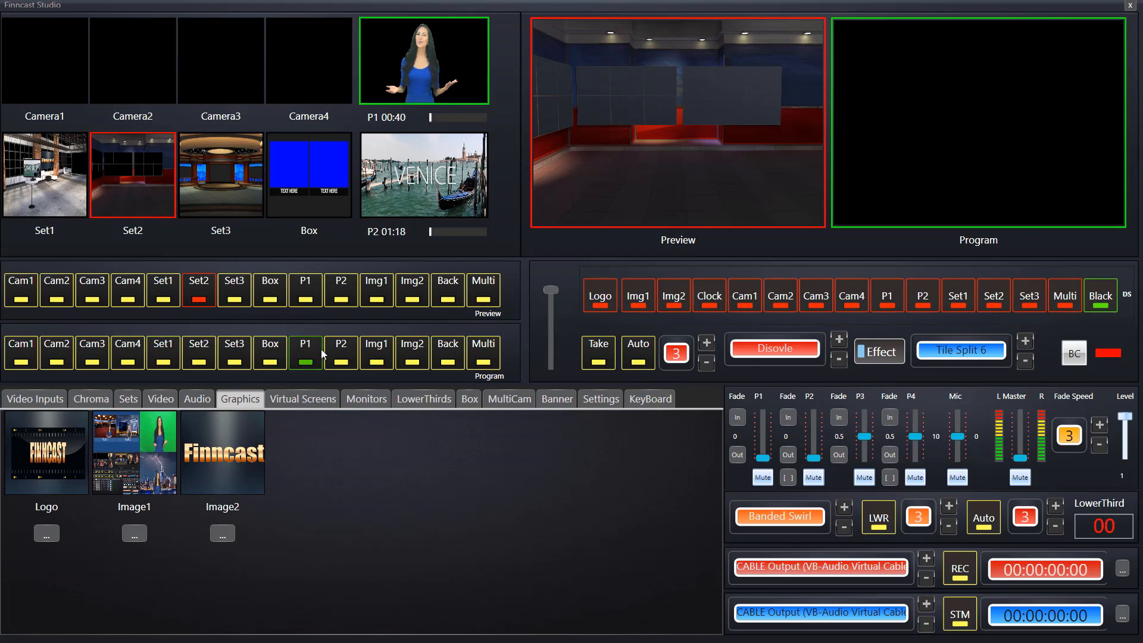
pyautogui.click(333, 351)
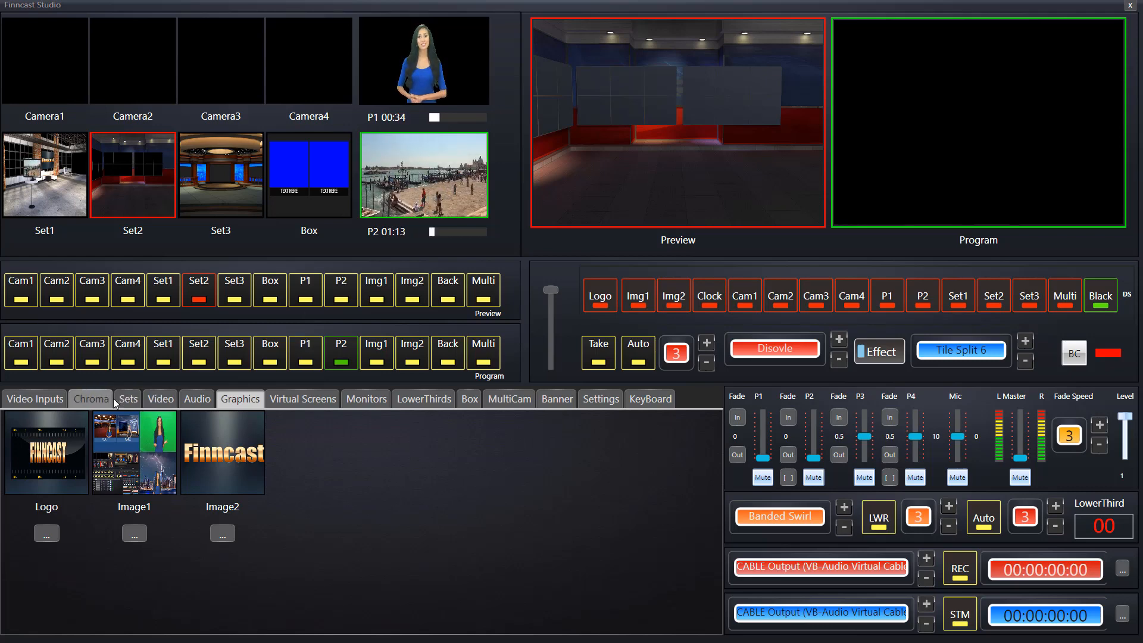
# - Stop both video players and rewind Player1's video to the beginning
pyautogui.click(159, 399)
pyautogui.click(56, 446)
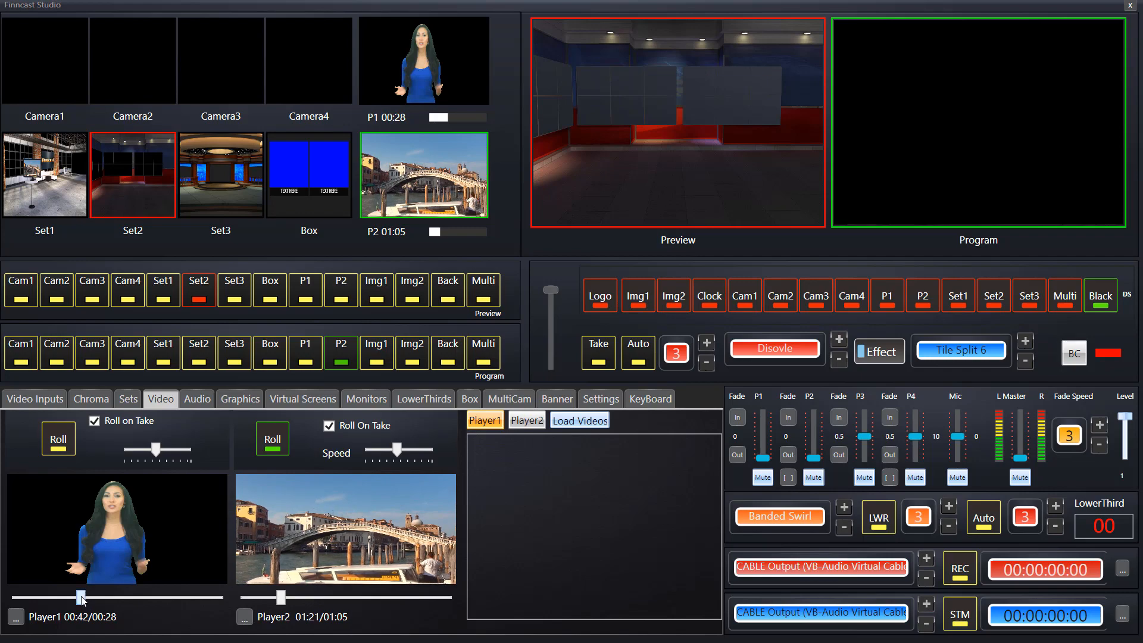
pyautogui.moveTo(81, 597); pyautogui.dragTo(7, 607)
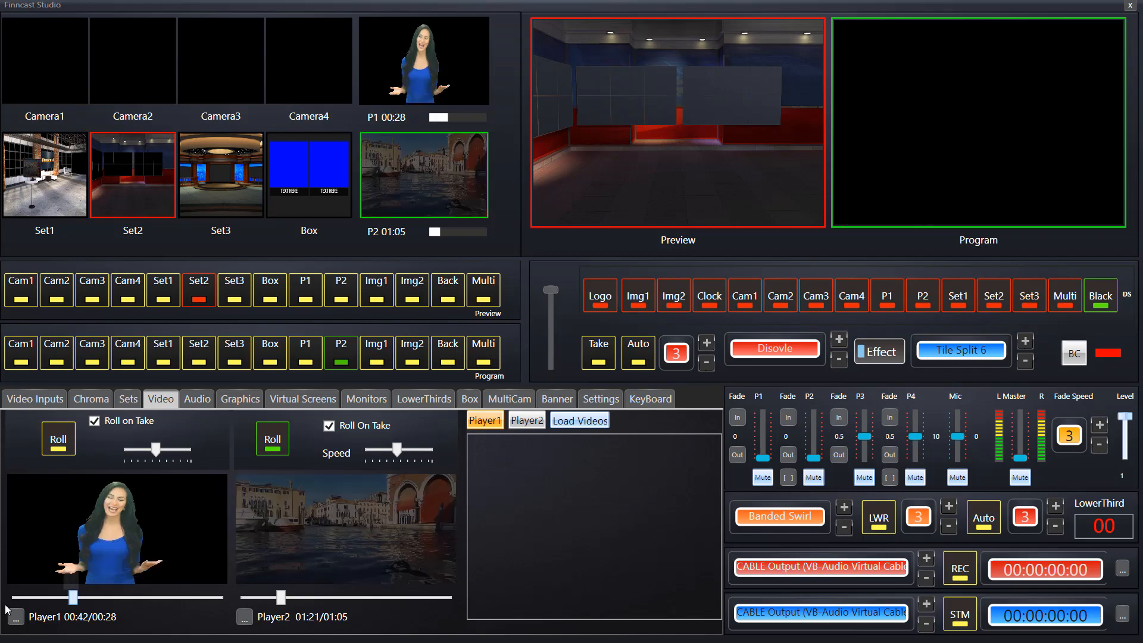
pyautogui.click(272, 440)
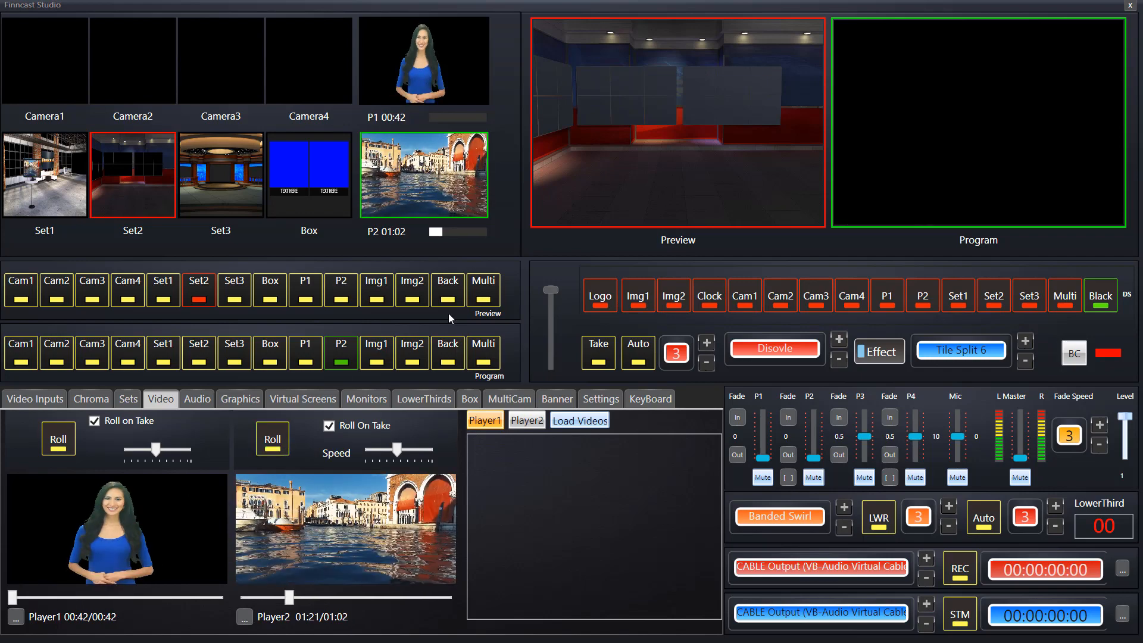
# - Lift the program blackout and switch the program source through Set2 and Set3 to Box
pyautogui.click(1109, 307)
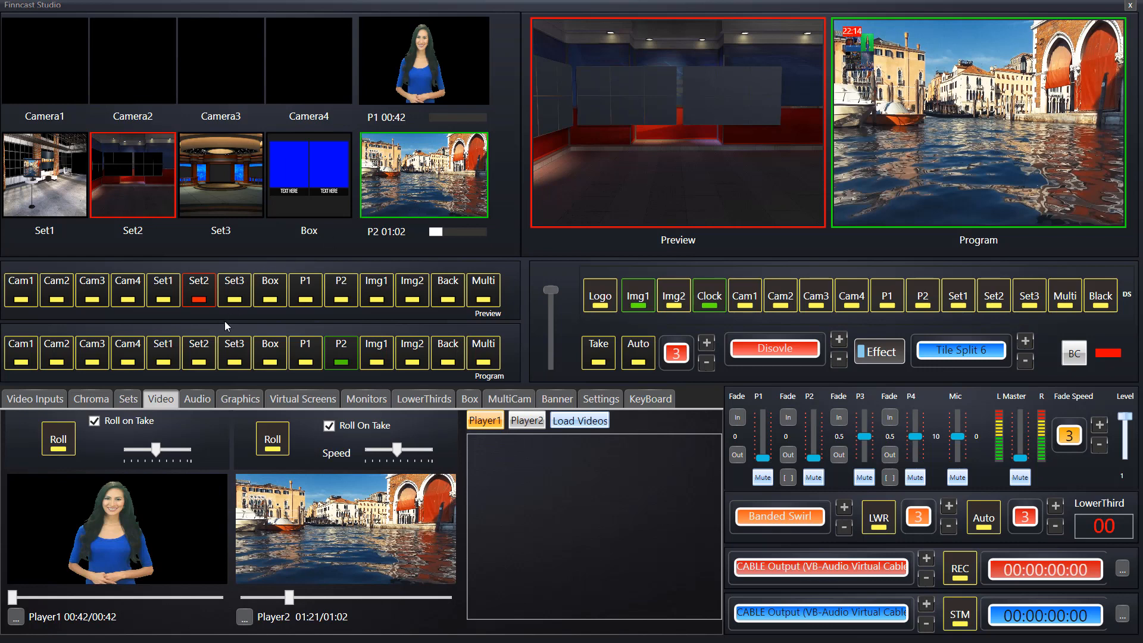
pyautogui.click(206, 355)
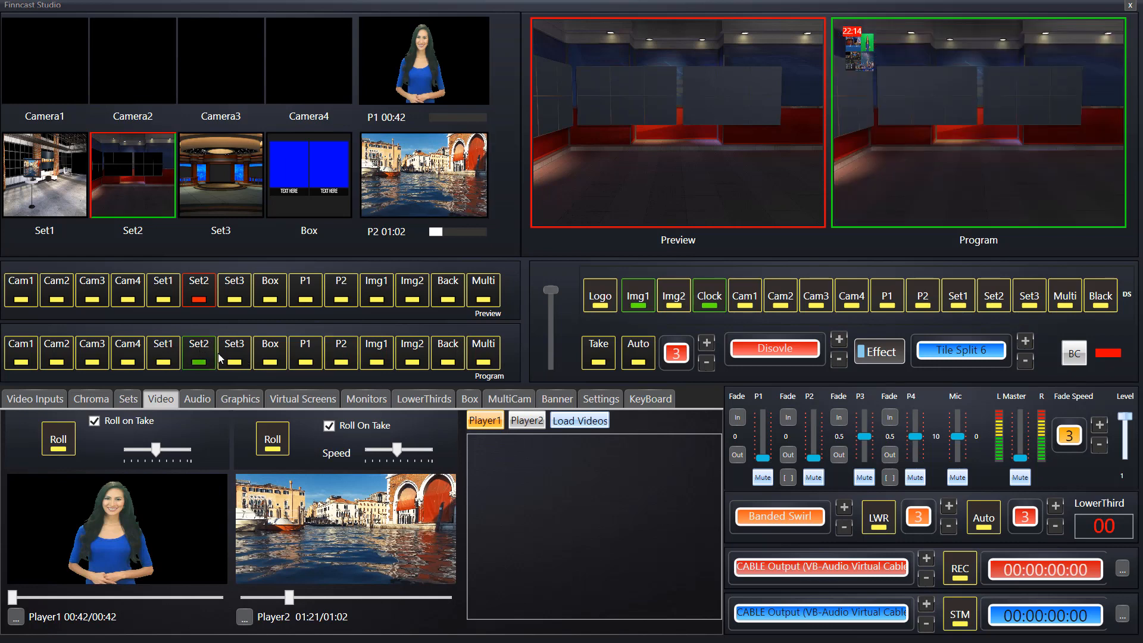
pyautogui.click(238, 359)
pyautogui.click(272, 357)
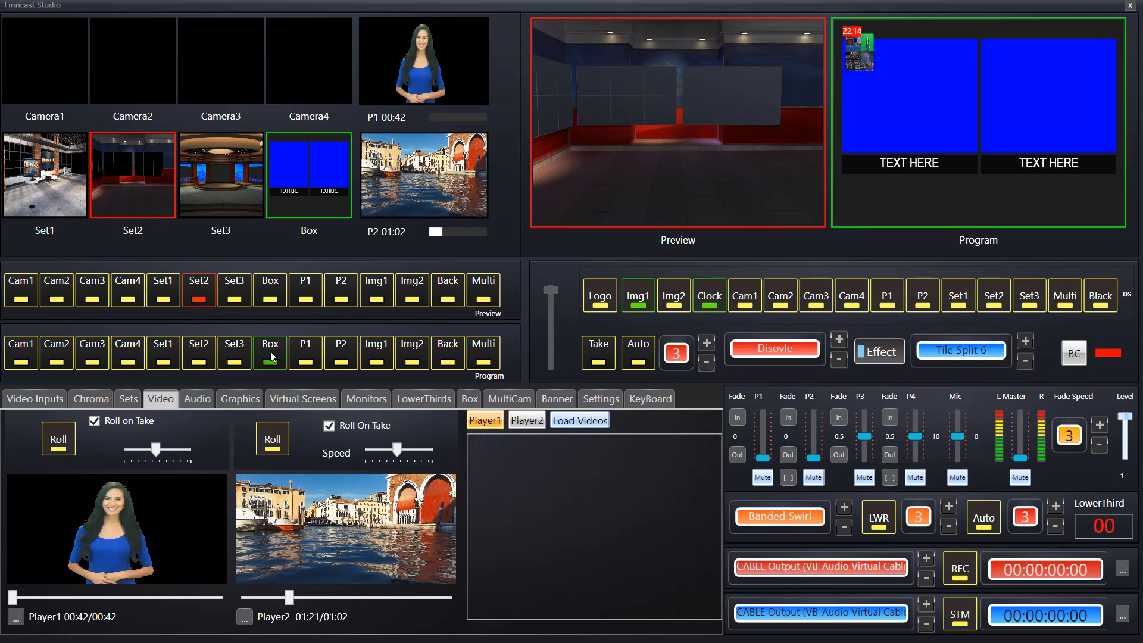
# - Cut program to Player1, return it to Box and stop Player1's video
pyautogui.click(302, 357)
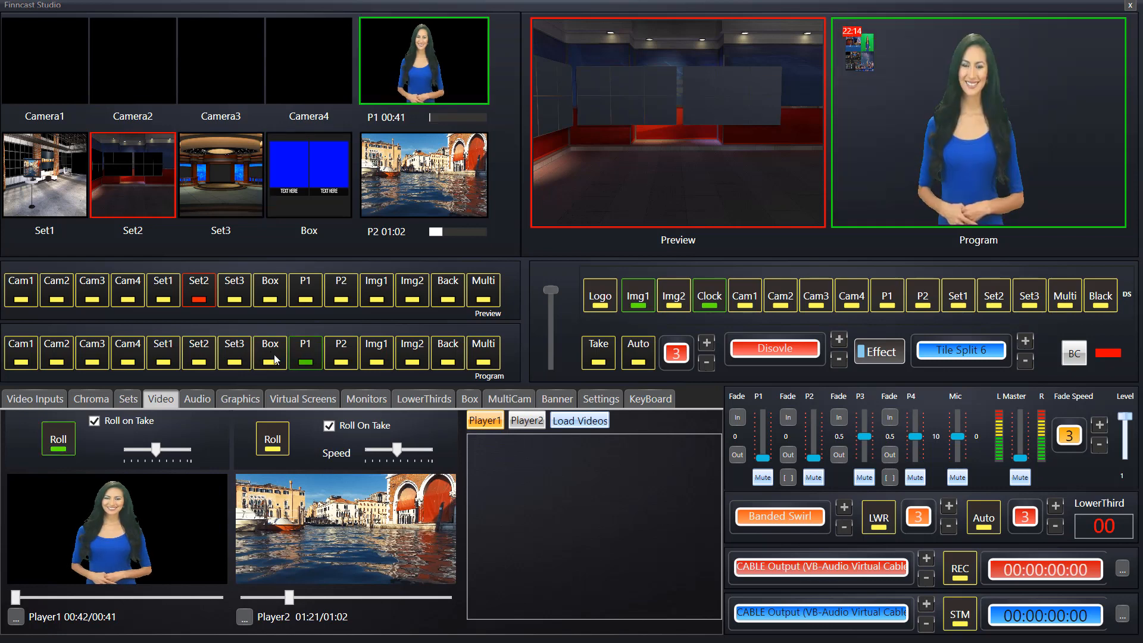
pyautogui.click(276, 359)
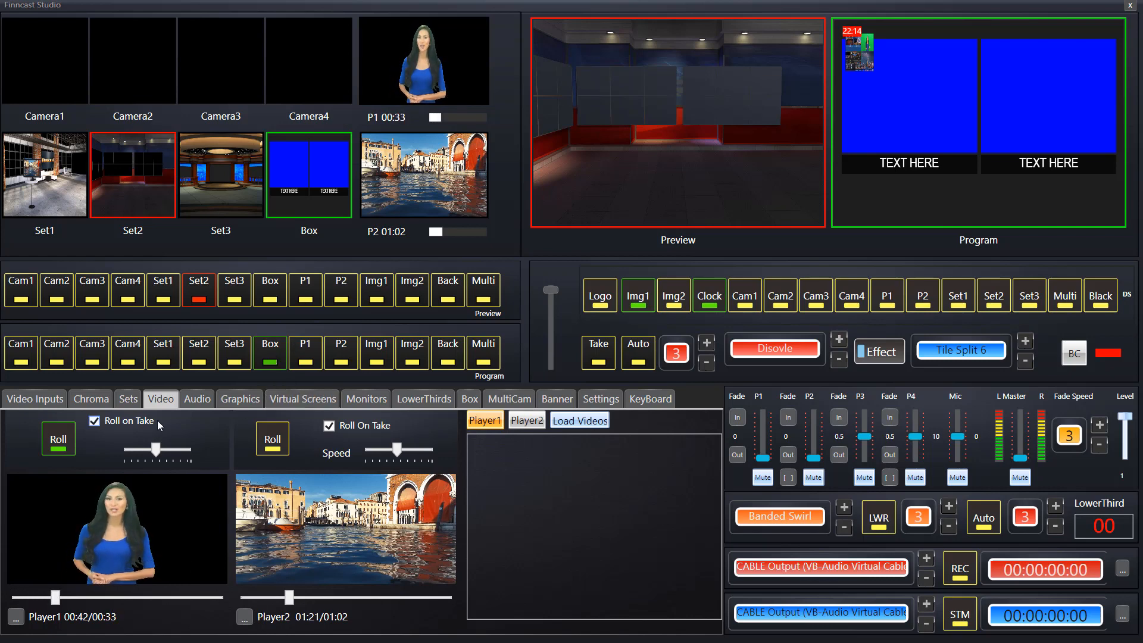
pyautogui.click(60, 446)
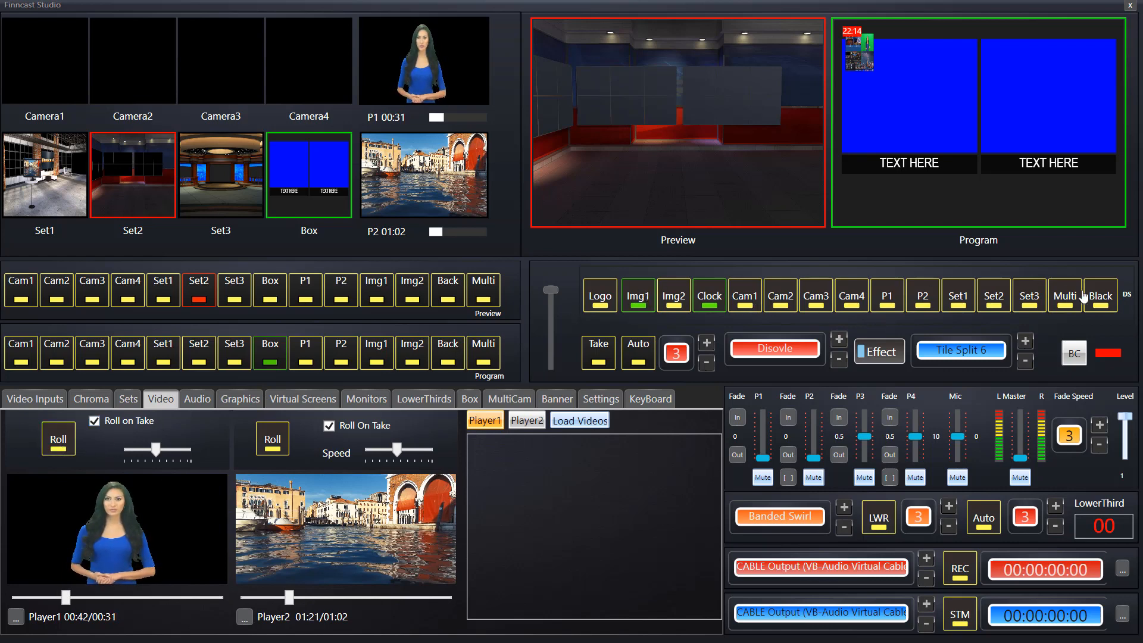
# - Examine the overlay position and resize options, including the clock's position, background color and foreground color
pyautogui.rightClick(600, 298)
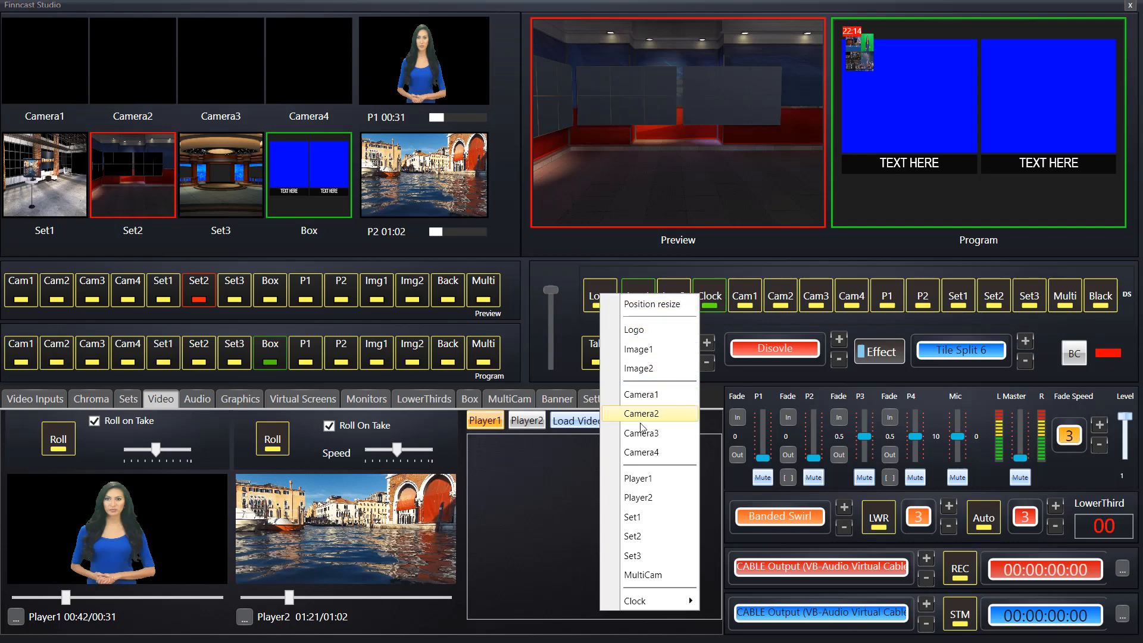
pyautogui.moveTo(652, 601)
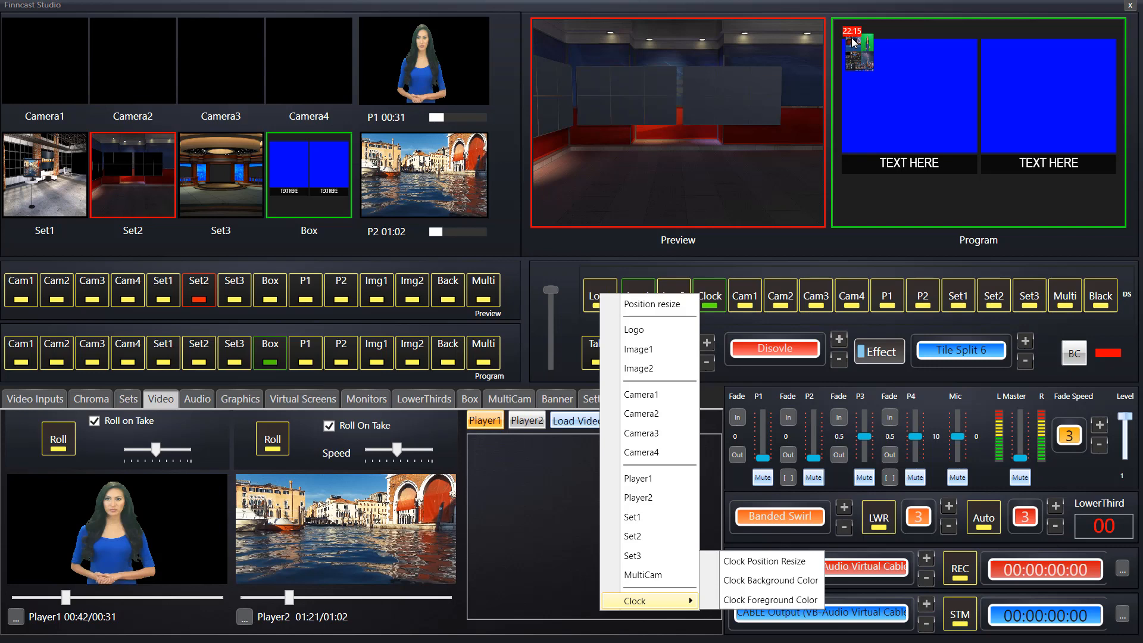
pyautogui.click(845, 93)
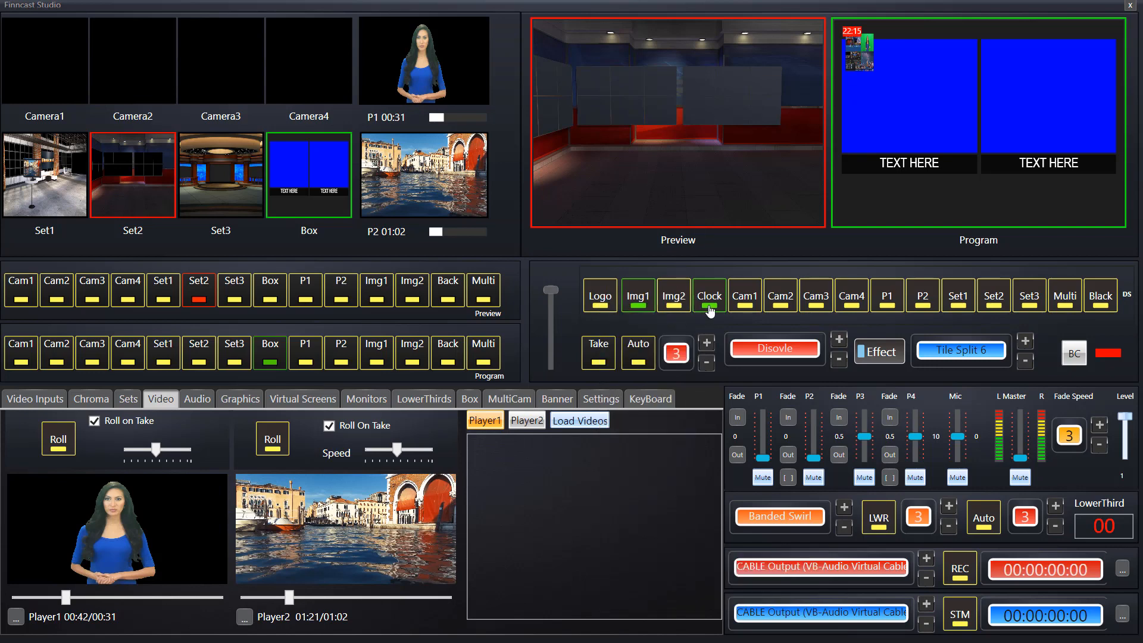
# - Turn off the Image1 and clock overlays on program and bring up the logo and image graphics
pyautogui.click(639, 303)
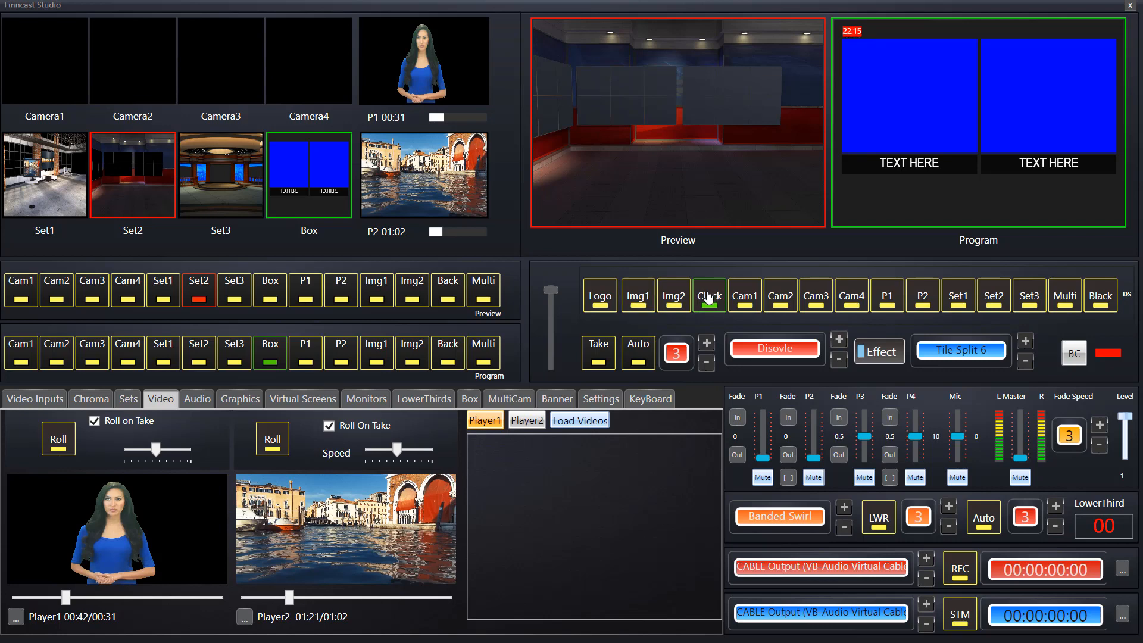
pyautogui.click(709, 299)
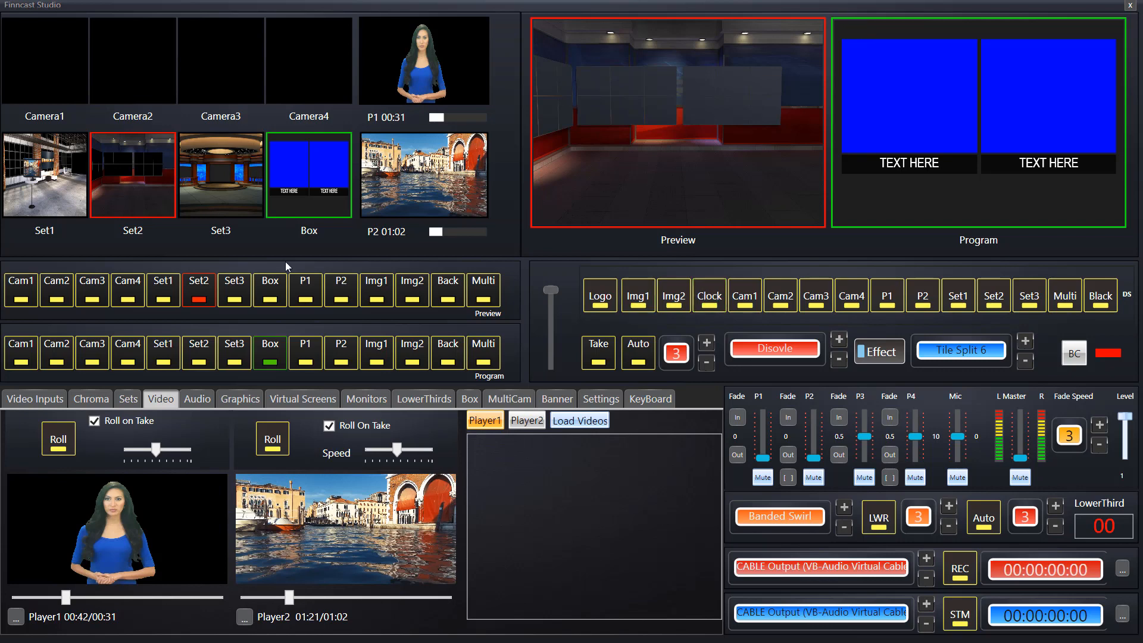
pyautogui.click(241, 401)
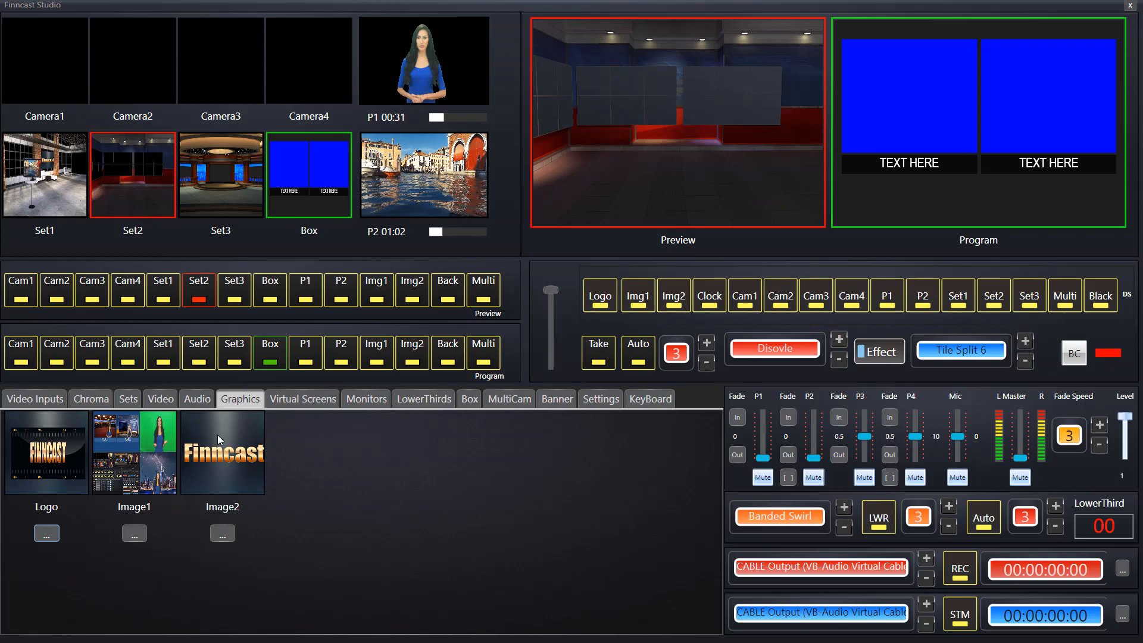
# - Show the identification numbers on the virtual screens and turn them off again
pyautogui.click(299, 405)
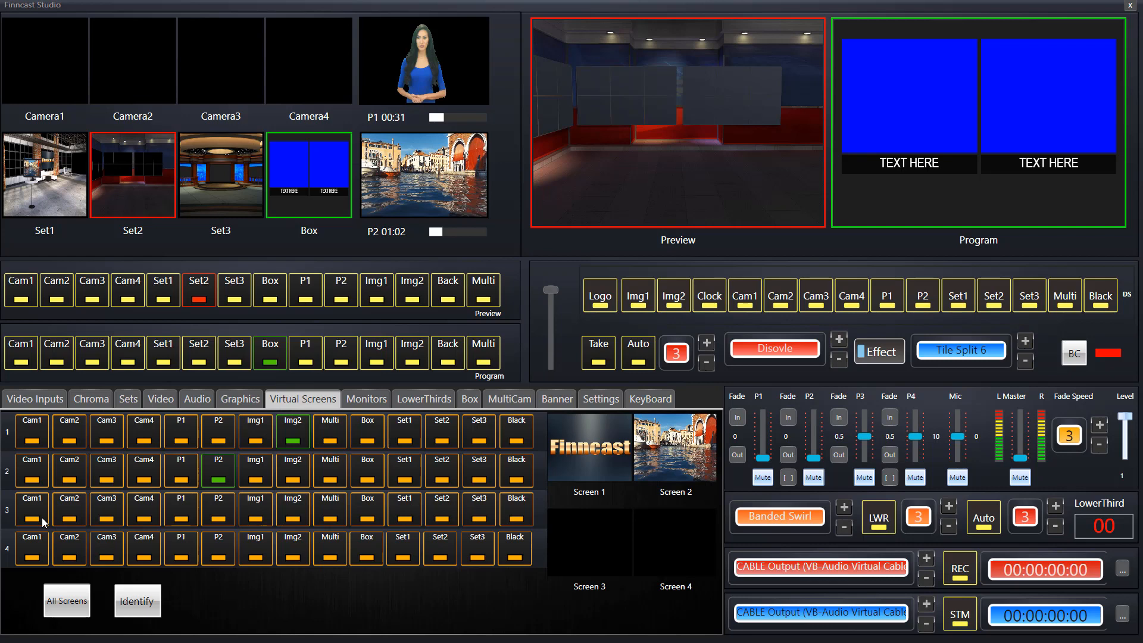
pyautogui.click(68, 600)
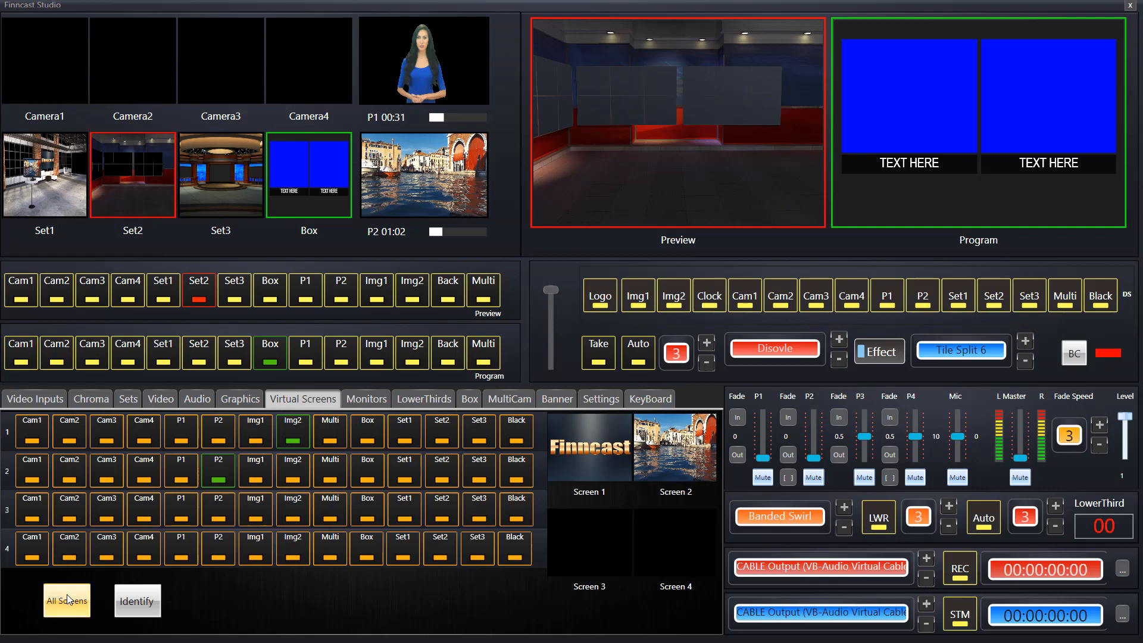
pyautogui.click(140, 604)
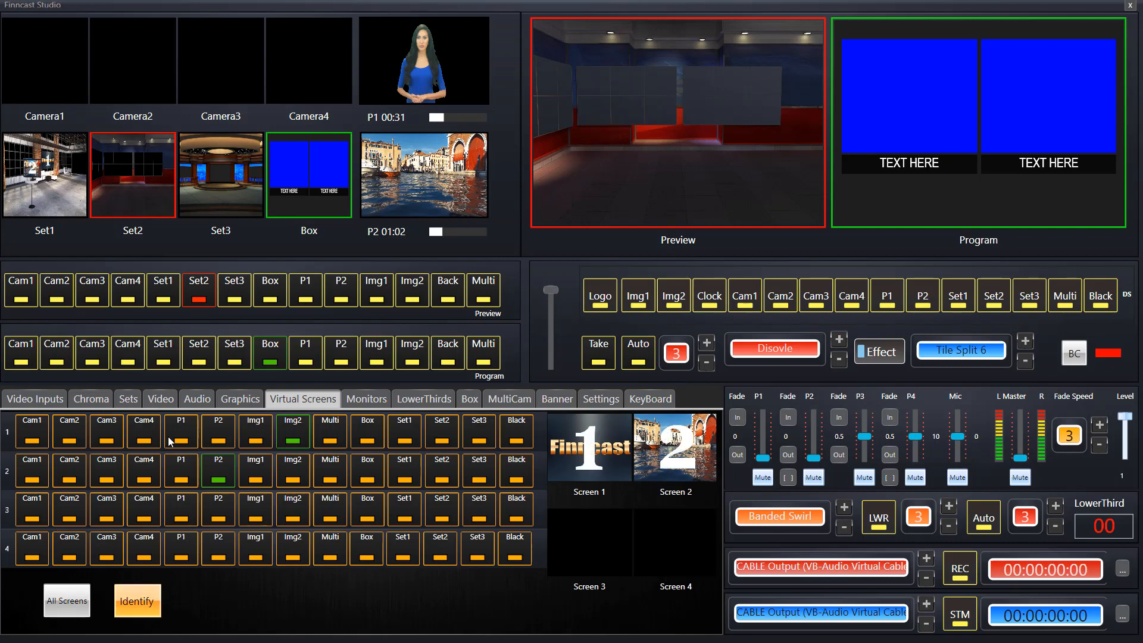
pyautogui.click(133, 605)
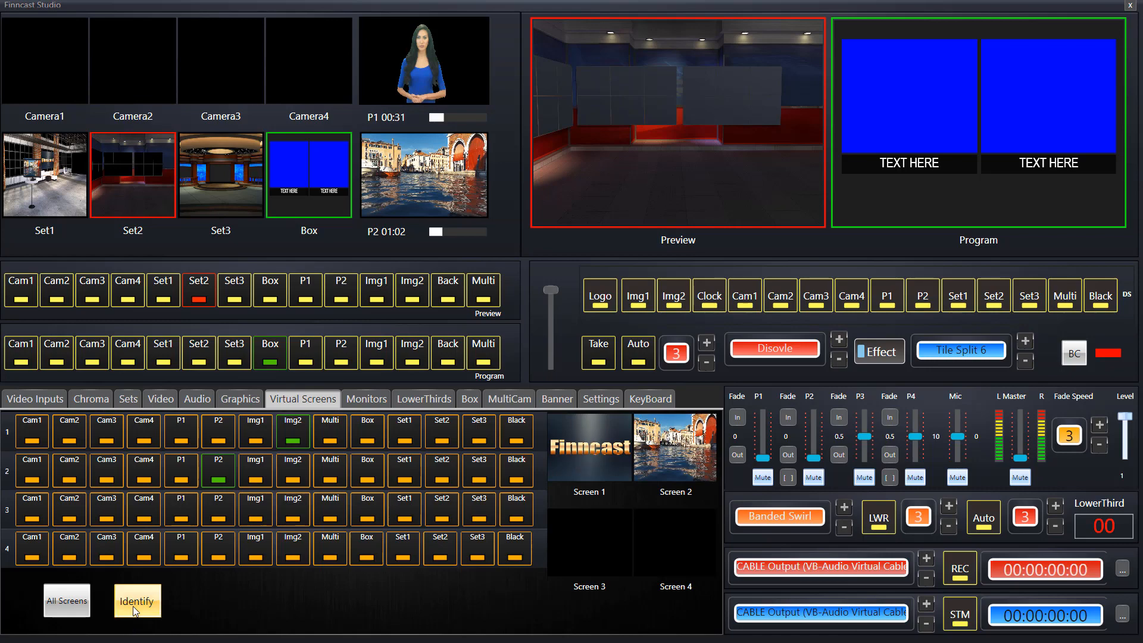
# - Open Set1 in the Studio Editor, move the Screen2 layer down to a Y position of about 288, and close the editor
pyautogui.doubleClick(44, 201)
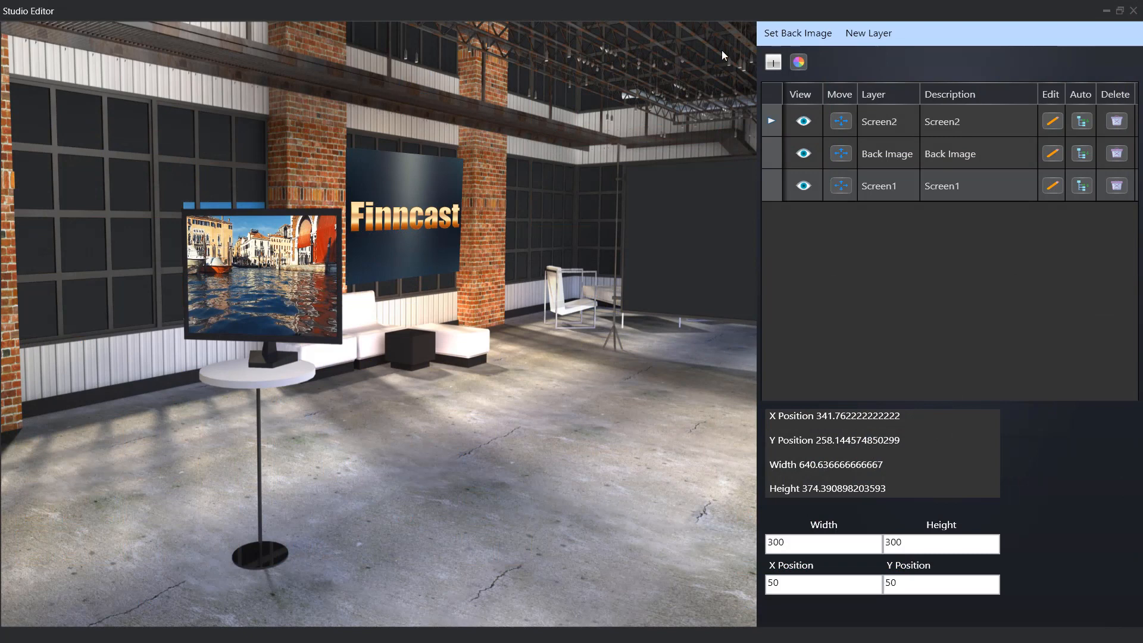
pyautogui.click(773, 63)
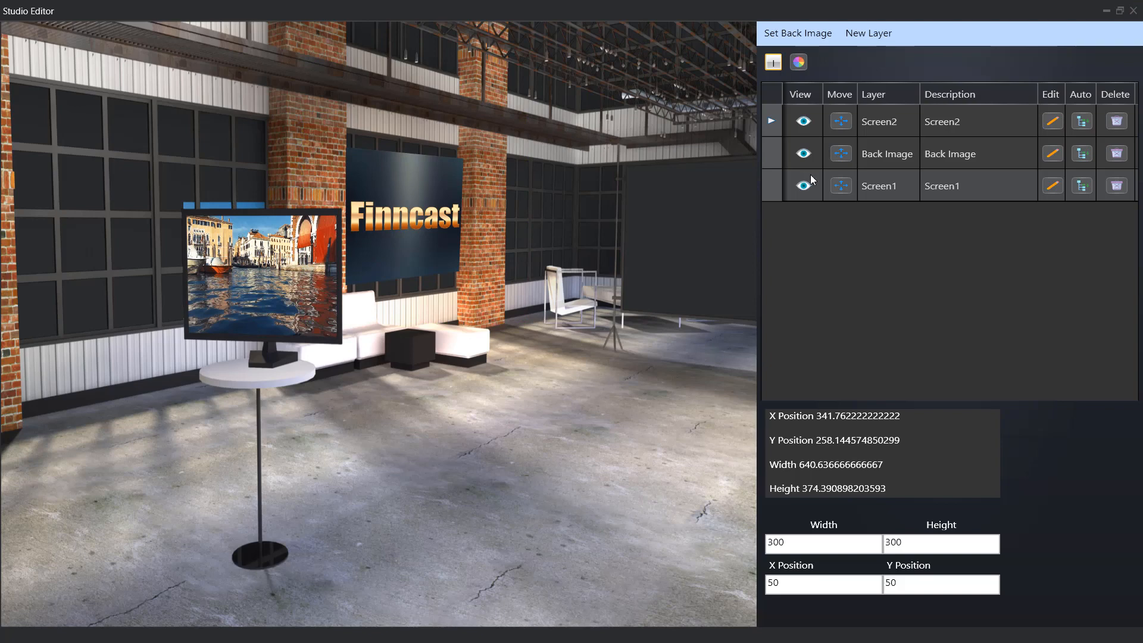
pyautogui.click(873, 188)
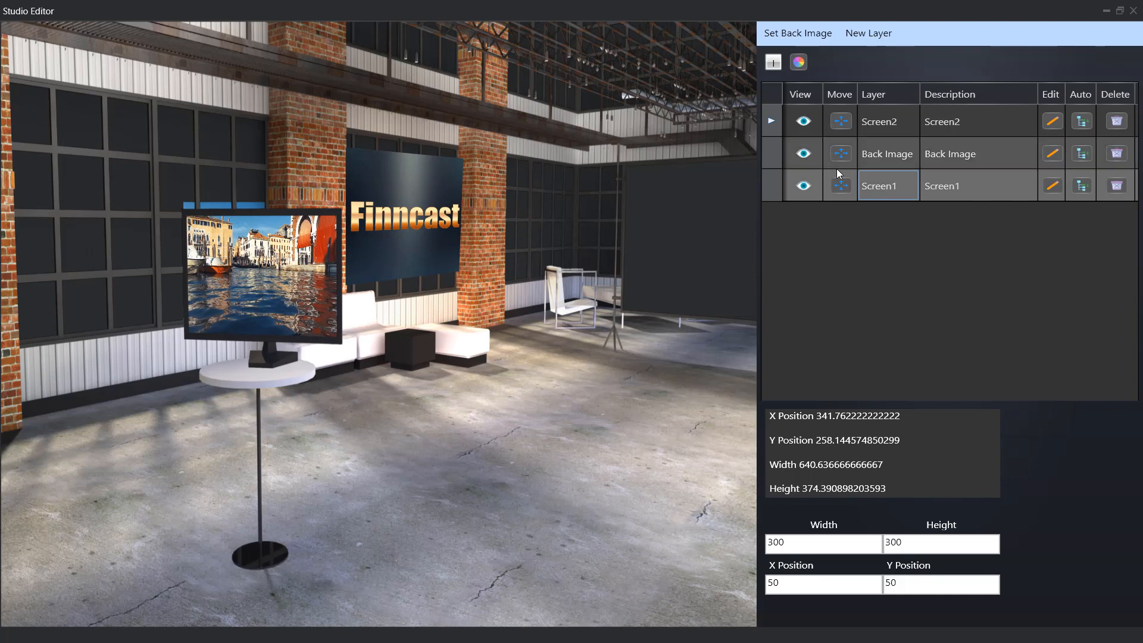
pyautogui.click(840, 123)
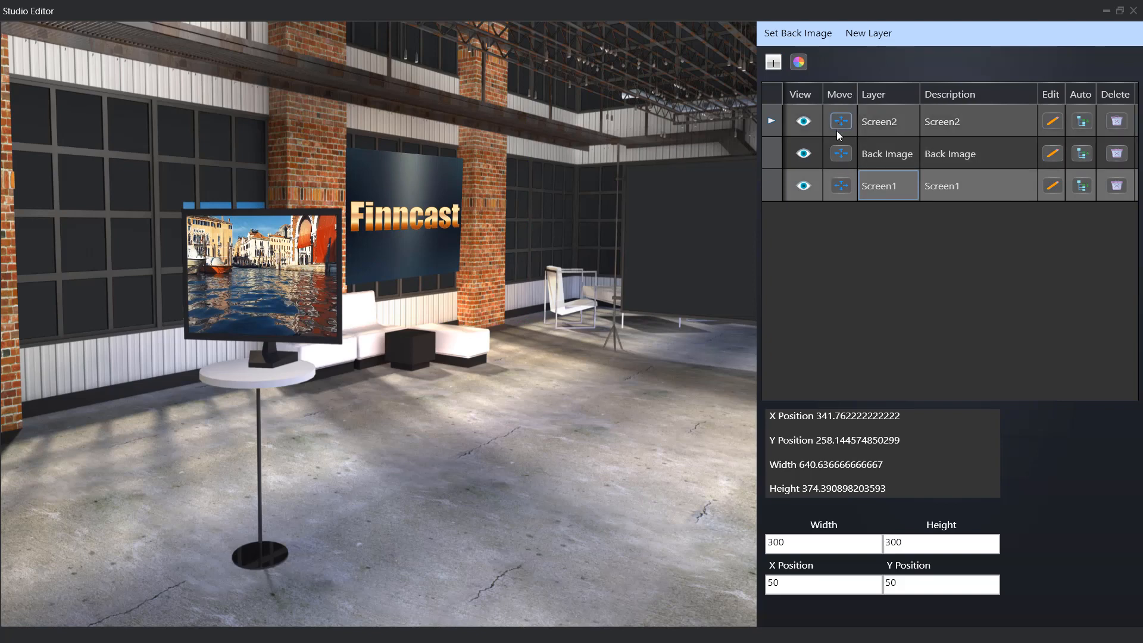
pyautogui.moveTo(273, 267); pyautogui.dragTo(272, 283)
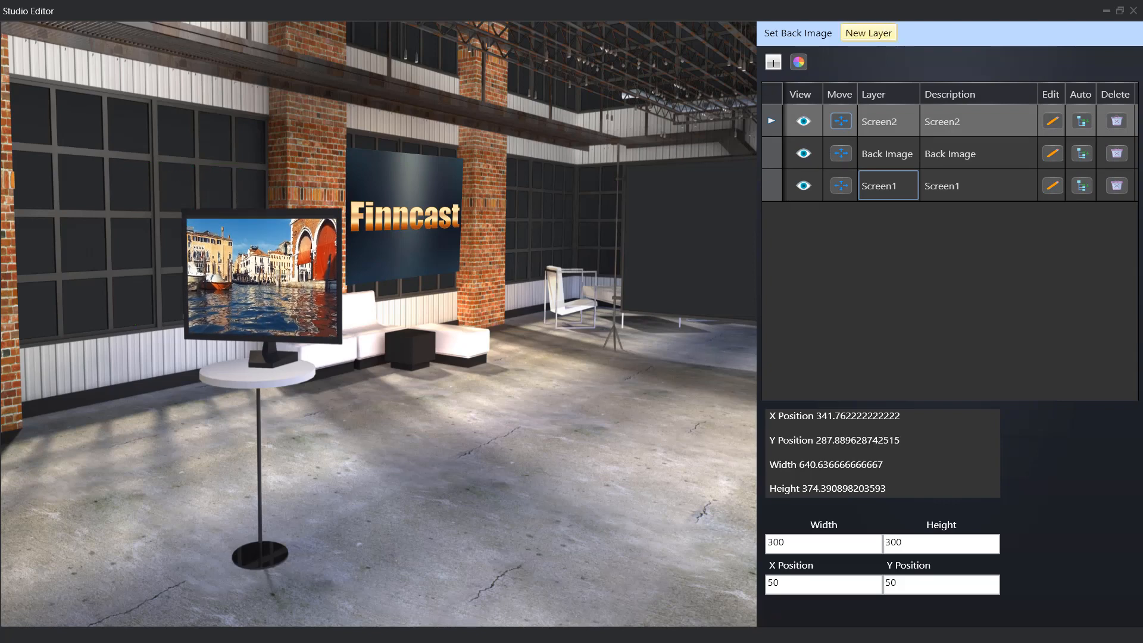
pyautogui.click(1134, 15)
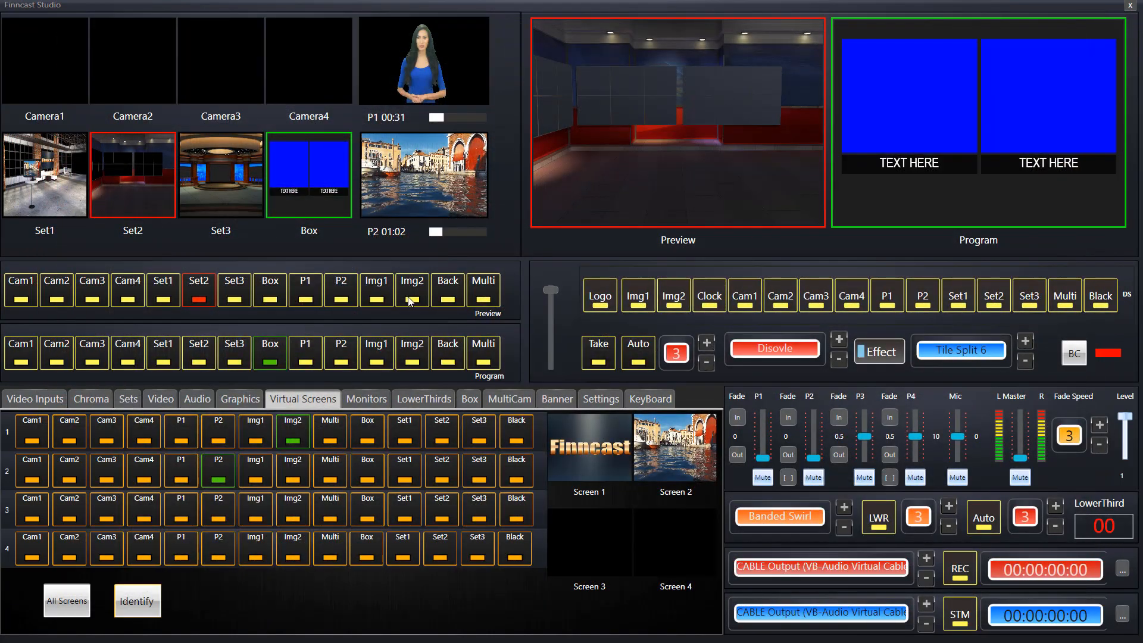
# - Examine the source choices for monitors 2 to 6 and the options for creating, editing and deleting lower thirds
pyautogui.click(356, 400)
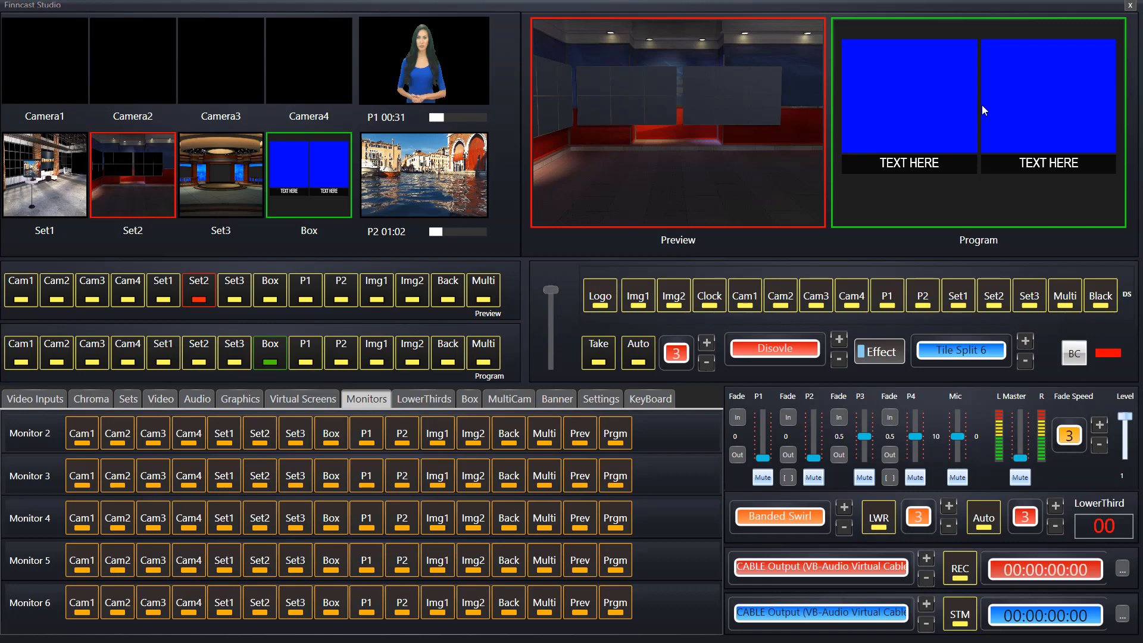
pyautogui.click(418, 394)
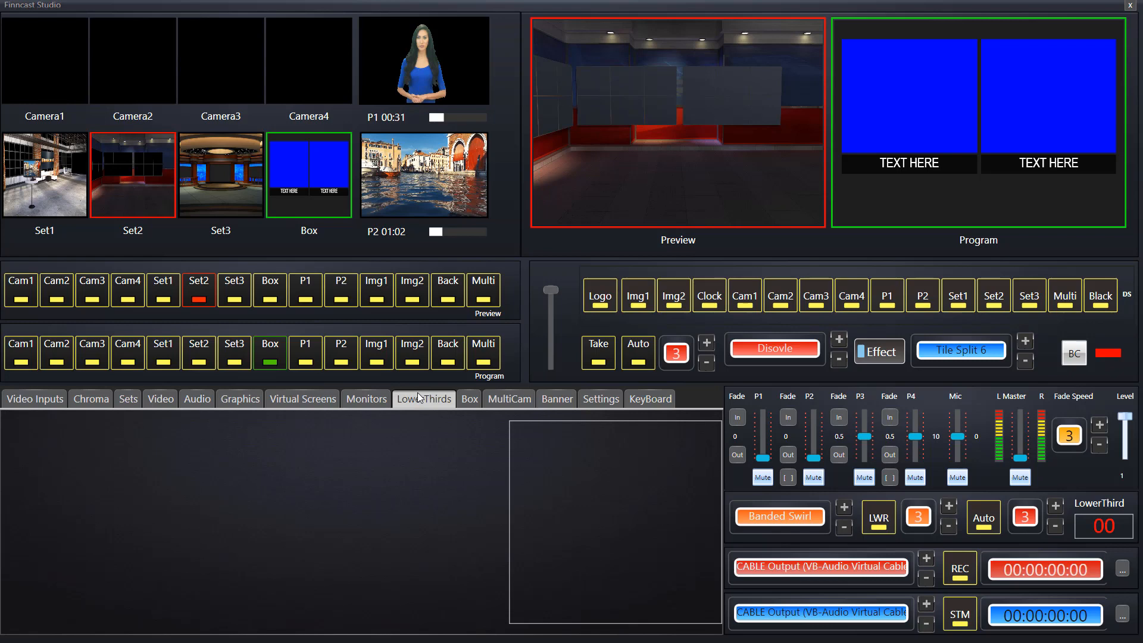
pyautogui.rightClick(560, 489)
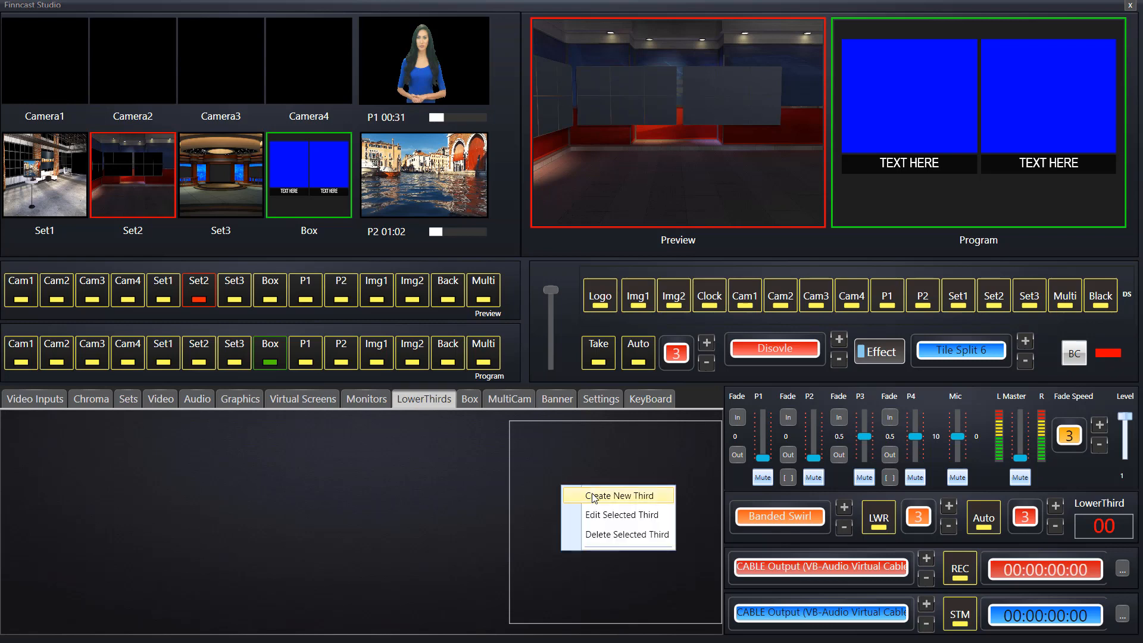
pyautogui.click(519, 440)
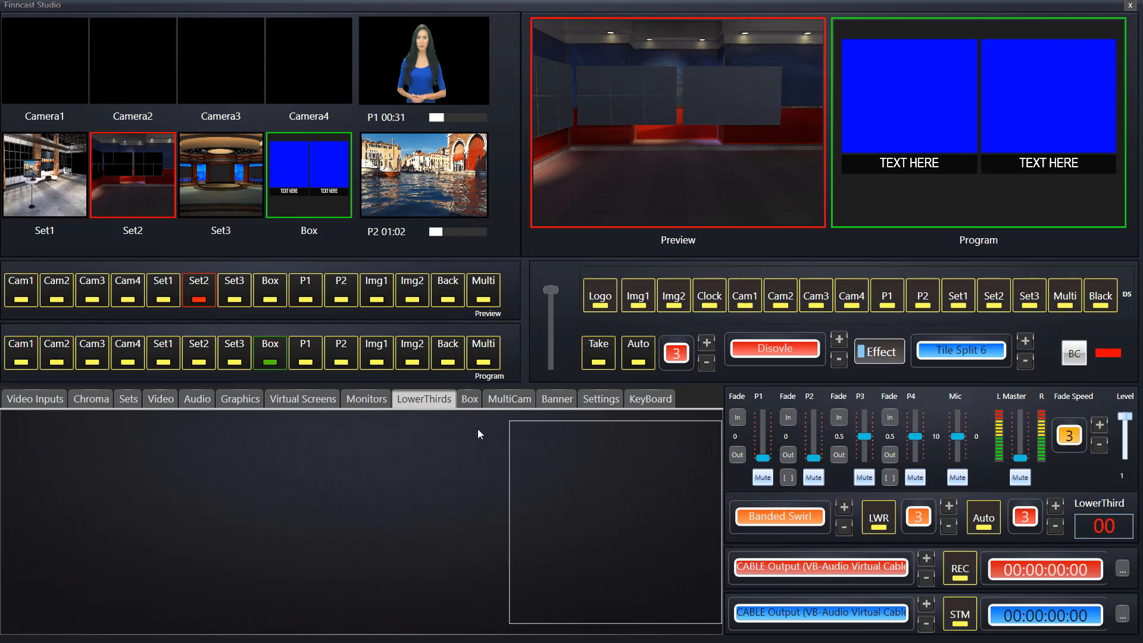
# - Put Box on preview and name its left screen "Studio 1" and its right screen "Studio 2"
pyautogui.click(467, 401)
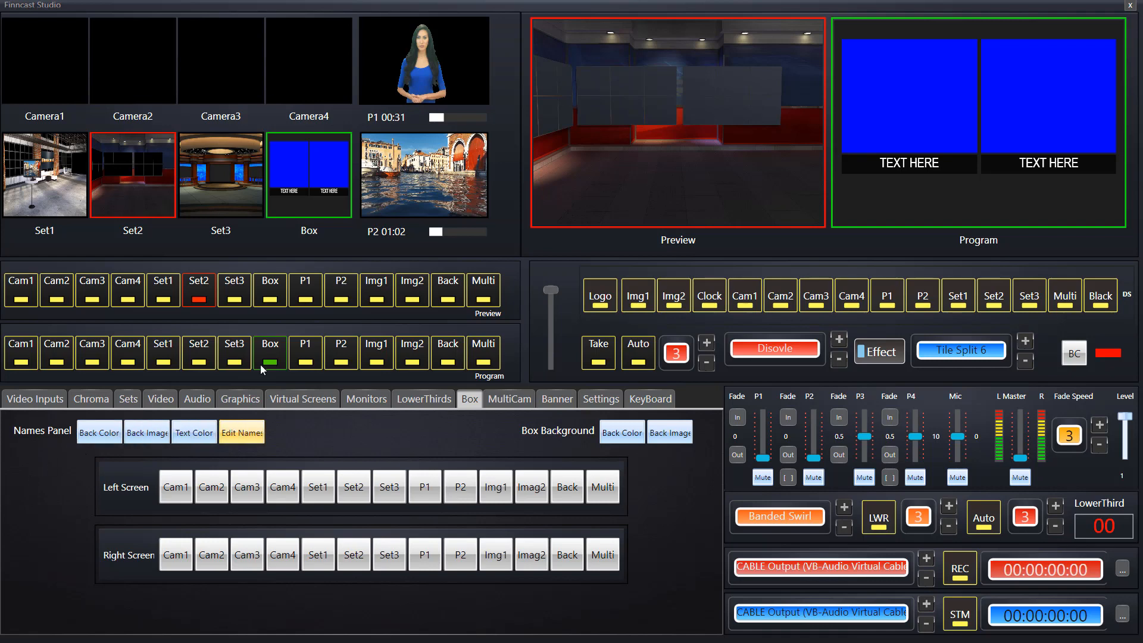
pyautogui.click(270, 291)
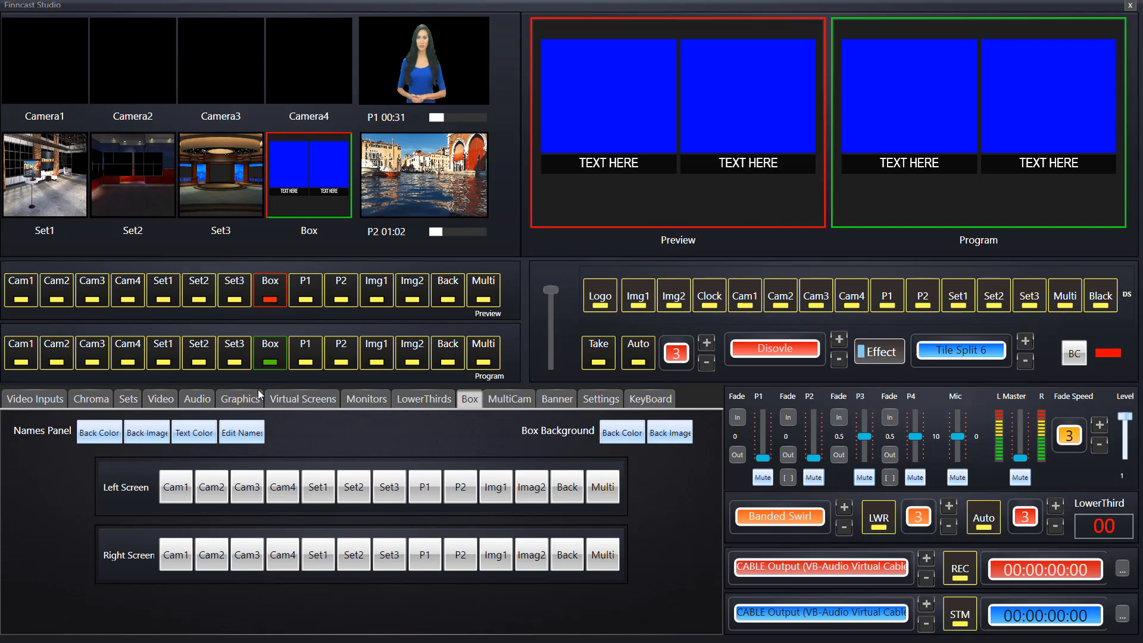
pyautogui.click(234, 437)
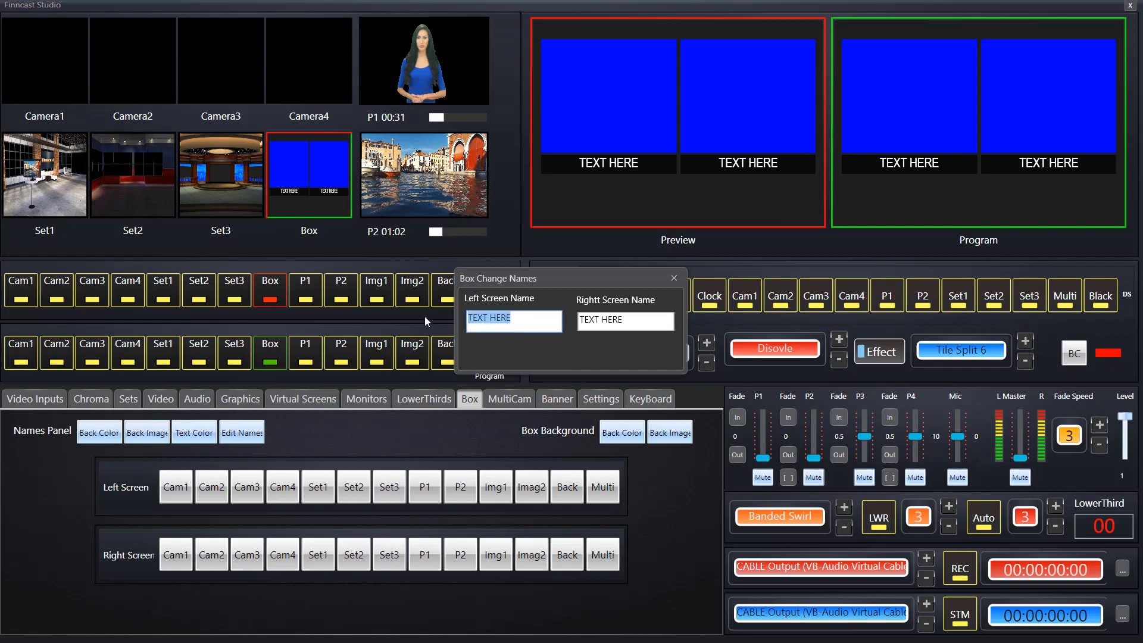
pyautogui.write('Studio 1')
pyautogui.press('Tab')
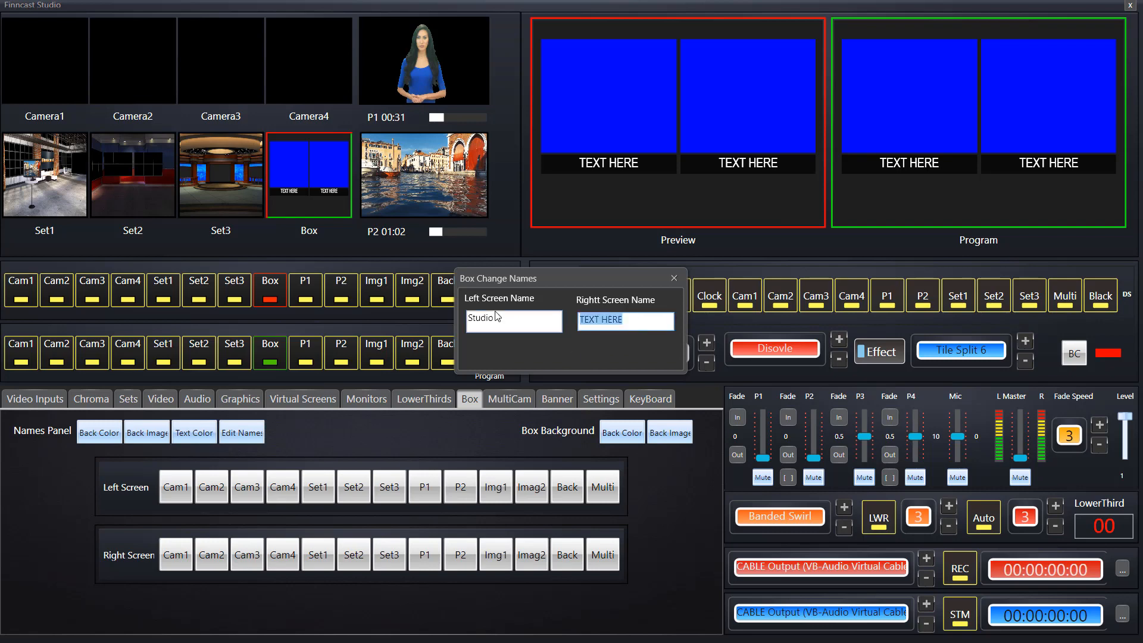
pyautogui.write('Studio 2')
pyautogui.click(673, 279)
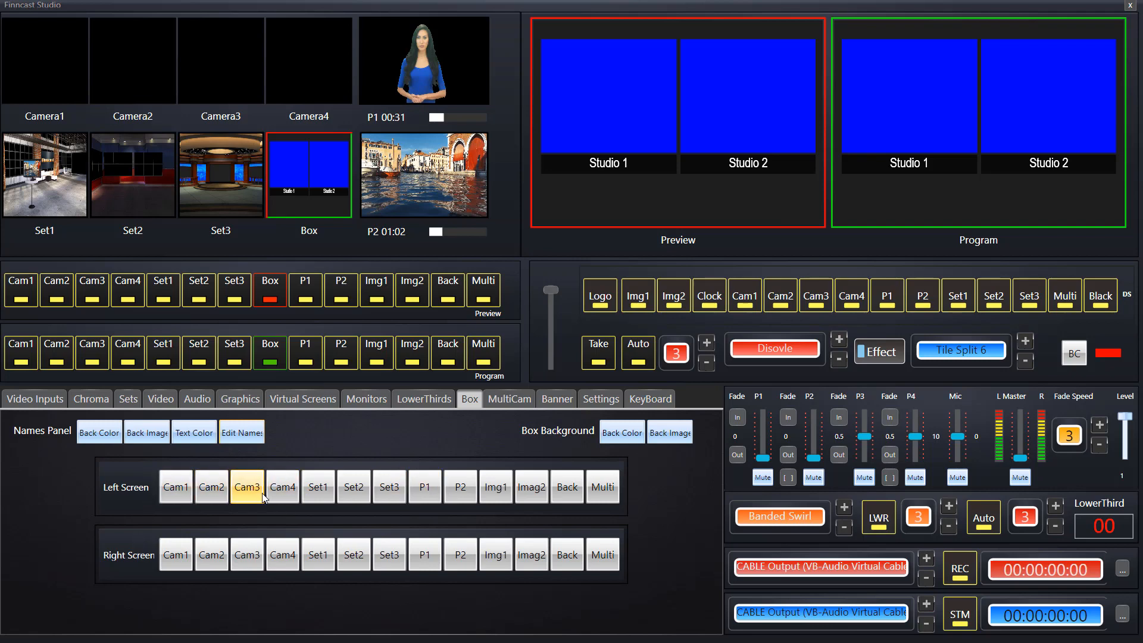
# - Try P1 on the Box's right screen and P2 on both, settling on Set1 for the left screen and P2 for the right
pyautogui.click(318, 497)
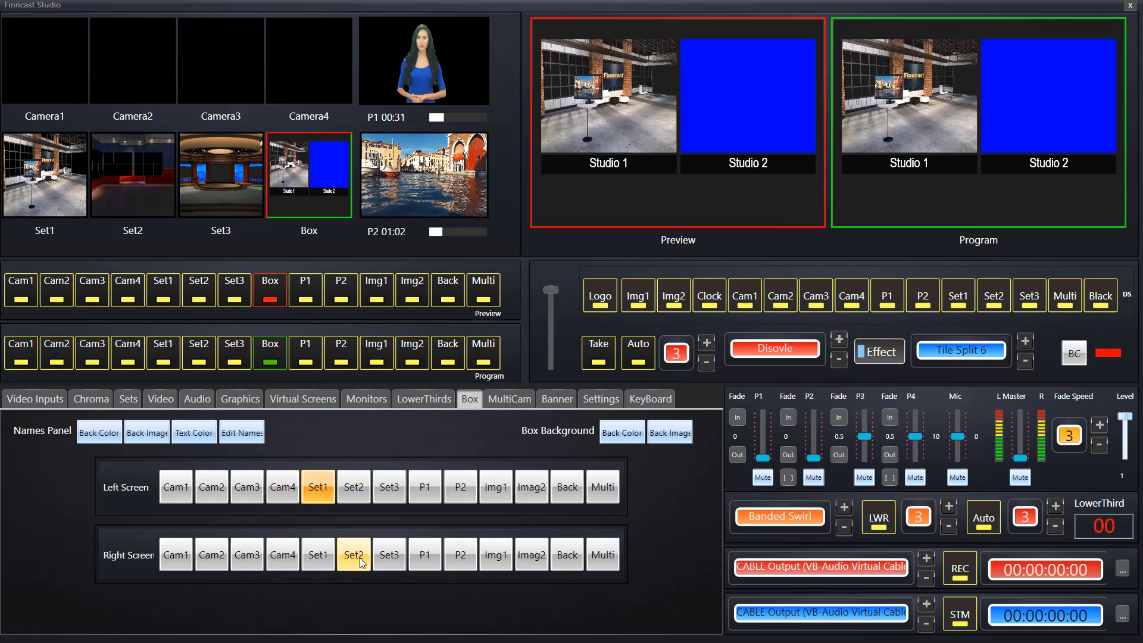
pyautogui.click(427, 555)
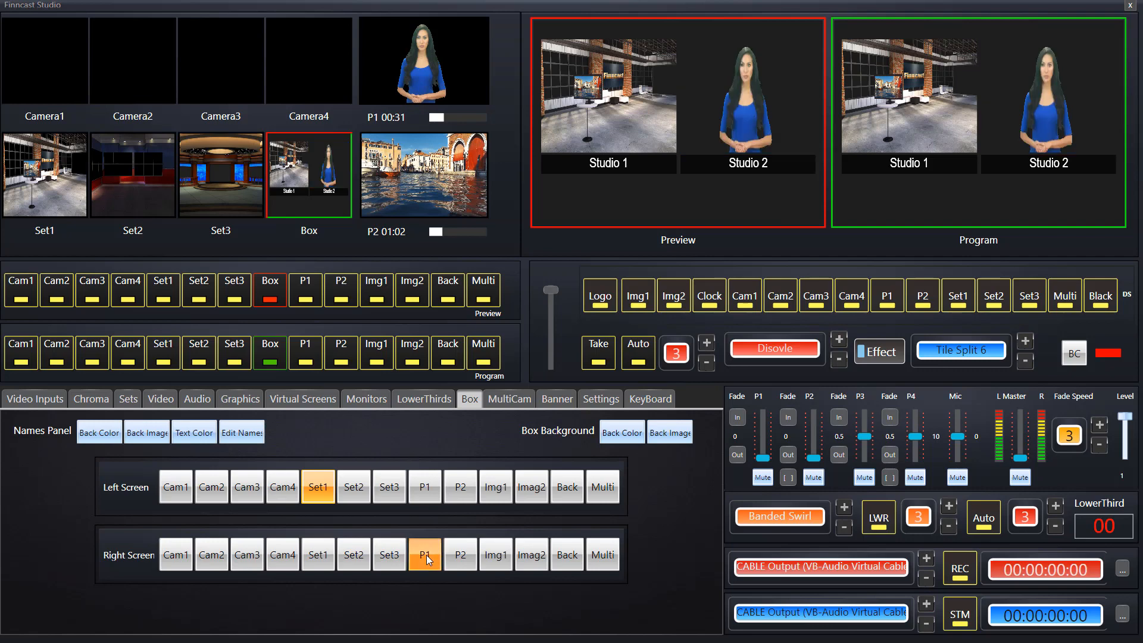
pyautogui.click(460, 555)
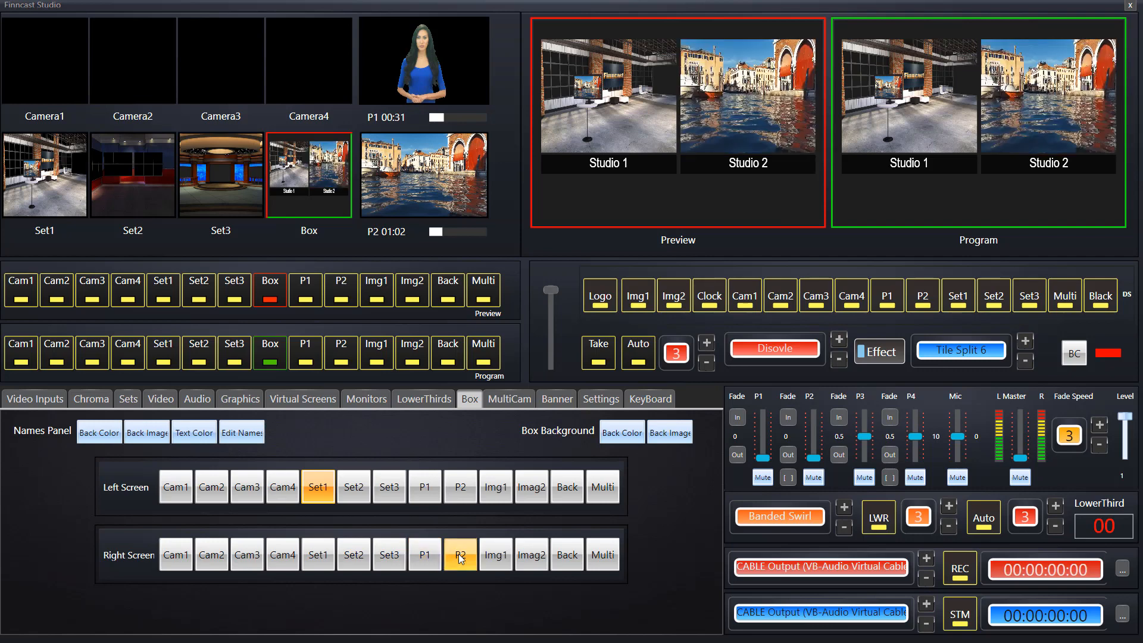
pyautogui.click(463, 497)
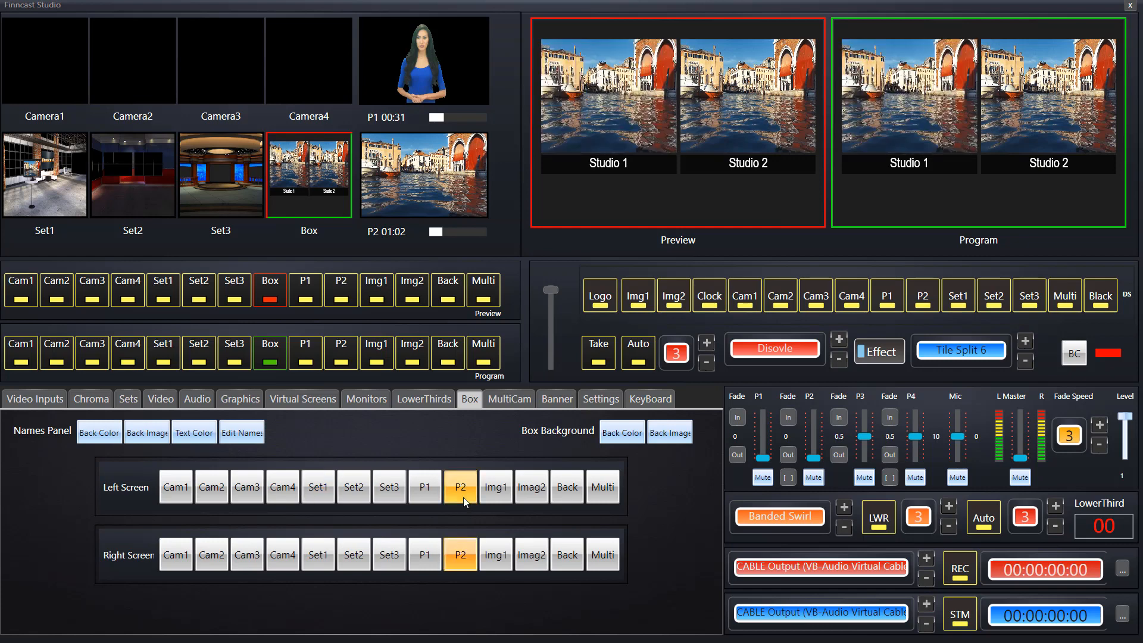
pyautogui.click(307, 492)
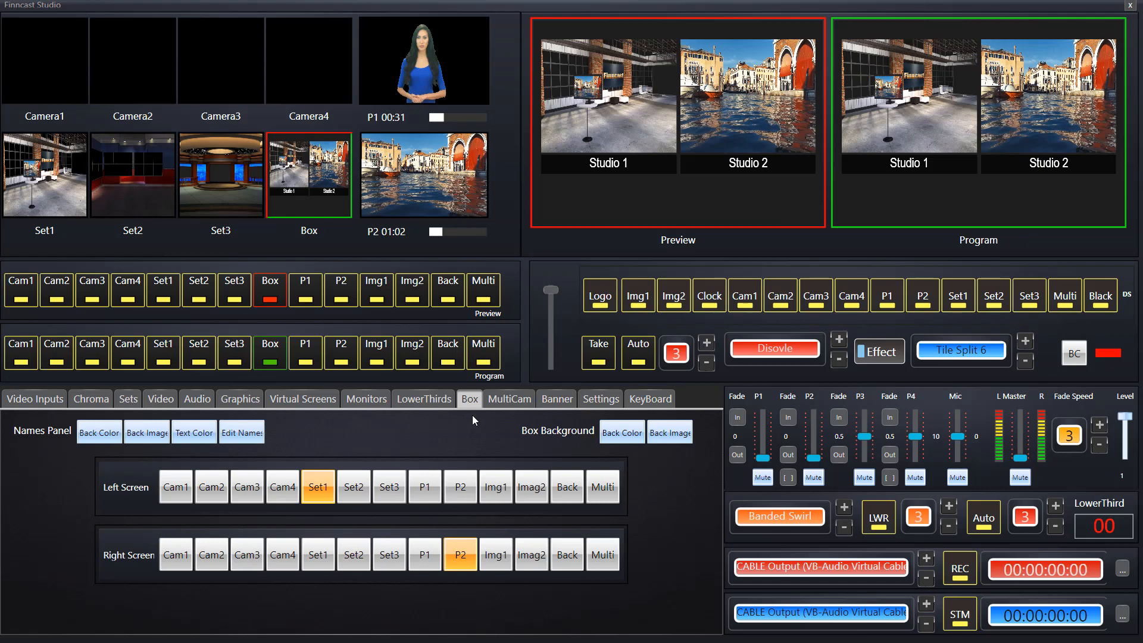
# - View the MultiCam layouts, bring up the snapshot settings, and take P2 from preview to program
pyautogui.click(502, 404)
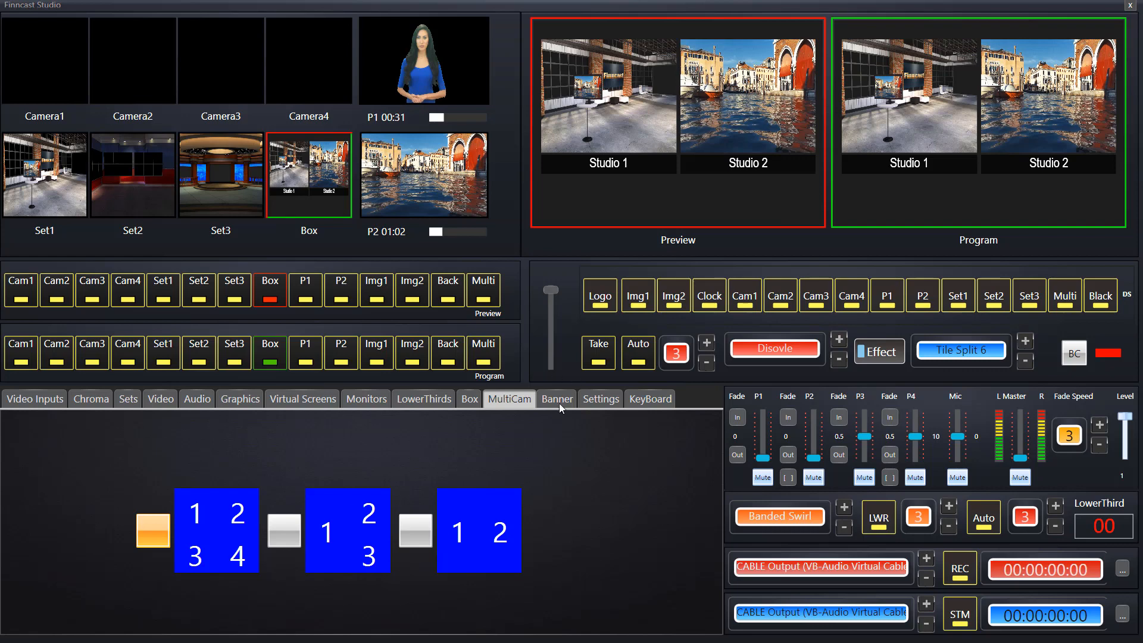
pyautogui.click(607, 403)
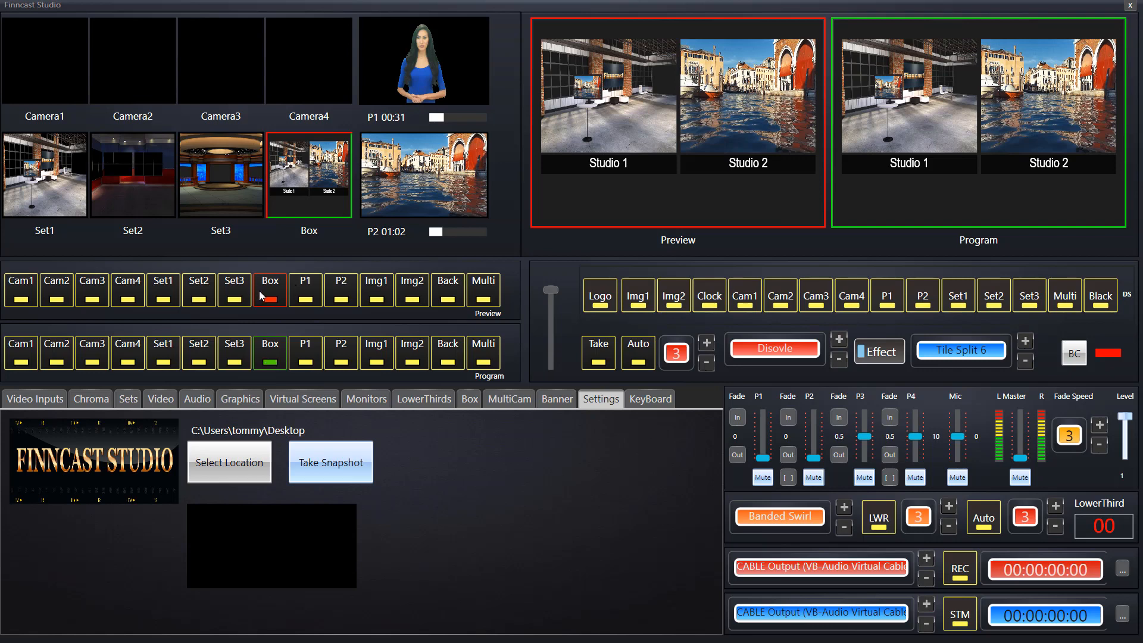
pyautogui.click(307, 298)
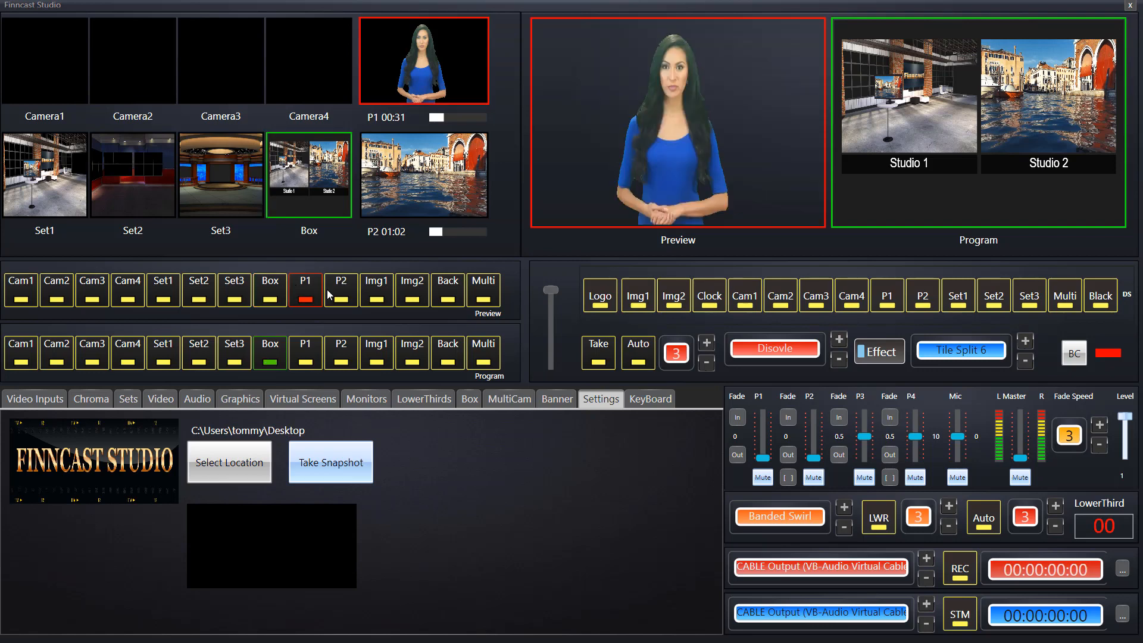
pyautogui.click(329, 294)
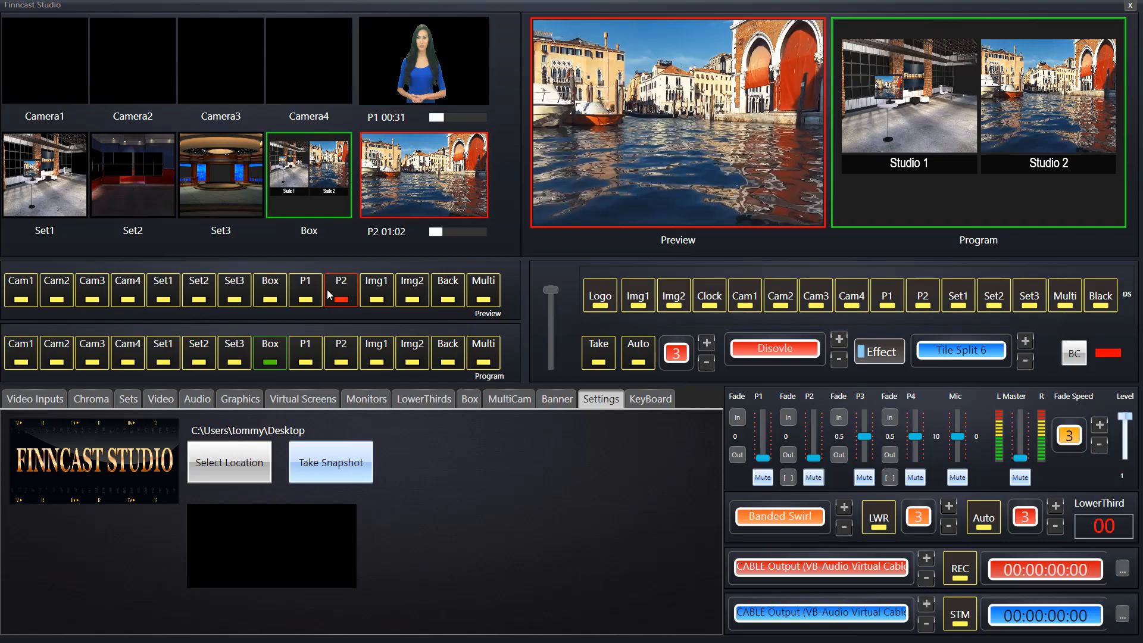
pyautogui.click(606, 362)
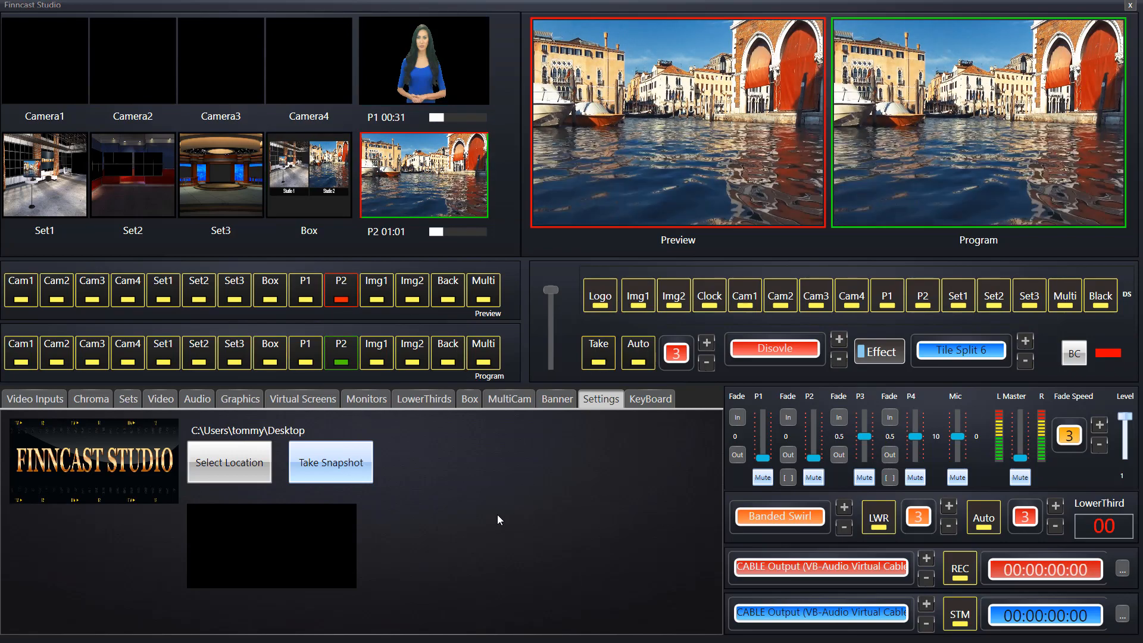
# - Take two snapshots of the video playing on program and stop Player2's video
pyautogui.click(353, 484)
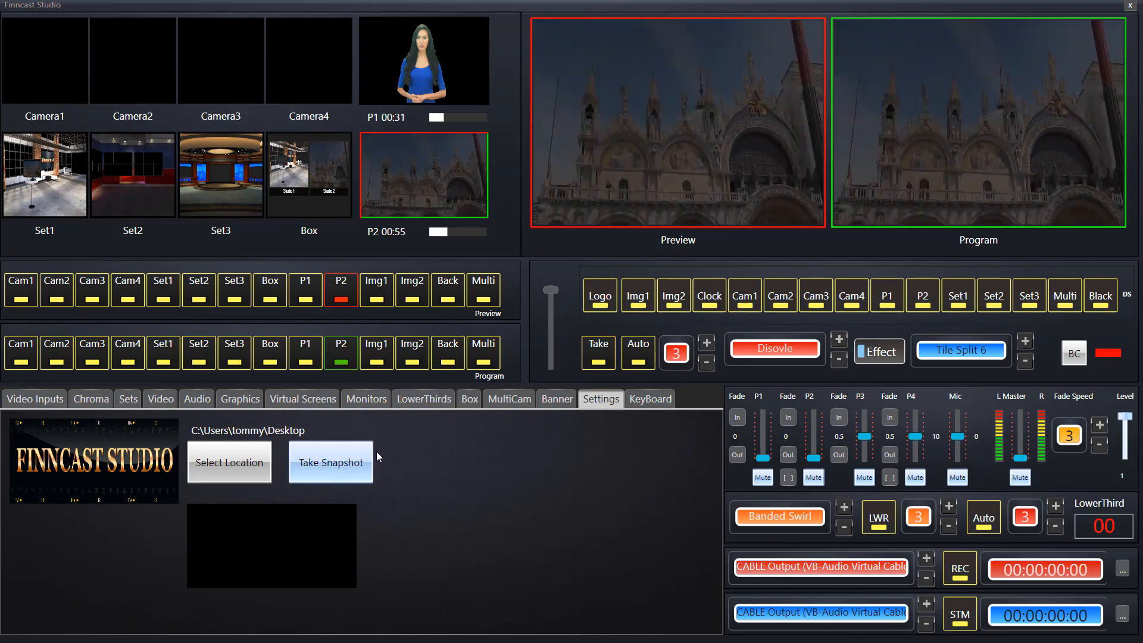
pyautogui.click(365, 457)
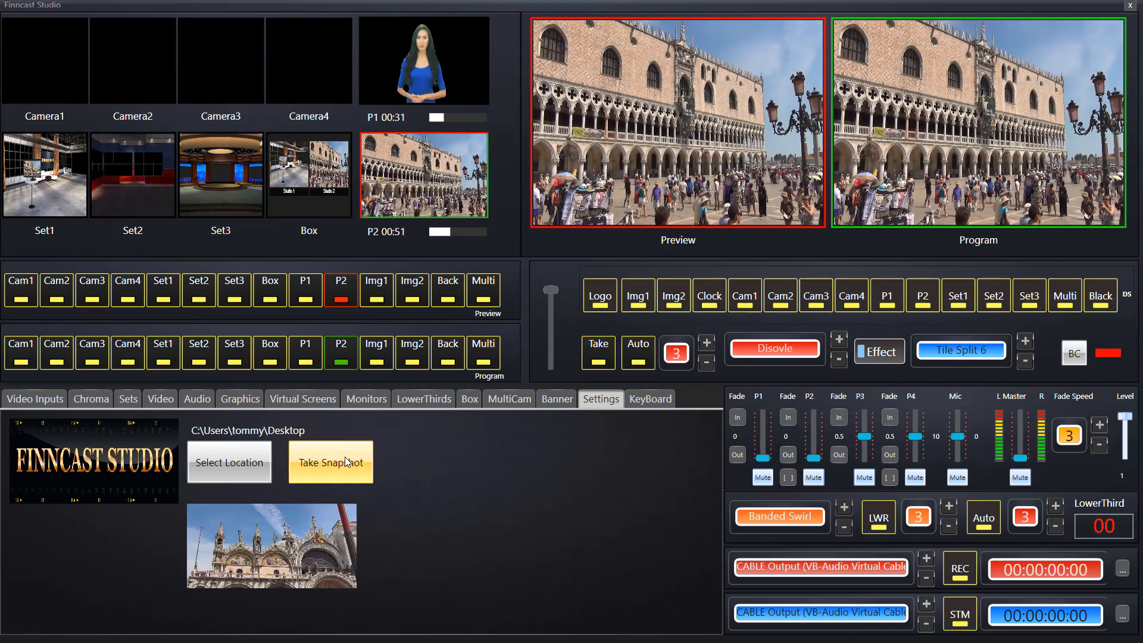
pyautogui.press('space')
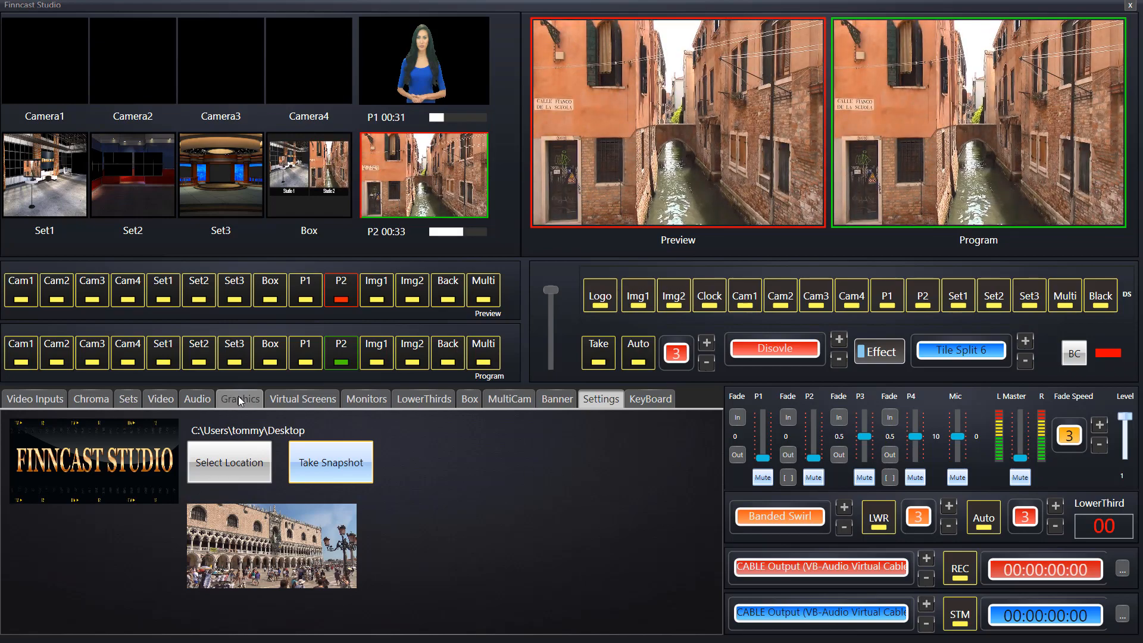
pyautogui.click(153, 401)
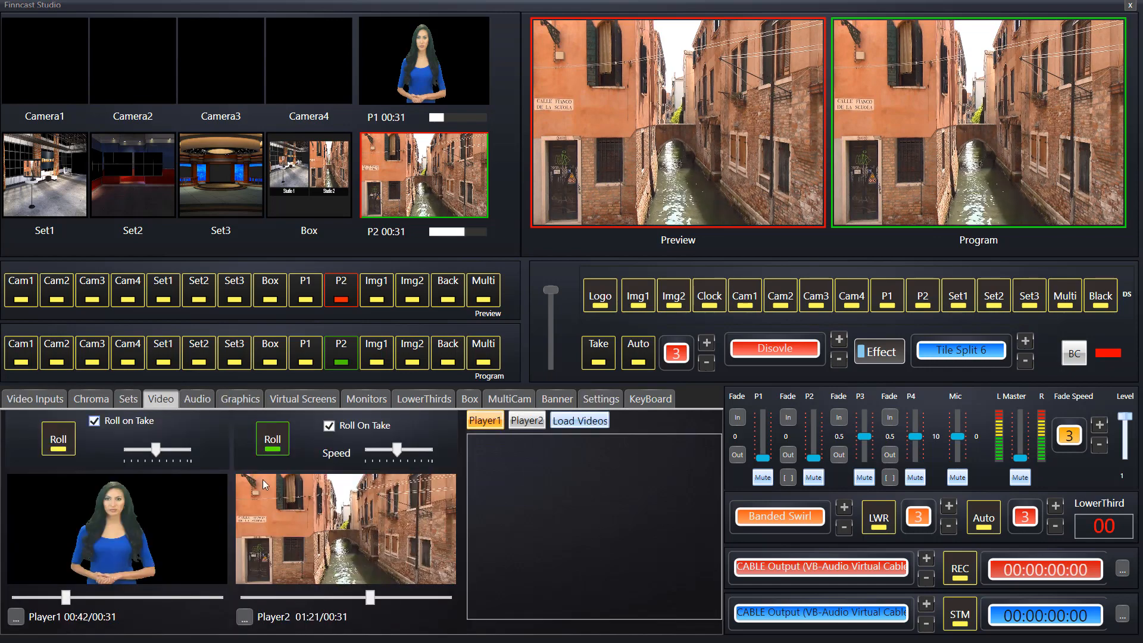
pyautogui.click(274, 442)
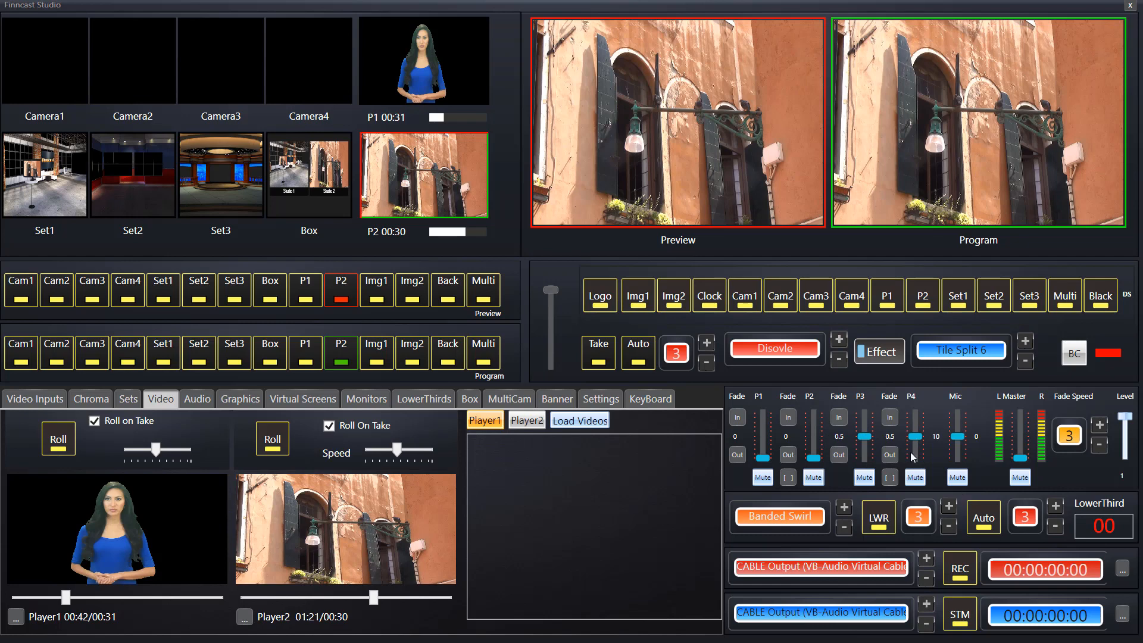
# - Fade P1's audio in and back out, and lower the fade level to about 0.58
pyautogui.click(737, 420)
pyautogui.click(738, 456)
pyautogui.moveTo(1124, 417); pyautogui.dragTo(1130, 438)
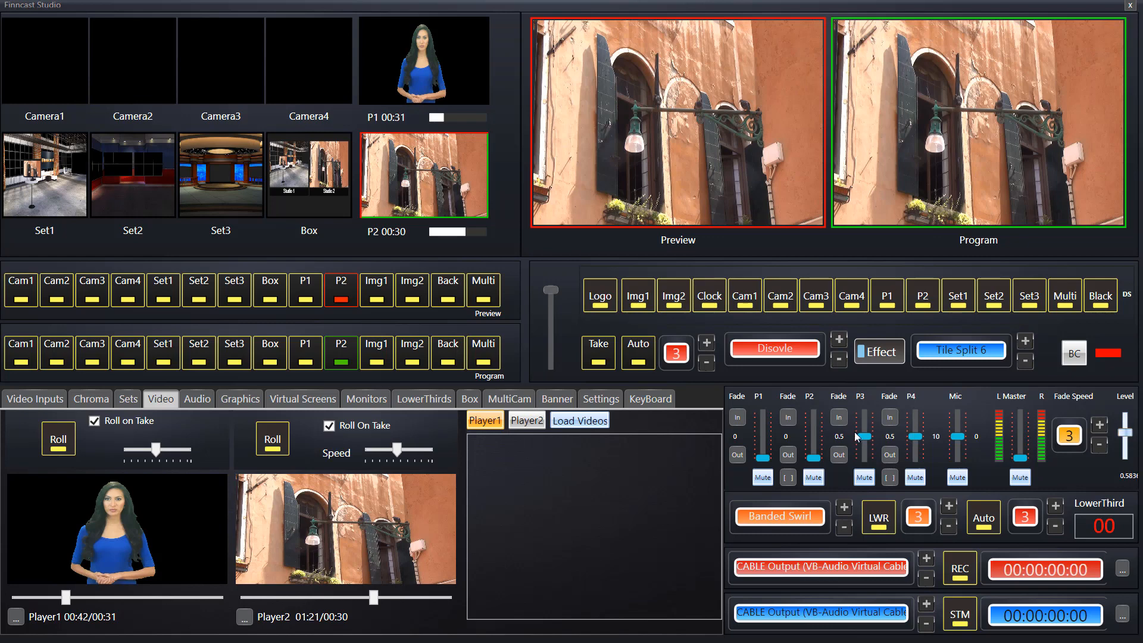
# - Fade P1's audio in, out and back in, and fade P2's audio out
pyautogui.click(738, 417)
pyautogui.click(737, 455)
pyautogui.click(737, 418)
pyautogui.click(785, 479)
pyautogui.click(788, 455)
# - Cycle through the recording audio sources and choose VisioForge What You Hear Source
pyautogui.click(926, 558)
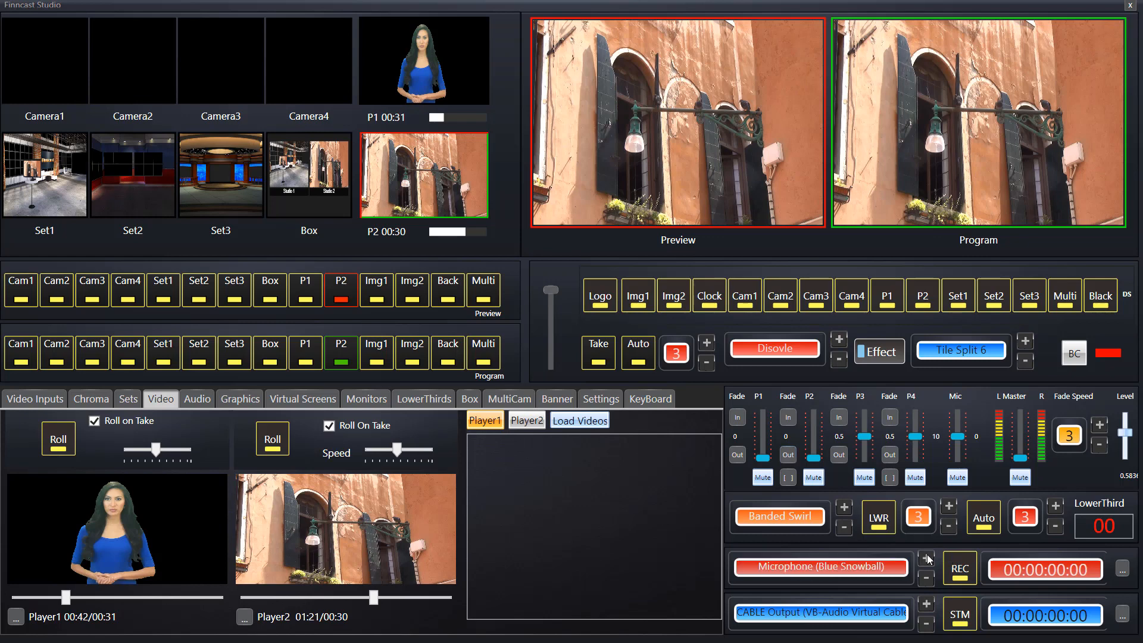
pyautogui.click(926, 558)
pyautogui.click(926, 558)
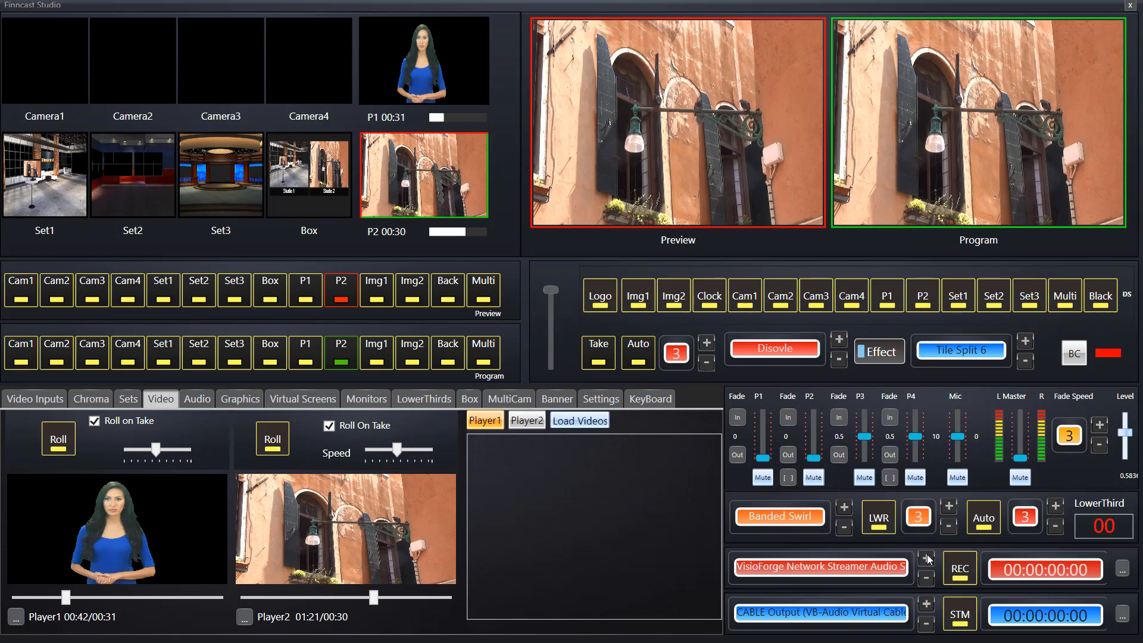
pyautogui.click(926, 558)
pyautogui.click(926, 558)
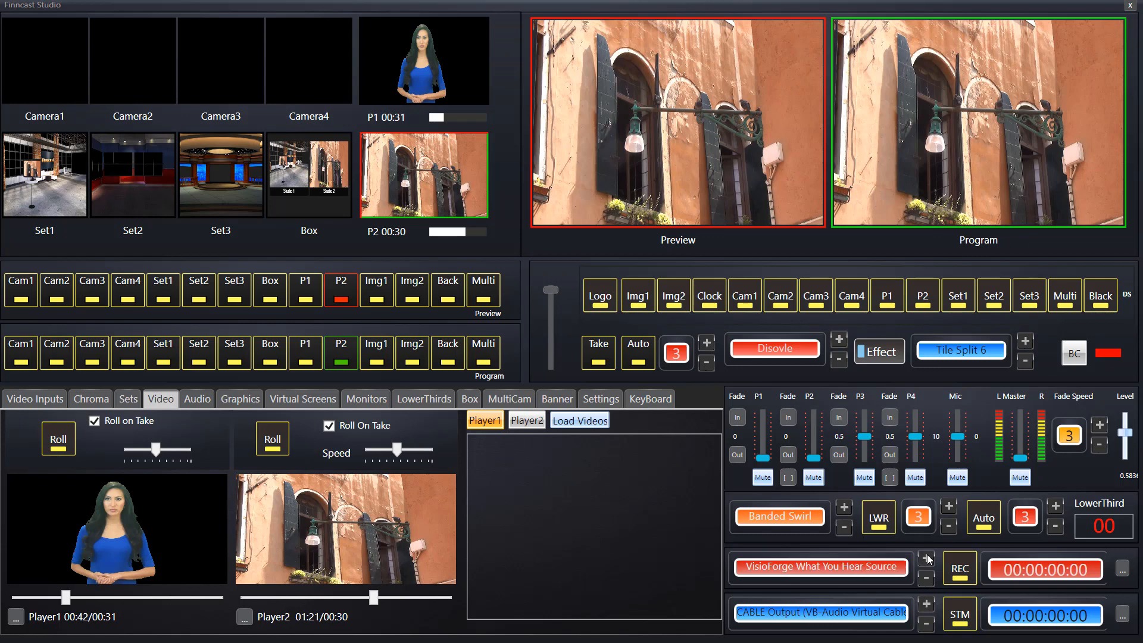
pyautogui.click(926, 558)
pyautogui.click(926, 558)
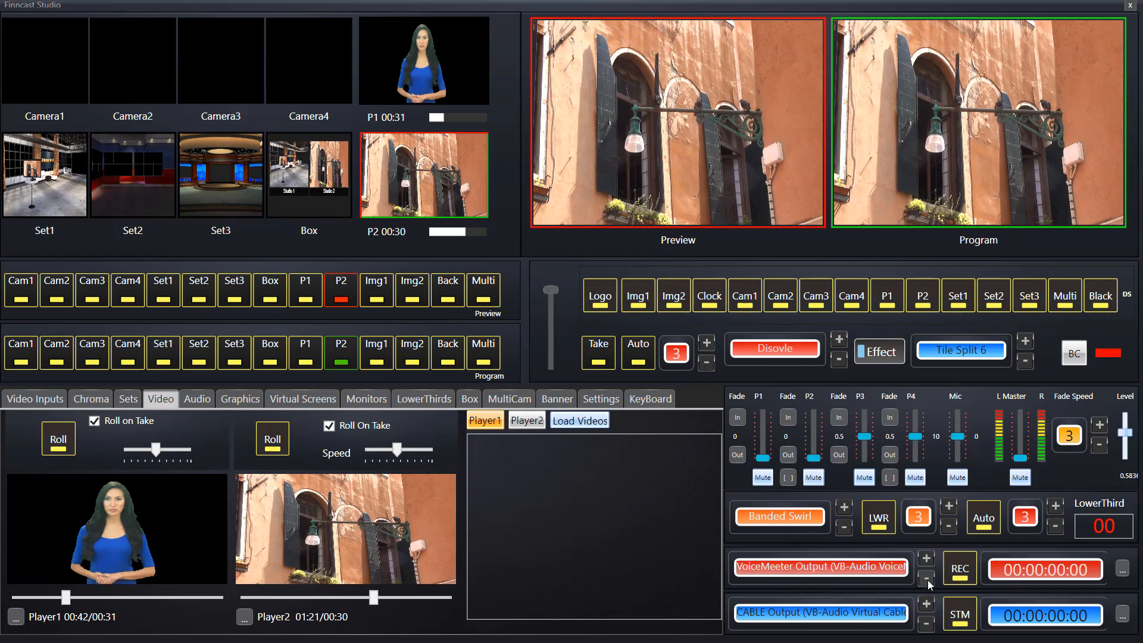
pyautogui.click(926, 577)
pyautogui.click(926, 577)
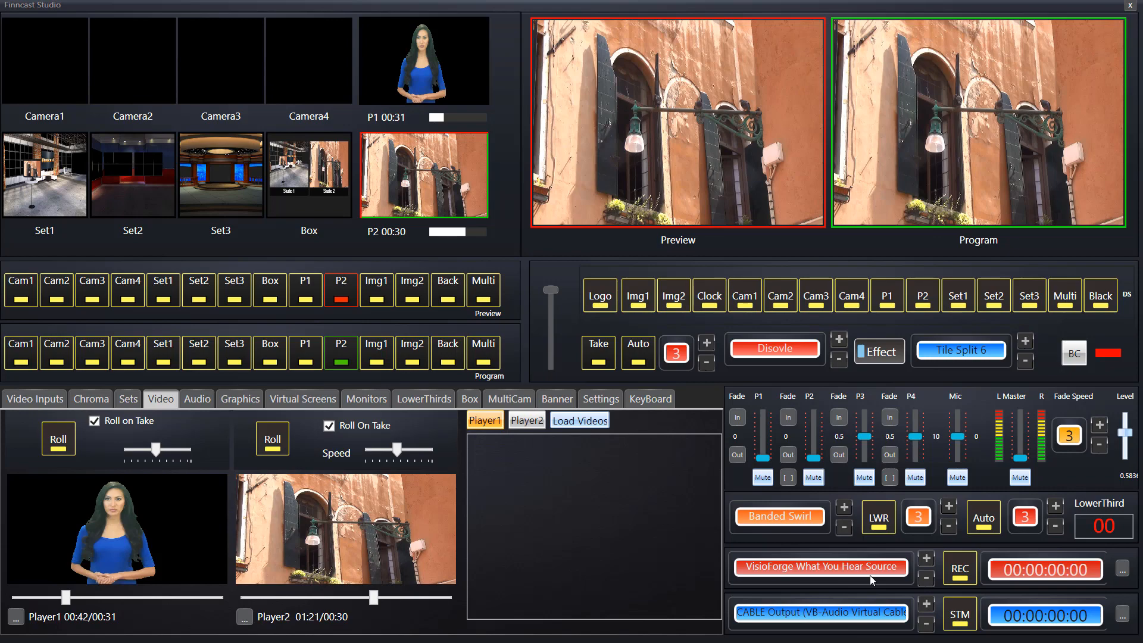
# - Examine the available screen sizes, video formats, frame rates and thread counts in the record settings, leaving the settings closed at the end
pyautogui.click(1122, 569)
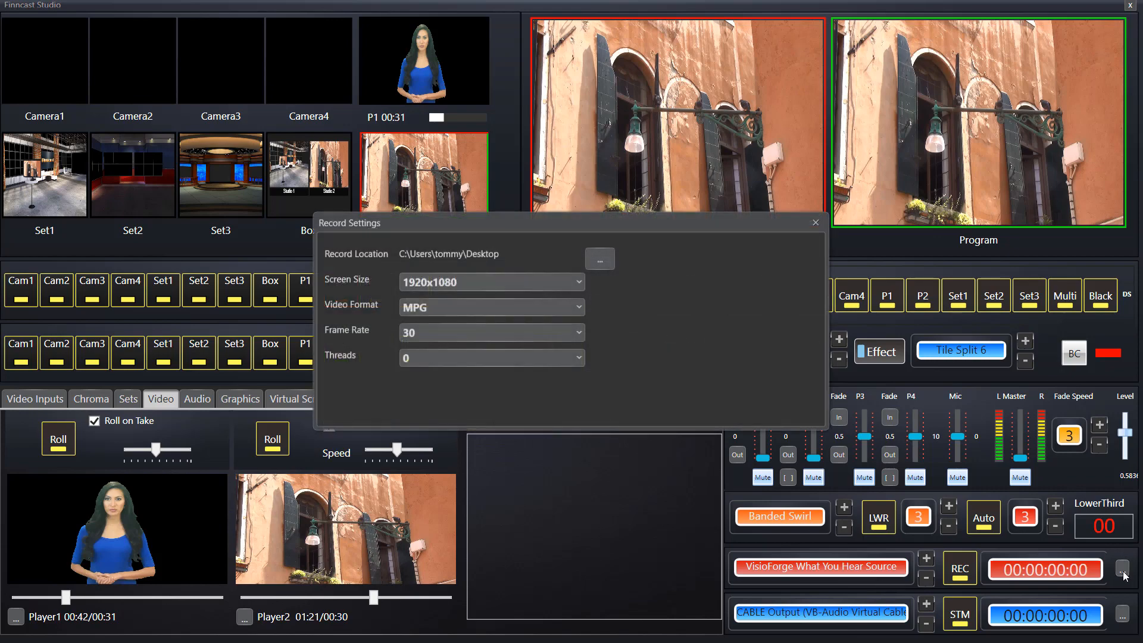
pyautogui.click(549, 280)
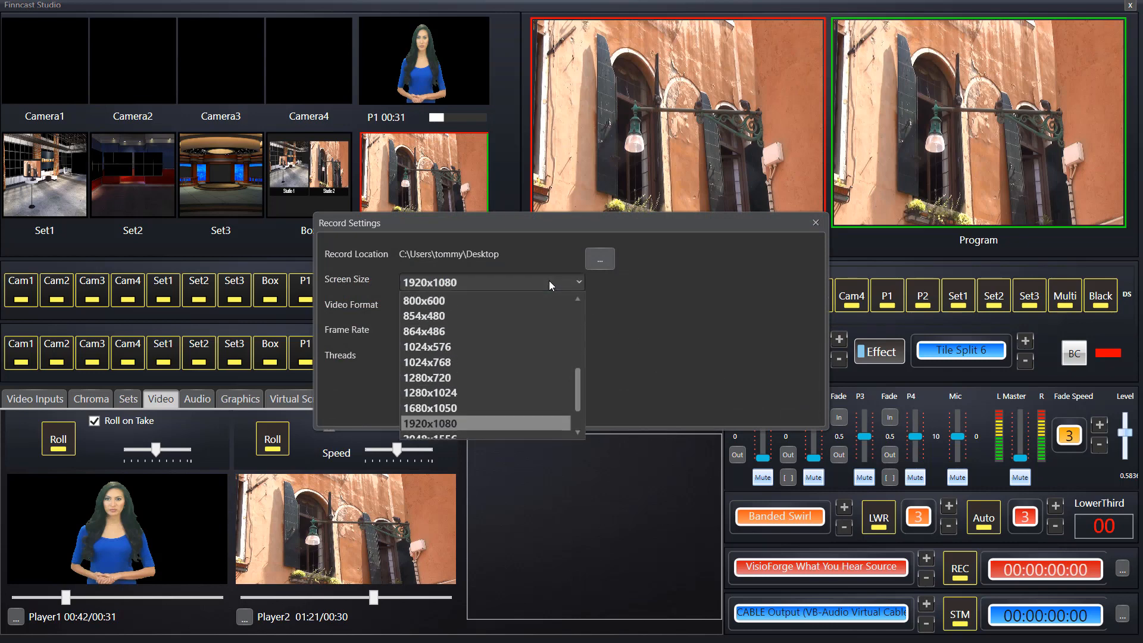
pyautogui.click(665, 349)
pyautogui.click(566, 312)
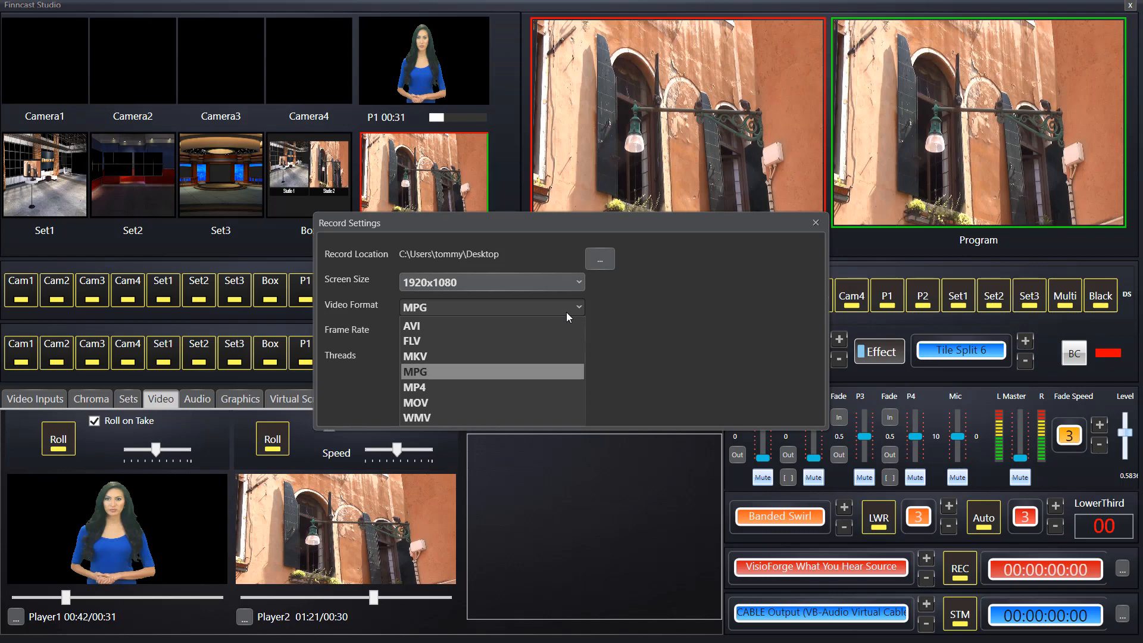
pyautogui.click(652, 323)
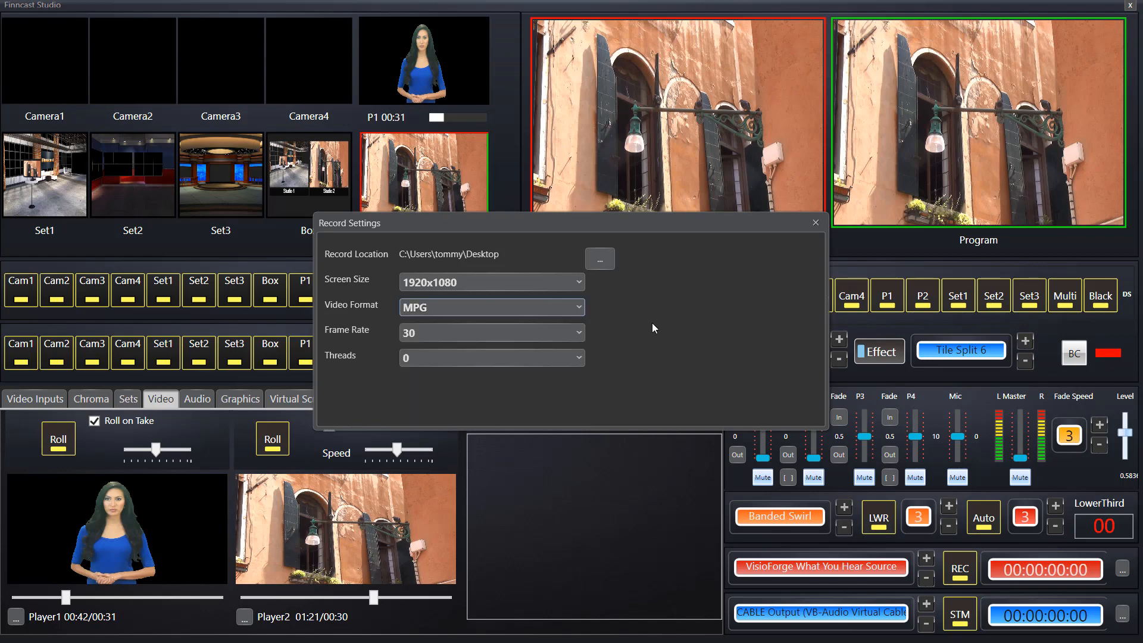
pyautogui.click(556, 337)
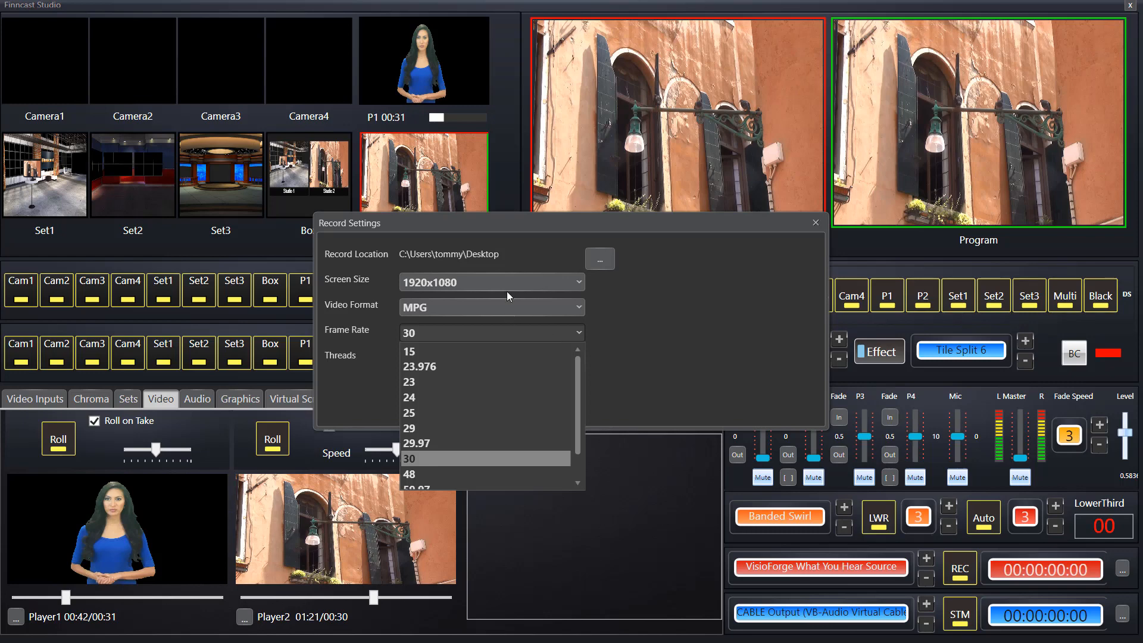
pyautogui.click(657, 345)
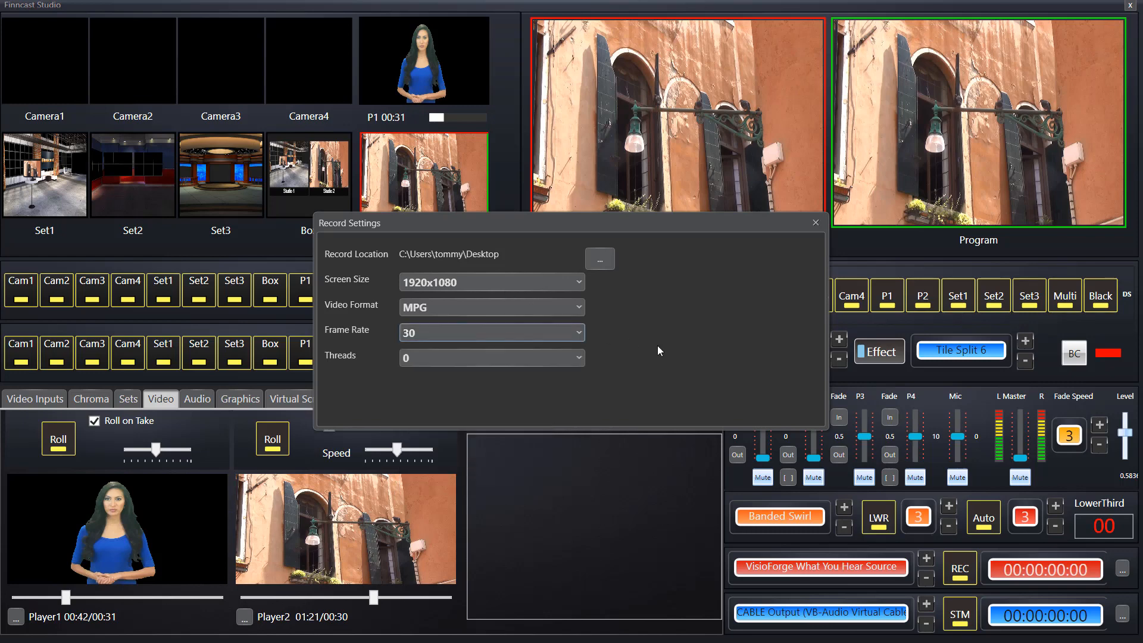
pyautogui.click(580, 356)
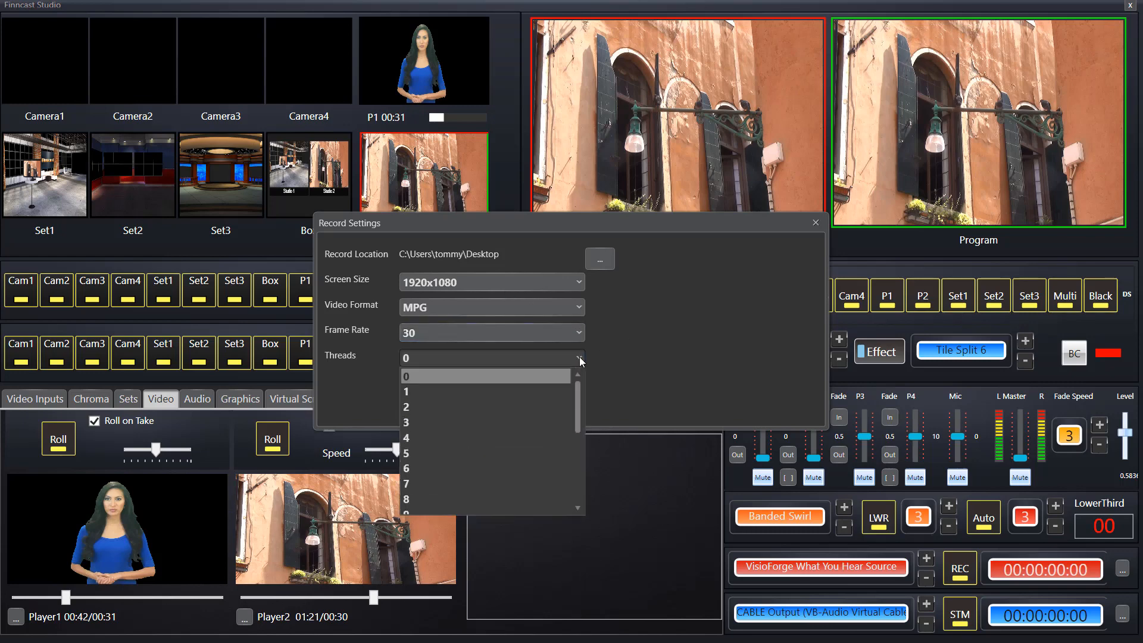
pyautogui.click(648, 357)
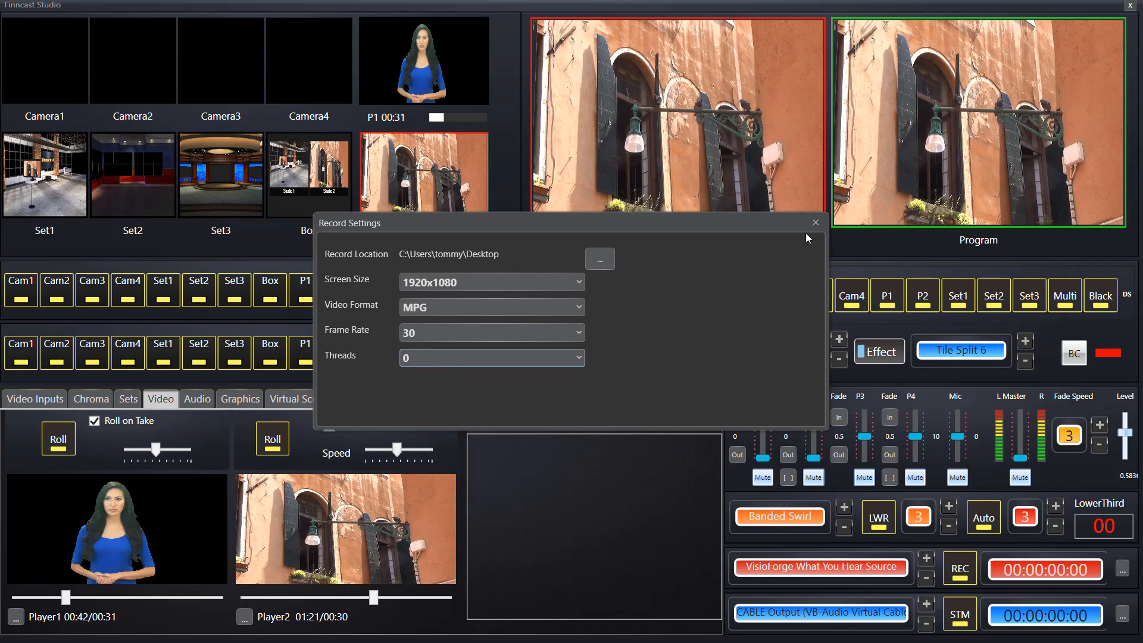
pyautogui.click(819, 226)
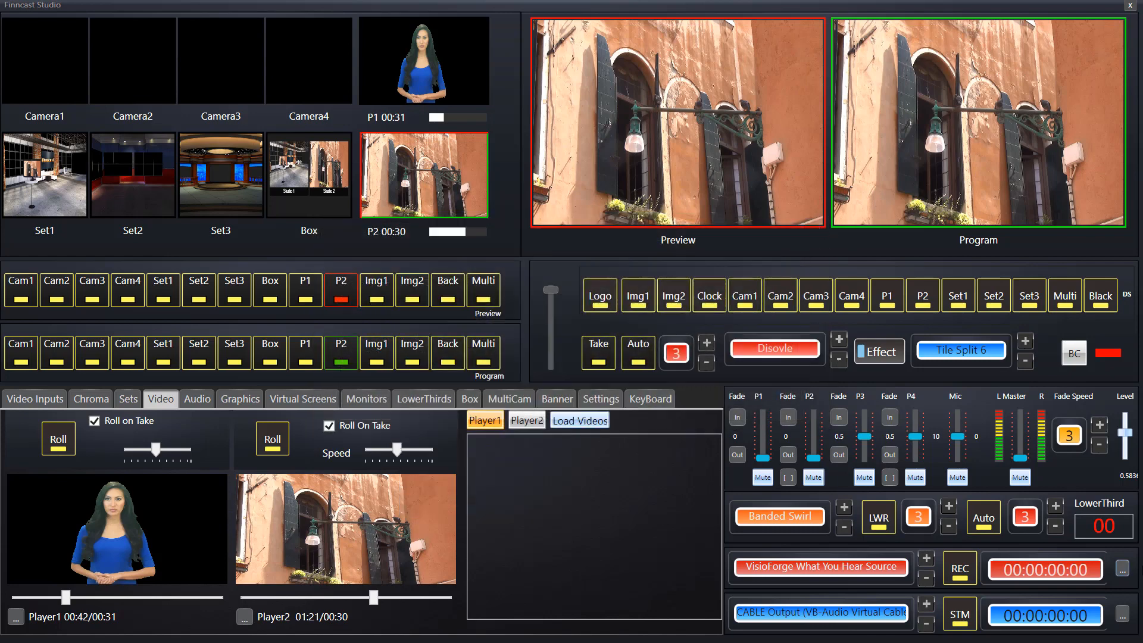